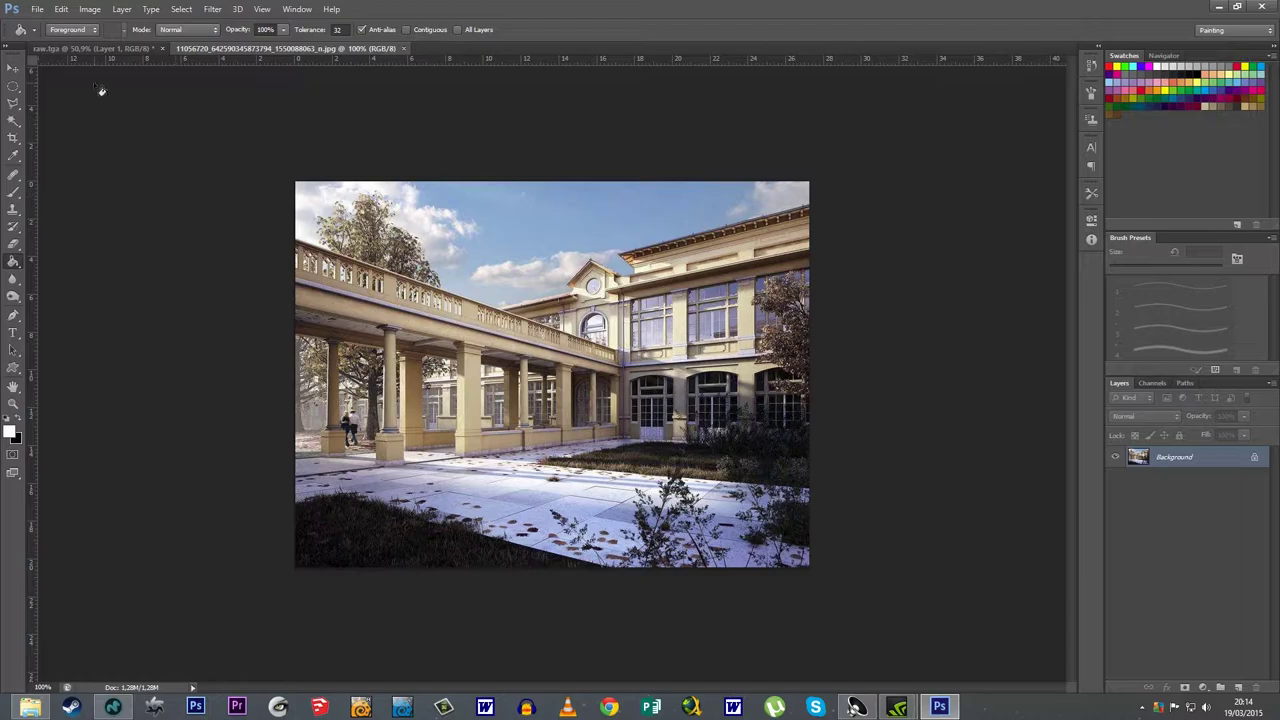
- Bring up the raw.tga image to examine the reference scene
{"action": "left_click", "coordinate": [111, 48]}
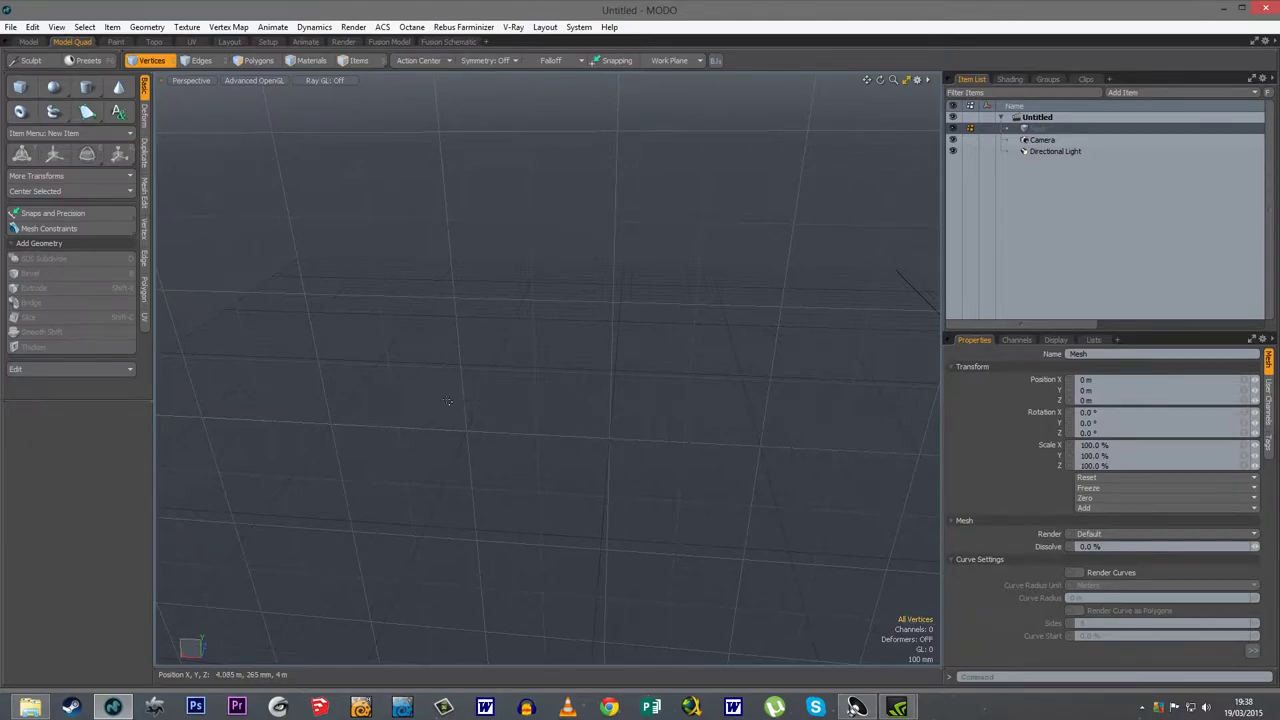
- Create a flat cube primitive on the ground plane, sized 100 mm in X and 100 mm in Z
{"action": "left_click_drag", "start_coordinate": [620, 431], "coordinate": [487, 524], "text": "alt"}
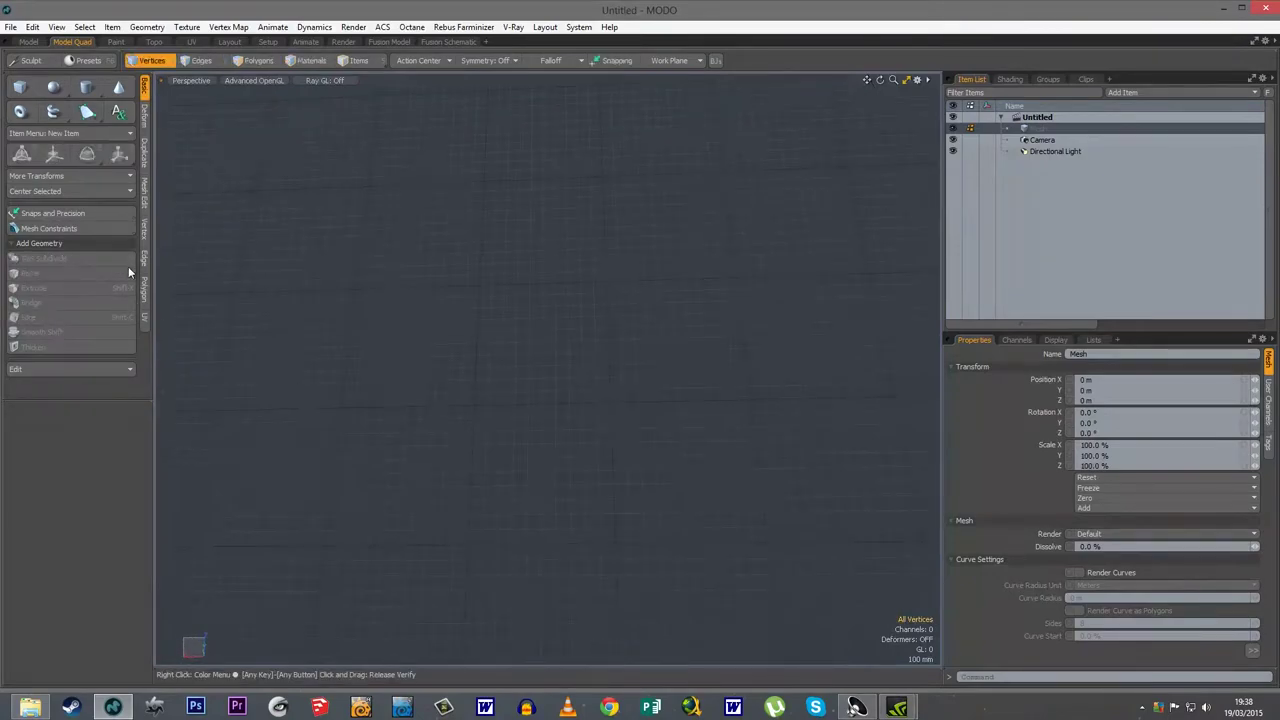
{"action": "left_click", "coordinate": [21, 89]}
{"action": "left_click_drag", "start_coordinate": [444, 311], "coordinate": [552, 436]}
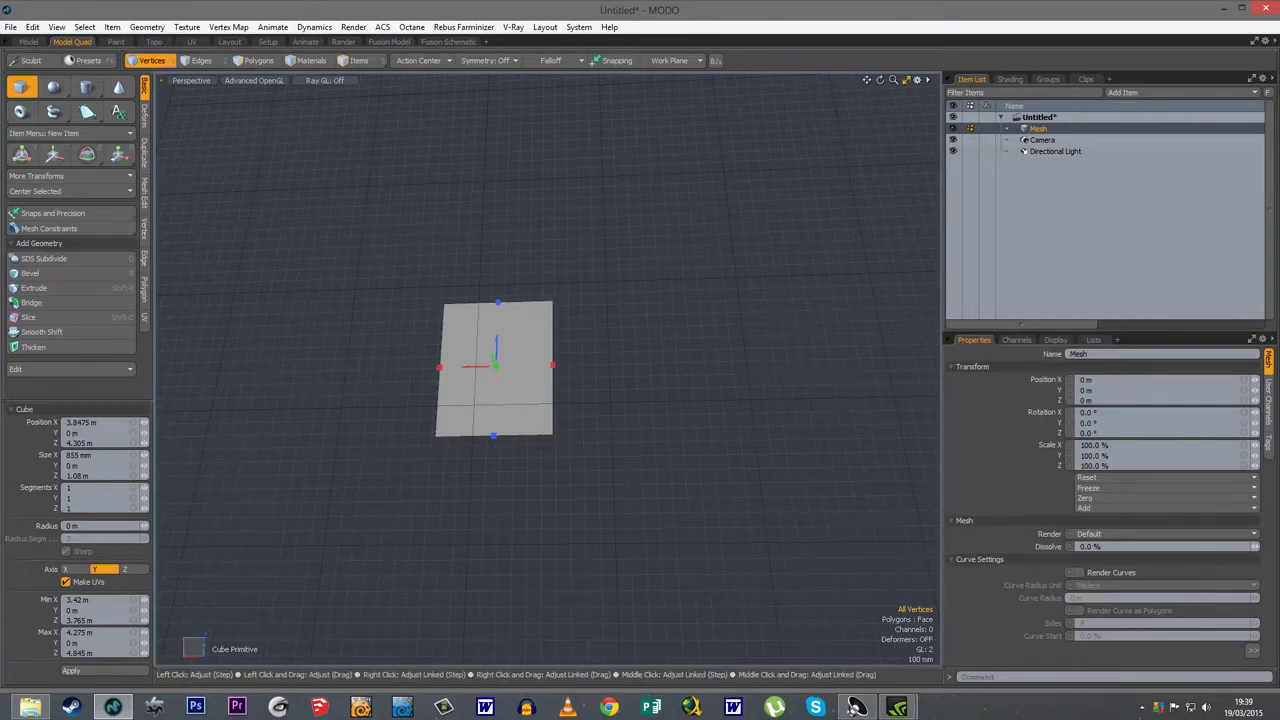
{"action": "left_click", "coordinate": [78, 455]}
{"action": "type", "text": "100"}
{"action": "key", "text": "Tab"}
{"action": "key", "text": "Tab"}
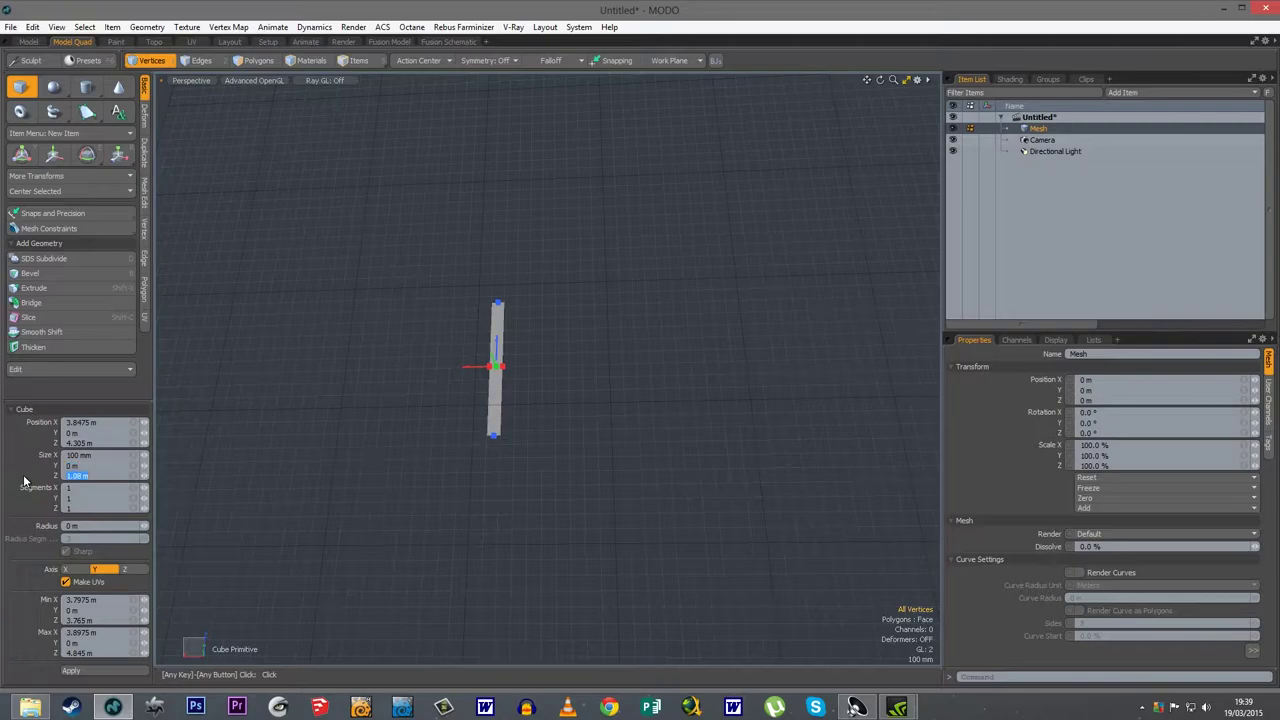
{"action": "type", "text": "10cm"}
{"action": "key", "text": "Tab"}
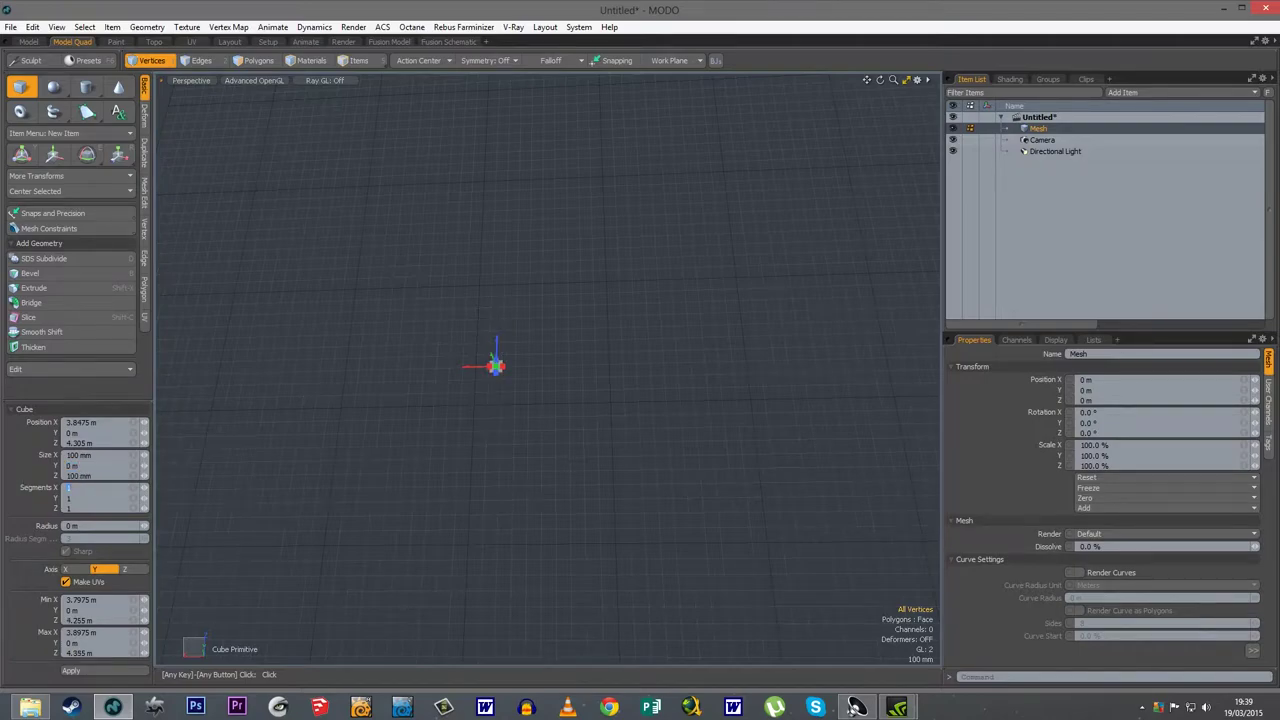
{"action": "key", "text": "space"}
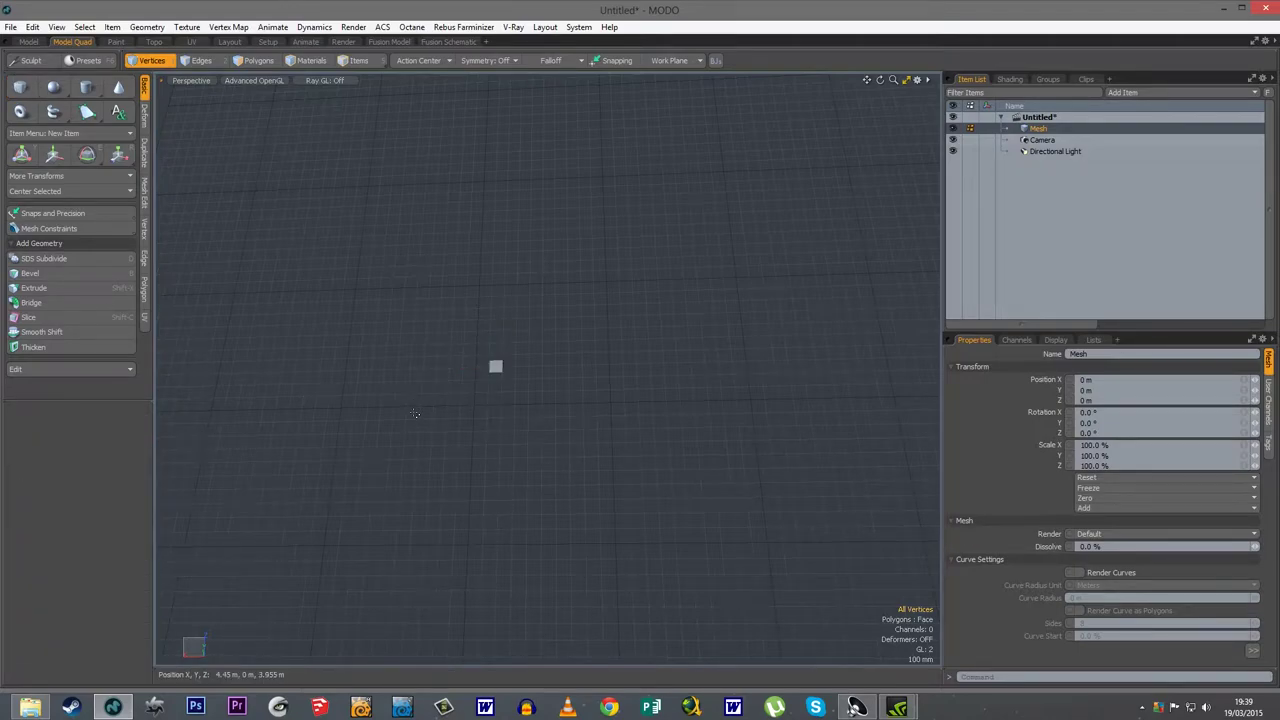
- Subdivide the flat square twice in polygon mode to get a 4 × 4 grid of faces
{"action": "key", "text": "a"}
{"action": "left_click_drag", "start_coordinate": [513, 547], "coordinate": [293, 485], "text": "alt"}
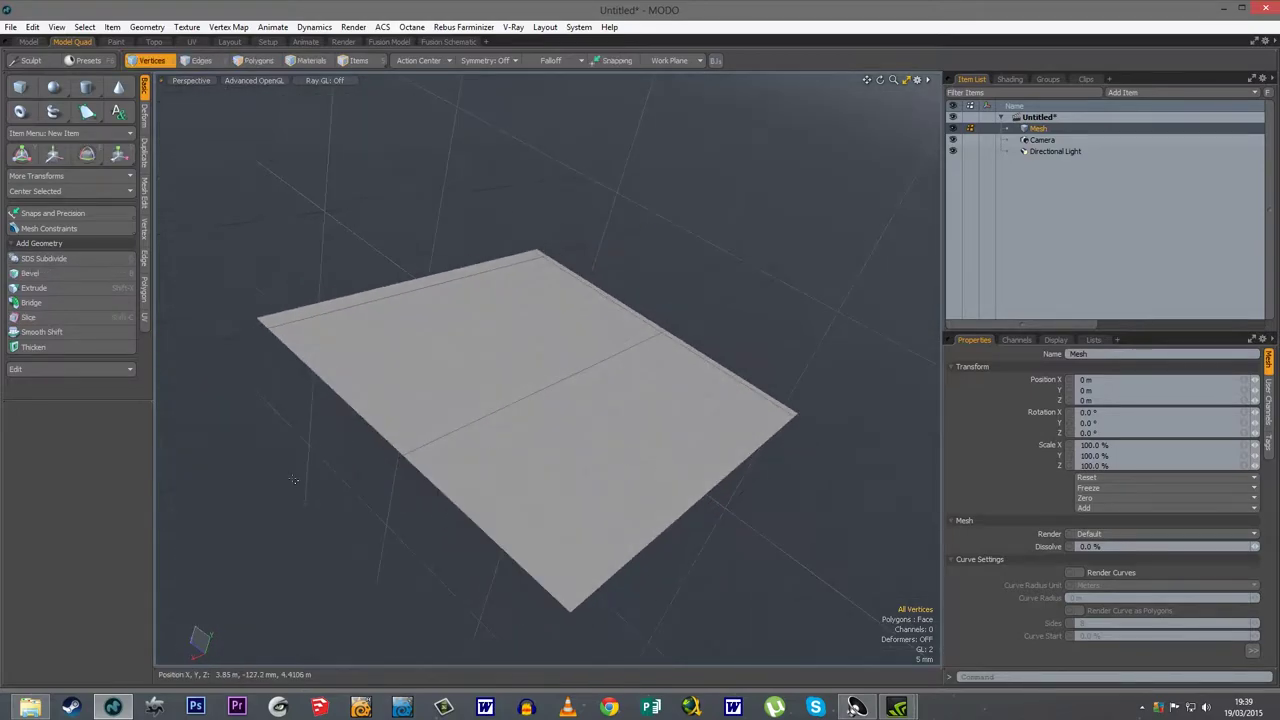
{"action": "key", "text": "2"}
{"action": "key", "text": "3"}
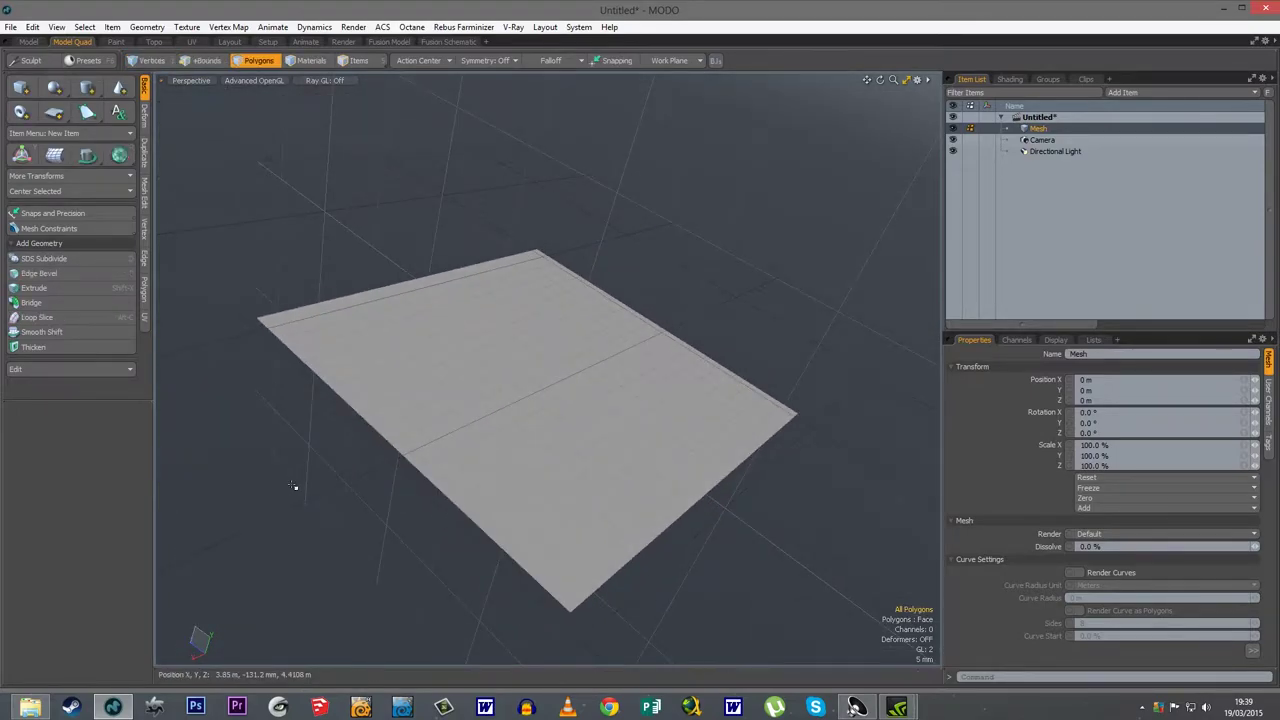
{"action": "key", "text": "shift+d"}
{"action": "left_click", "coordinate": [707, 197]}
{"action": "key", "text": "shift+d"}
{"action": "left_click", "coordinate": [688, 198]}
- Change the viewport to the Left view with Wireframe display
{"action": "left_click_drag", "start_coordinate": [560, 400], "coordinate": [502, 482], "text": "alt"}
{"action": "key", "text": "ctrl+space"}
{"action": "left_click", "coordinate": [438, 478]}
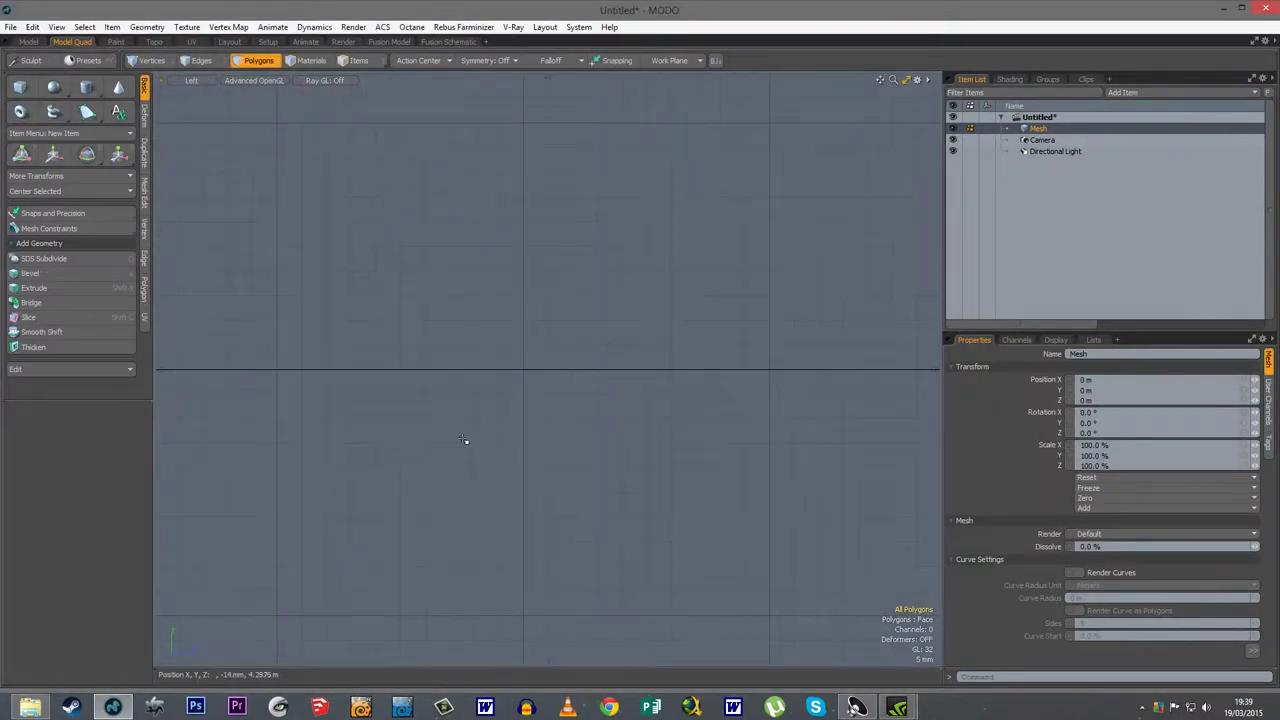
{"action": "left_click", "coordinate": [234, 79]}
{"action": "left_click", "coordinate": [235, 95]}
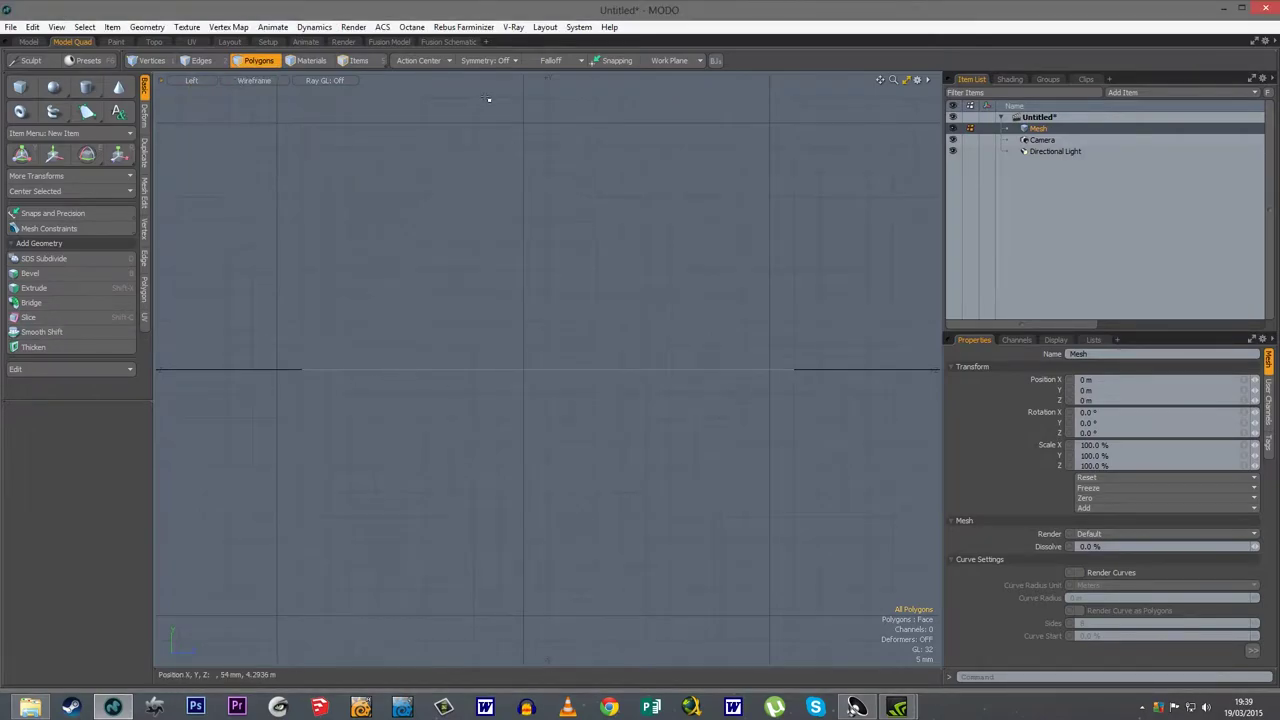
- Add a radial falloff about 29.6 mm by 57.2 mm centred on the plane and move the plane's middle down about 4.8 mm
{"action": "left_click", "coordinate": [558, 61]}
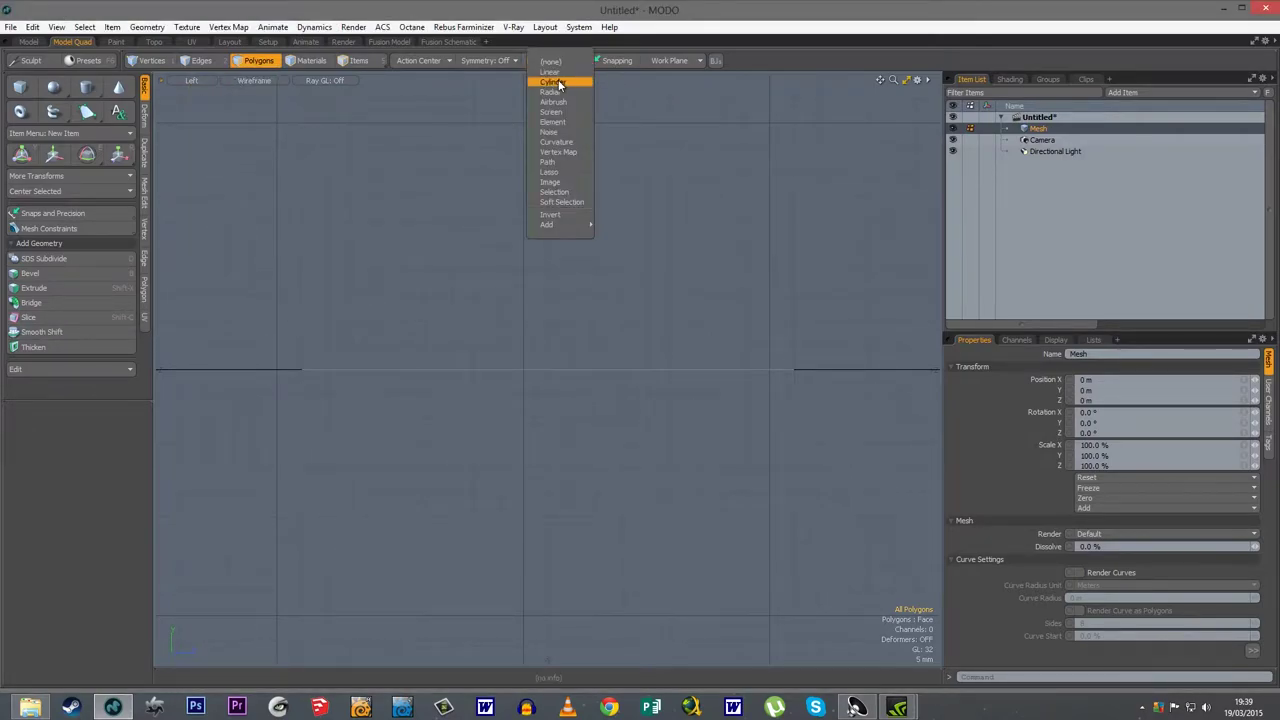
{"action": "left_click", "coordinate": [552, 91]}
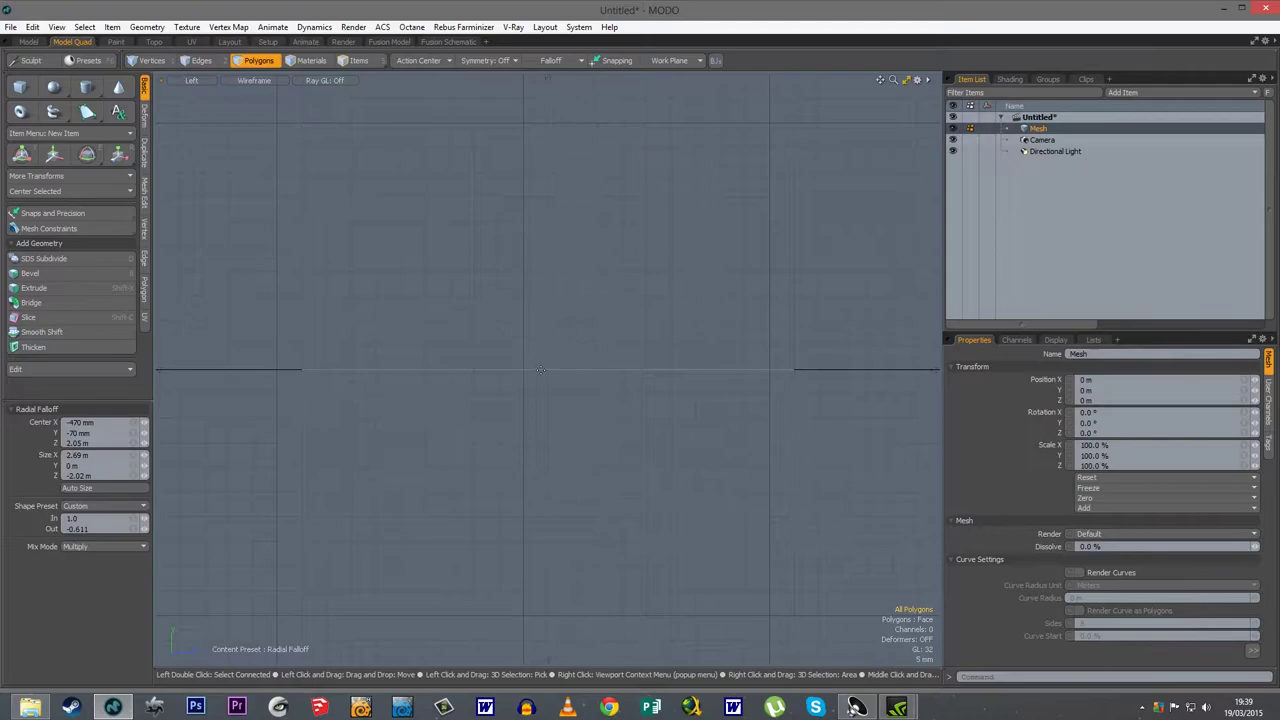
{"action": "left_click_drag", "start_coordinate": [554, 369], "coordinate": [835, 515]}
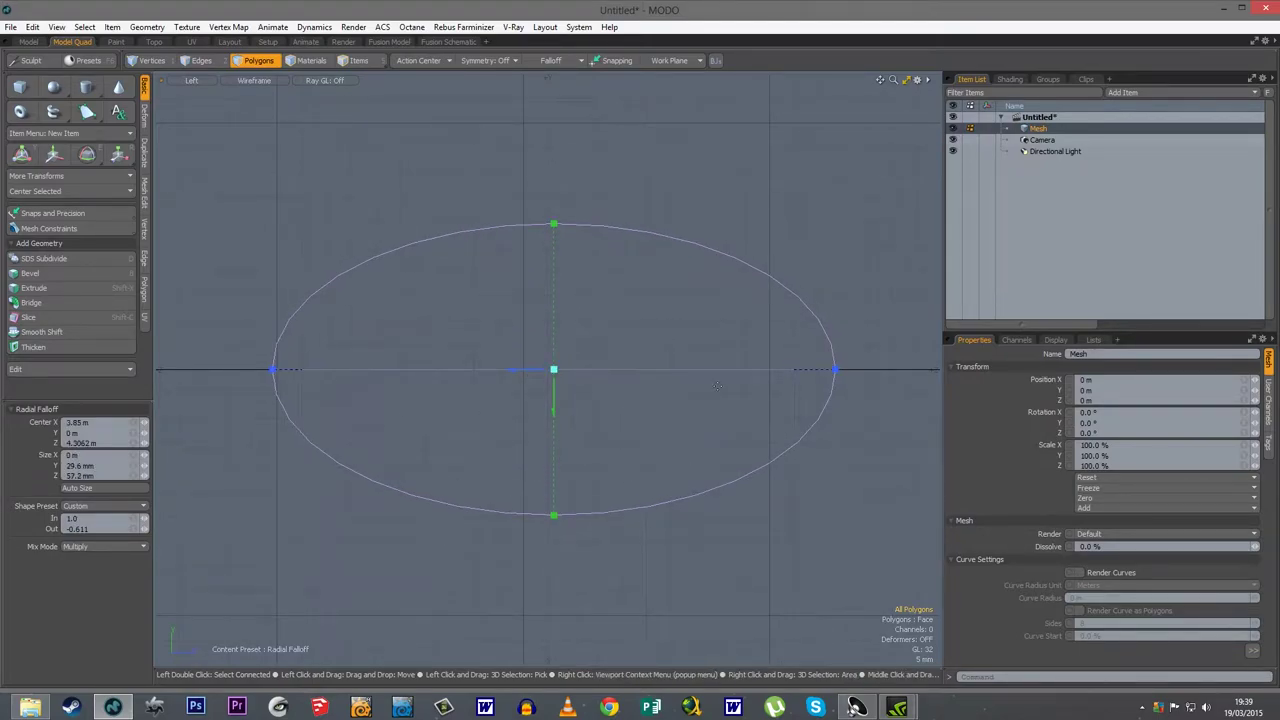
{"action": "key", "text": "w"}
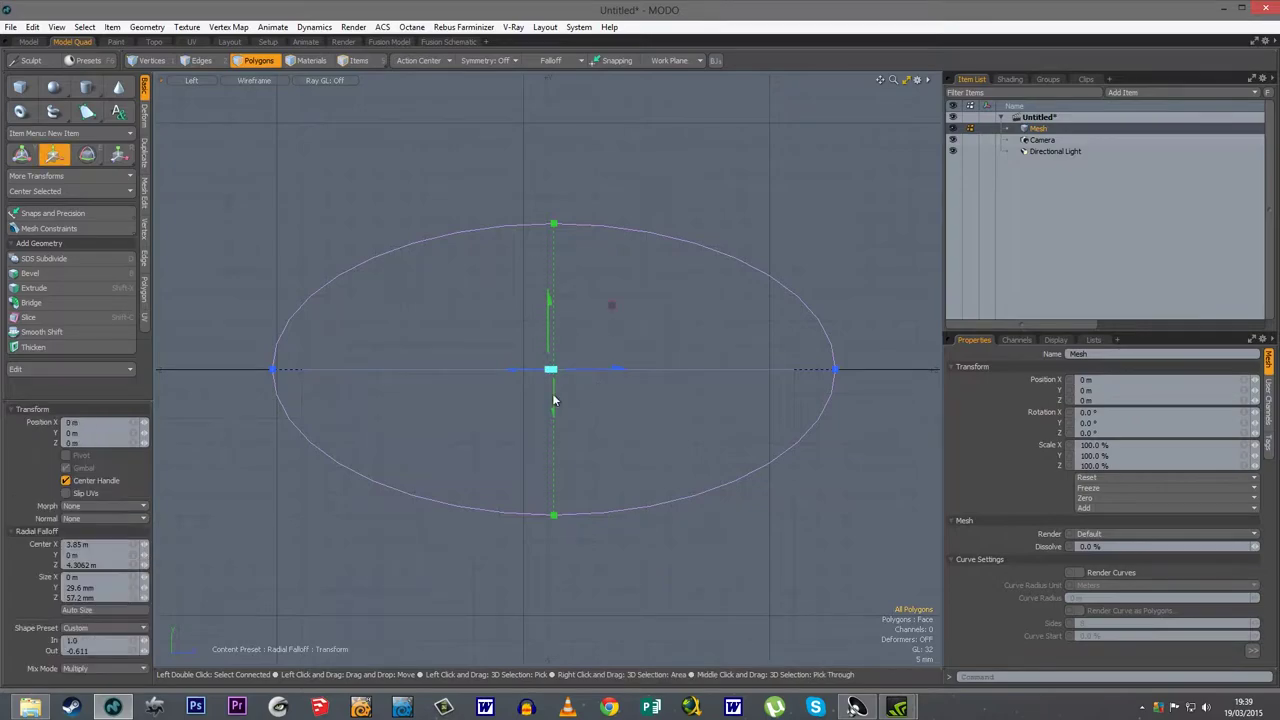
{"action": "left_click_drag", "start_coordinate": [608, 300], "coordinate": [611, 327]}
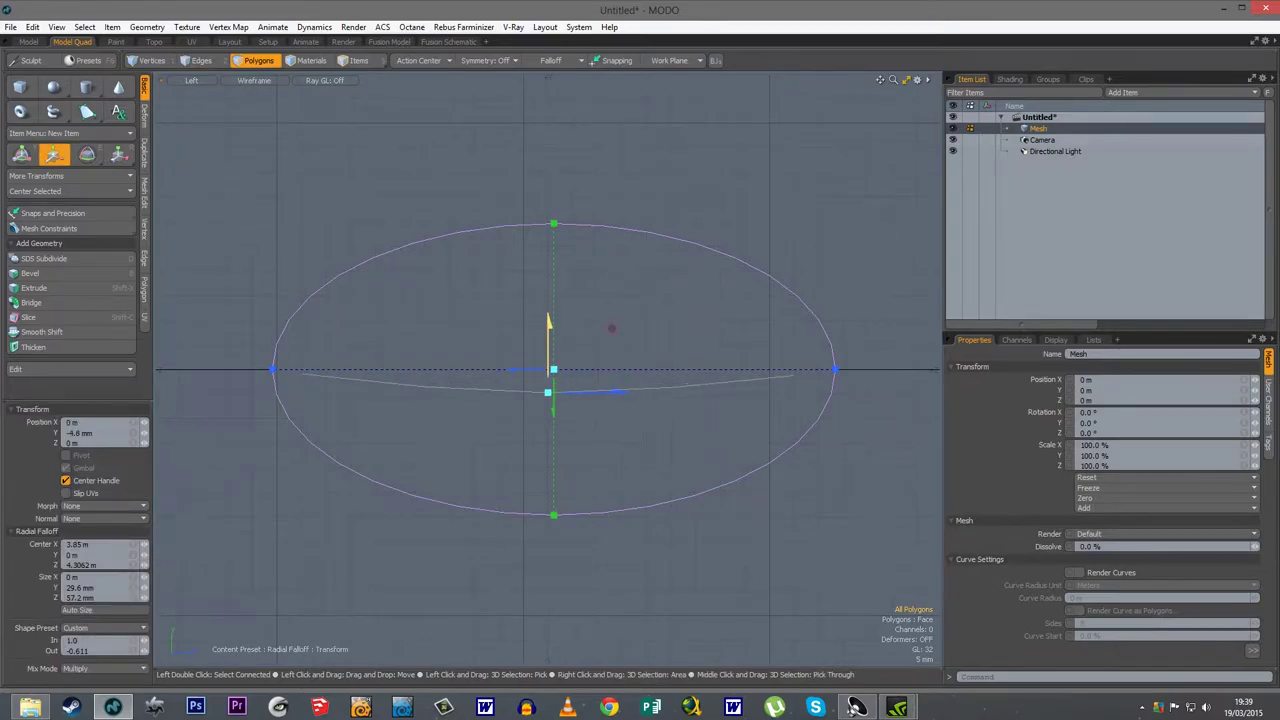
{"action": "key", "text": "q"}
- Return to the perspective view and extend the radial falloff to about 64.6 mm along X
{"action": "key", "text": "ctrl+space"}
{"action": "left_click", "coordinate": [523, 314]}
{"action": "left_click_drag", "start_coordinate": [661, 464], "coordinate": [406, 543], "text": "alt"}
{"action": "left_click_drag", "start_coordinate": [547, 370], "coordinate": [808, 349]}
{"action": "left_click_drag", "start_coordinate": [543, 379], "coordinate": [559, 358], "text": "alt"}
{"action": "key", "text": "y"}
{"action": "key", "text": "space"}
{"action": "left_click_drag", "start_coordinate": [449, 540], "coordinate": [580, 400], "text": "alt"}
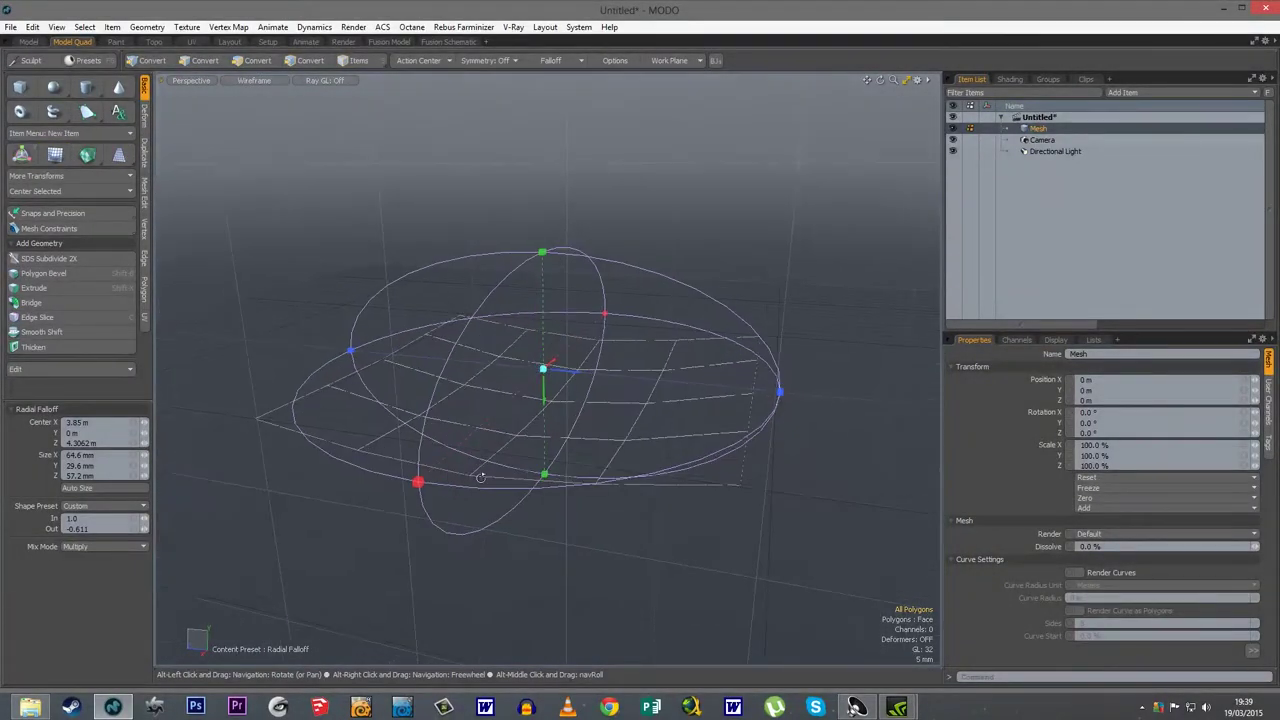
- Remove the falloff and center the curved mesh on all axes
{"action": "left_click", "coordinate": [553, 61]}
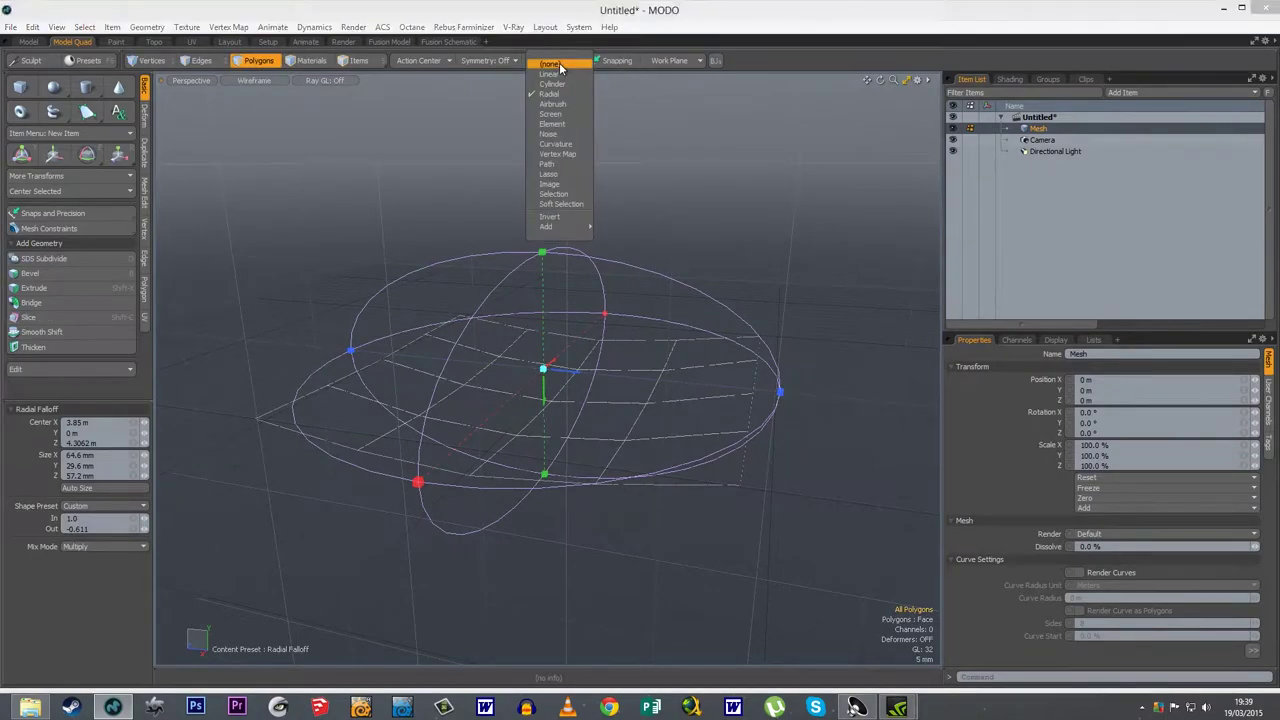
{"action": "left_click", "coordinate": [552, 64]}
{"action": "left_click_drag", "start_coordinate": [534, 478], "coordinate": [474, 520], "text": "alt"}
{"action": "left_click", "coordinate": [146, 228]}
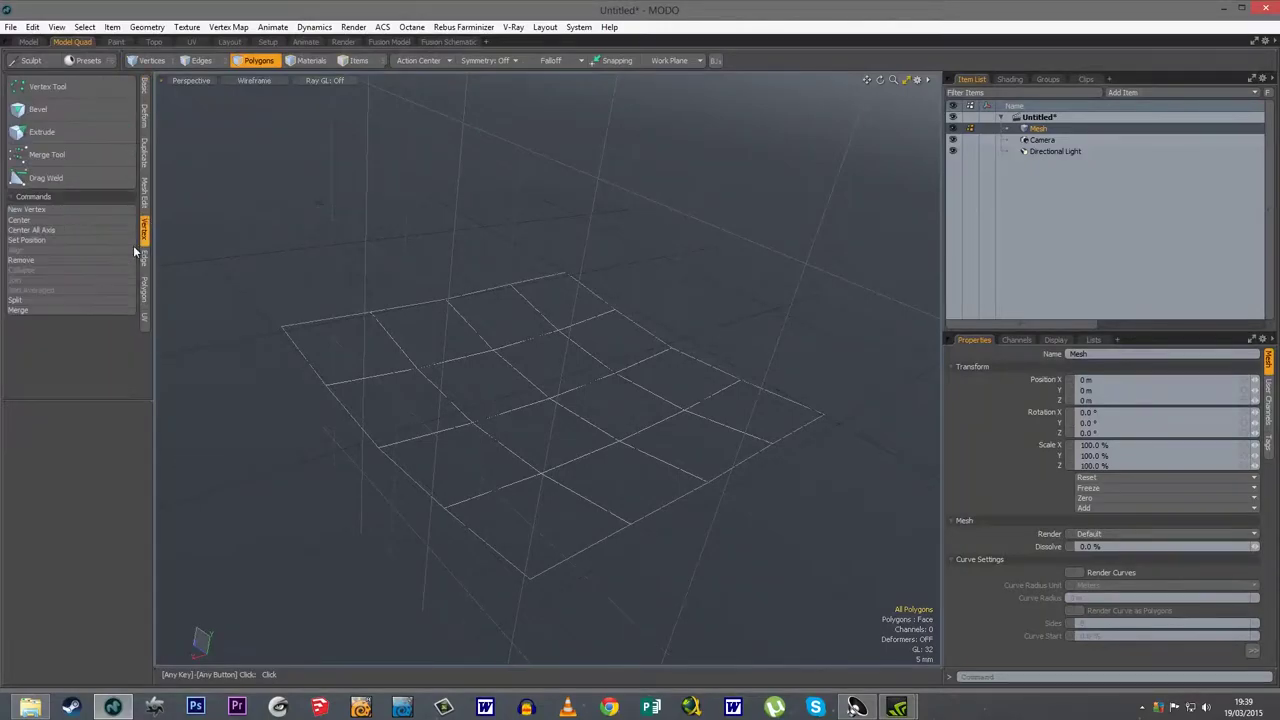
{"action": "left_click", "coordinate": [68, 227]}
{"action": "key", "text": "a"}
{"action": "left_click_drag", "start_coordinate": [674, 457], "coordinate": [598, 522], "text": "alt"}
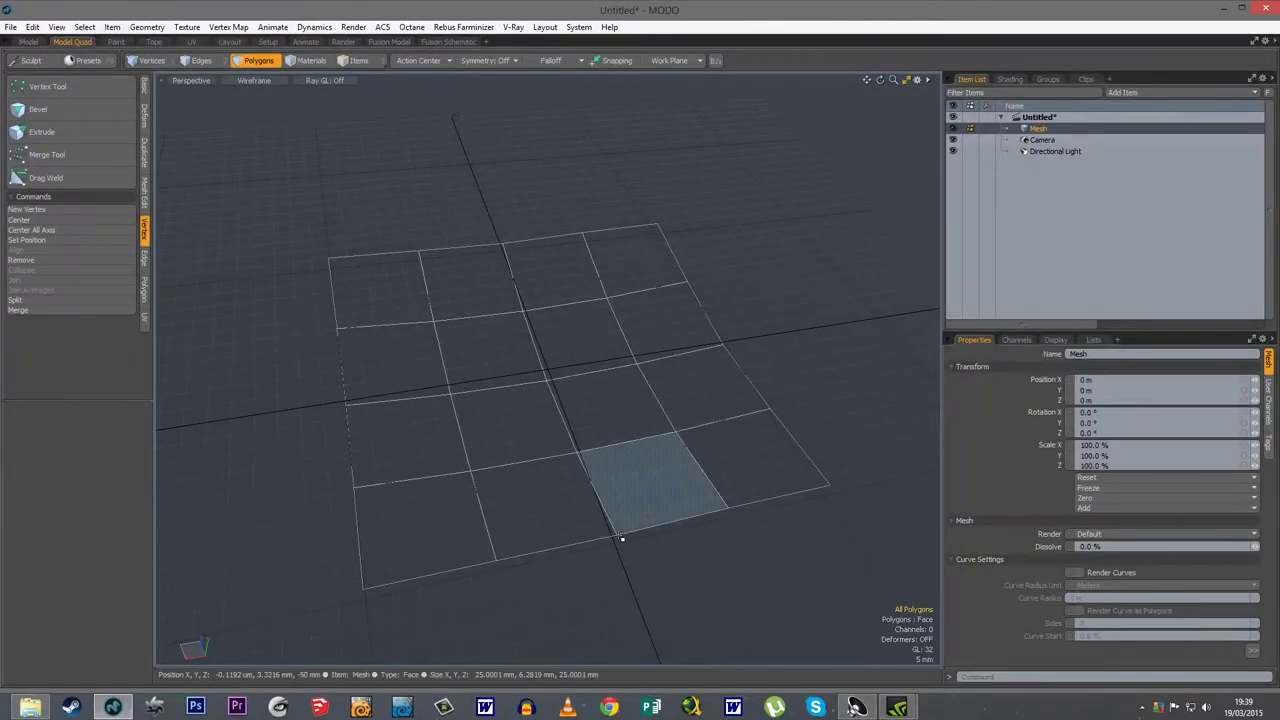
- Select all the mesh's polygons and assign them a new material named hoja01
{"action": "double_click", "coordinate": [620, 537]}
{"action": "key", "text": "m"}
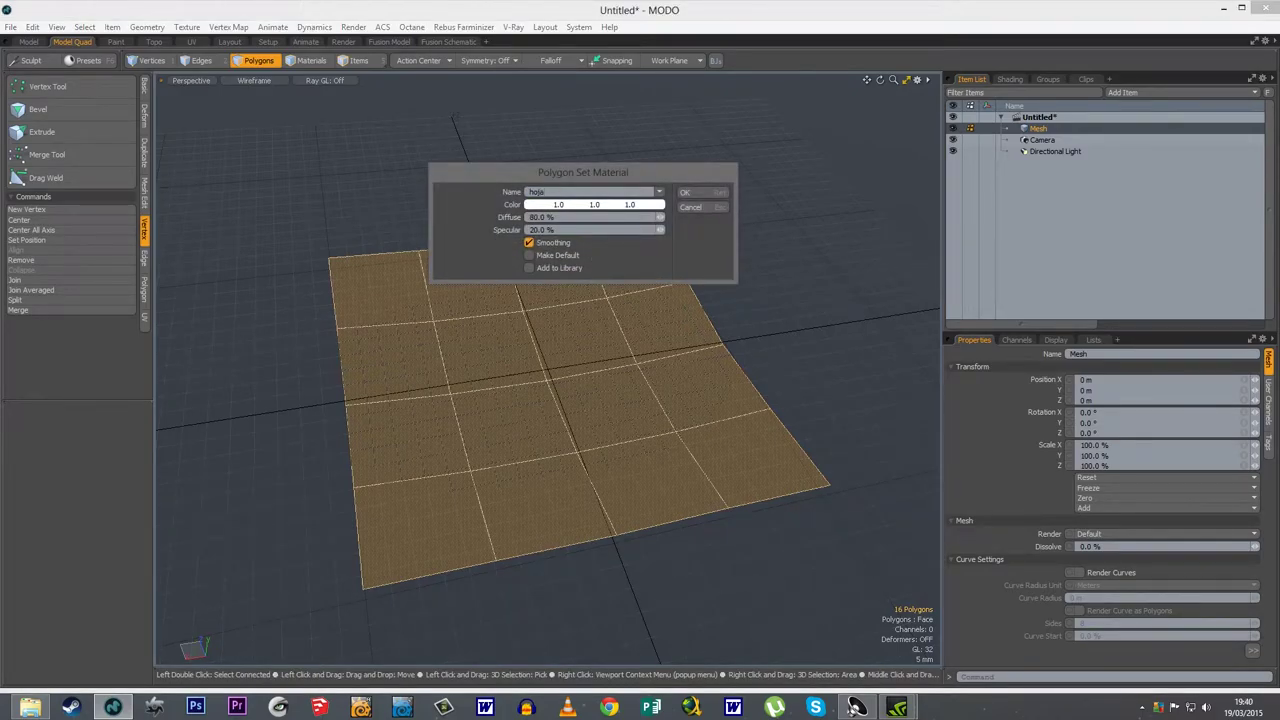
{"action": "key", "text": "Return"}
{"action": "left_click", "coordinate": [662, 587]}
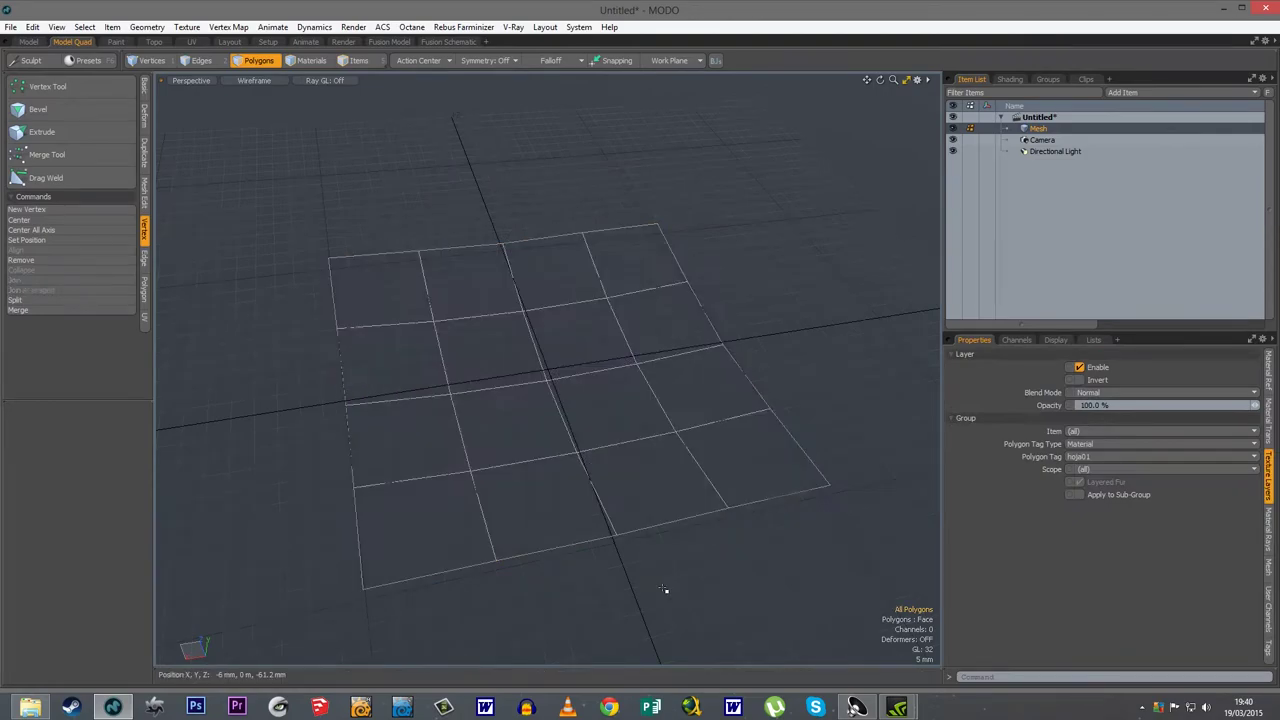
- Set the viewport display to Advanced OpenGL to show the mesh shaded
{"action": "left_click", "coordinate": [240, 81]}
{"action": "left_click", "coordinate": [236, 130]}
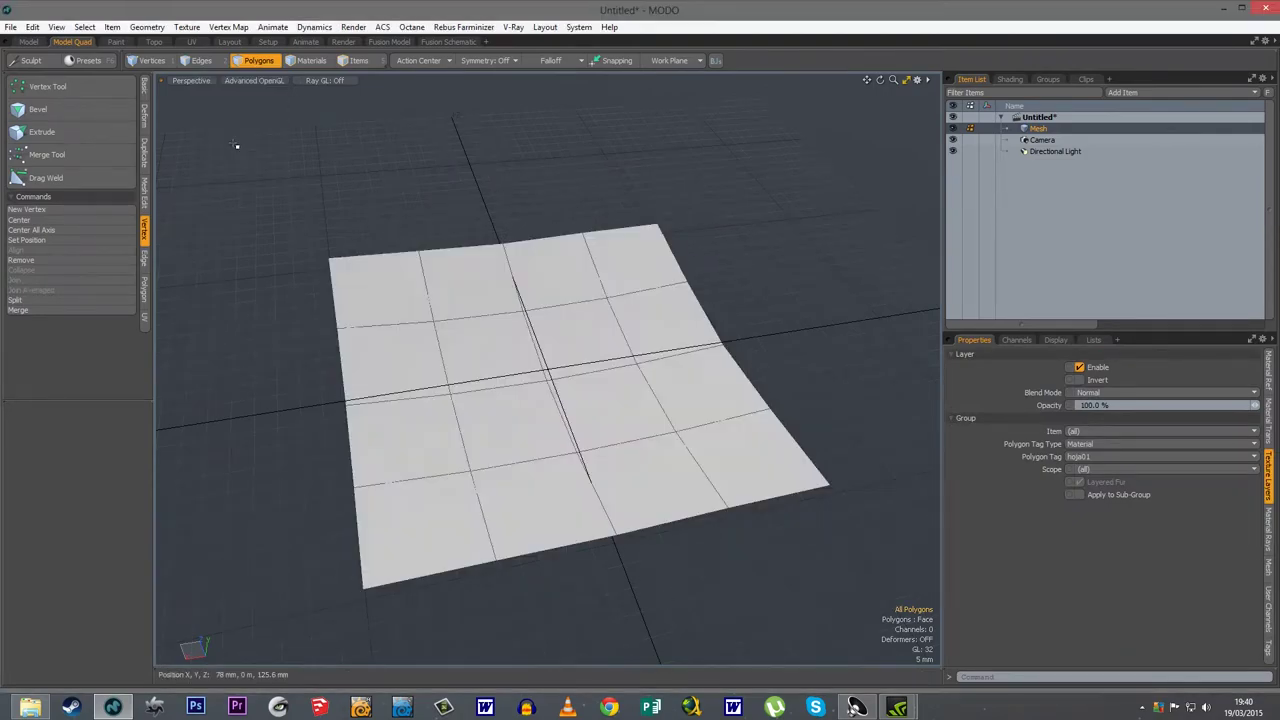
{"action": "left_click_drag", "start_coordinate": [531, 409], "coordinate": [519, 365], "text": "alt+shift"}
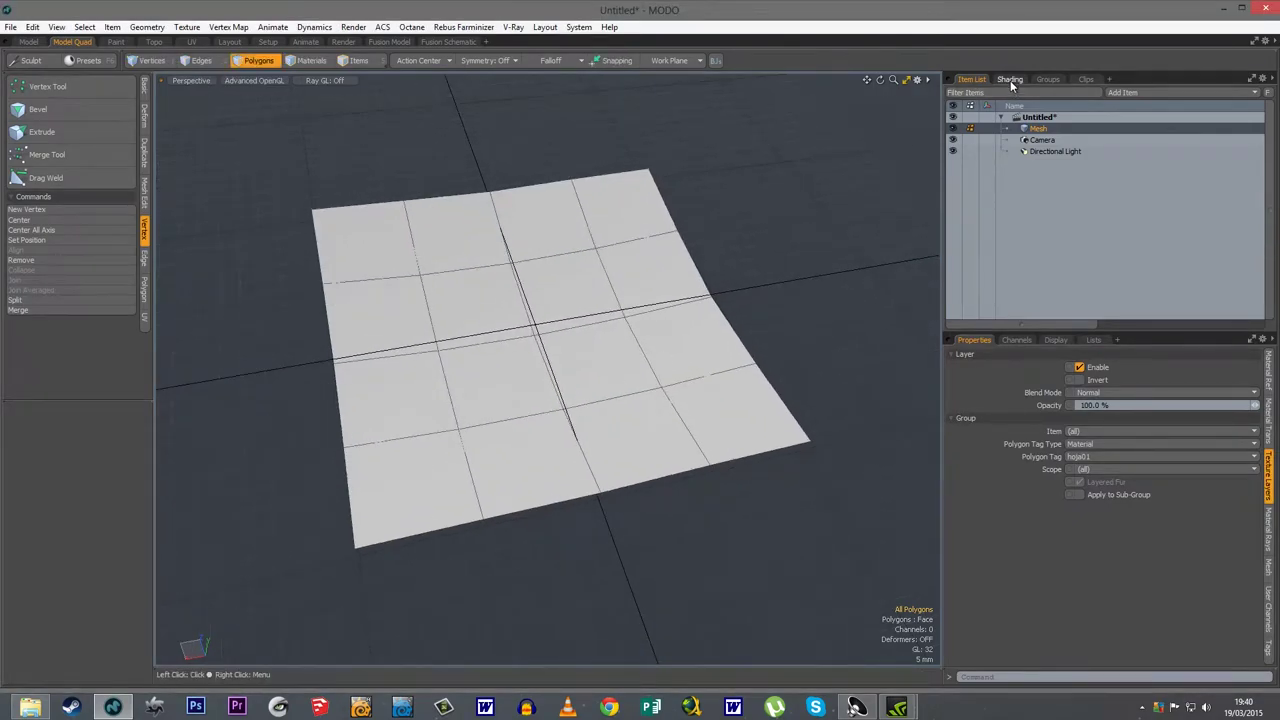
- Add the image hoja01.png from the HIERBA Y HOJAS folder as a layer in the hoja01 material group
{"action": "left_click", "coordinate": [1010, 79]}
{"action": "left_click", "coordinate": [976, 176]}
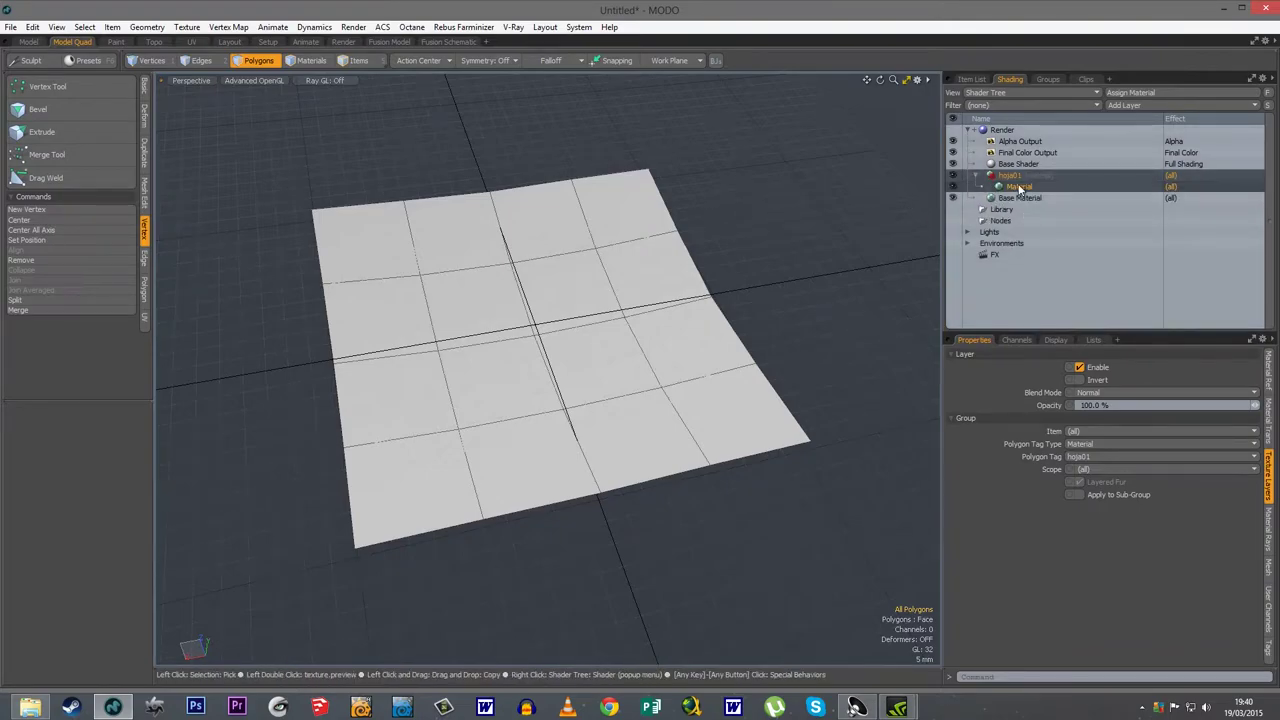
{"action": "left_click", "coordinate": [1015, 178]}
{"action": "left_click", "coordinate": [1118, 106]}
{"action": "mouse_move", "coordinate": [1118, 108]}
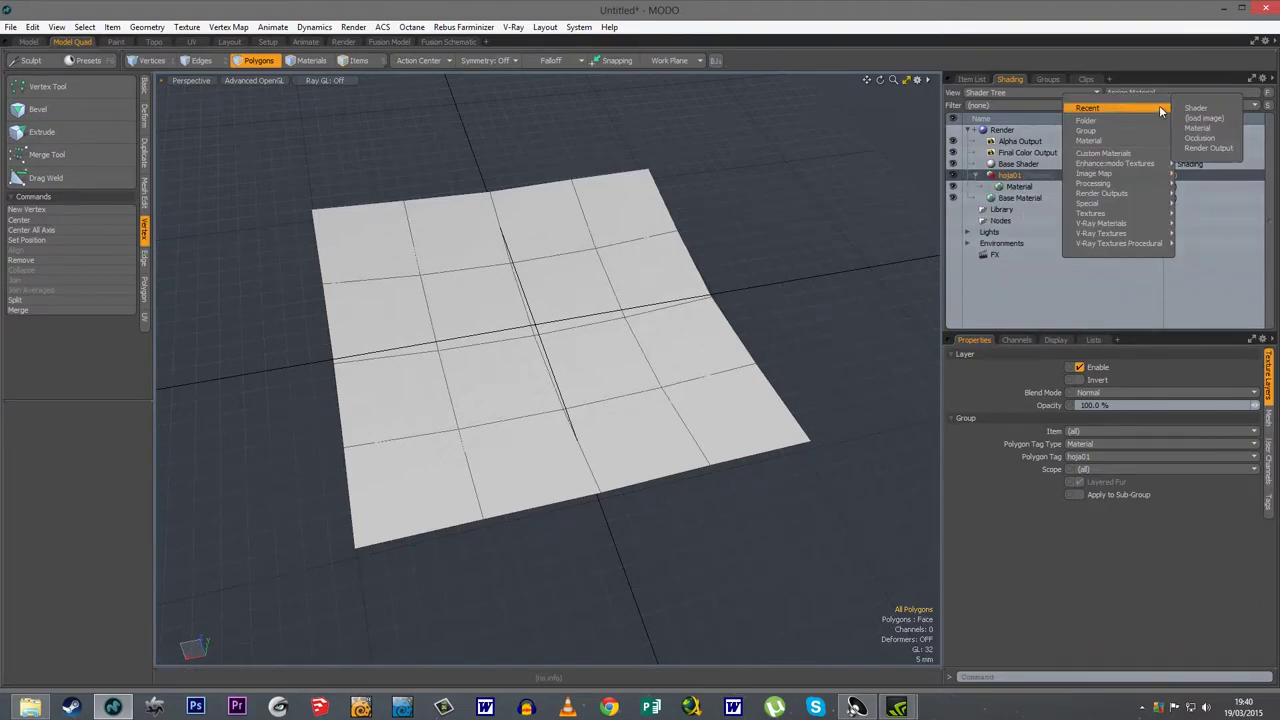
{"action": "left_click", "coordinate": [1195, 118]}
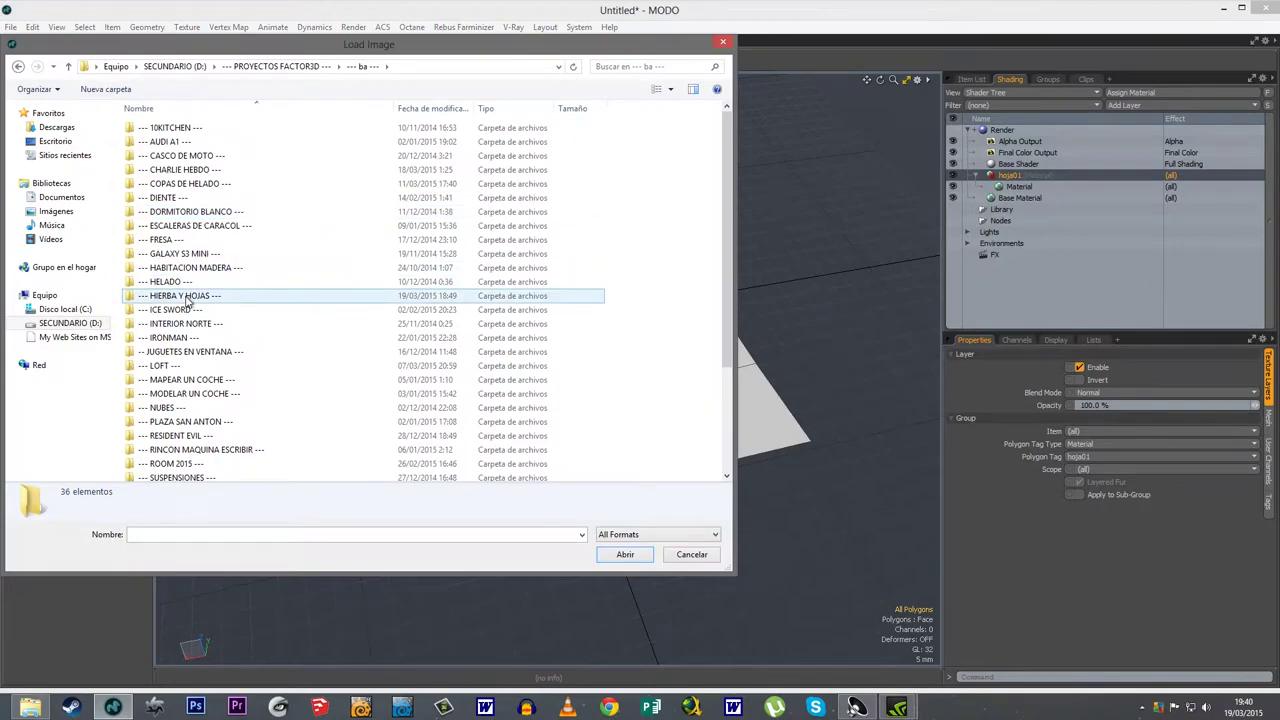
{"action": "double_click", "coordinate": [185, 298]}
{"action": "left_click", "coordinate": [305, 150]}
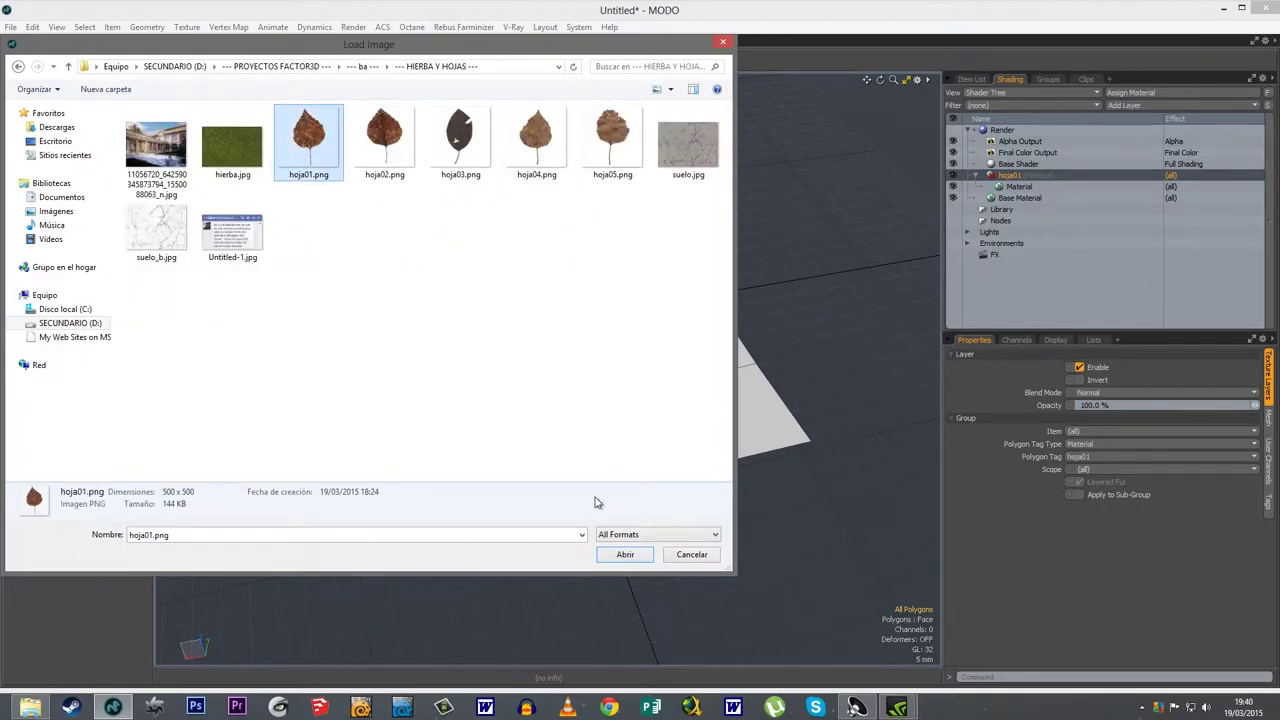
{"action": "left_click", "coordinate": [625, 555]}
- Frame the textured leaf in the Camera view, open the render preview and pick the leaf's material in it
{"action": "left_click_drag", "start_coordinate": [460, 558], "coordinate": [601, 547], "text": "alt"}
{"action": "key", "text": "ctrl+space"}
{"action": "left_click", "coordinate": [454, 405]}
{"action": "key", "text": "a"}
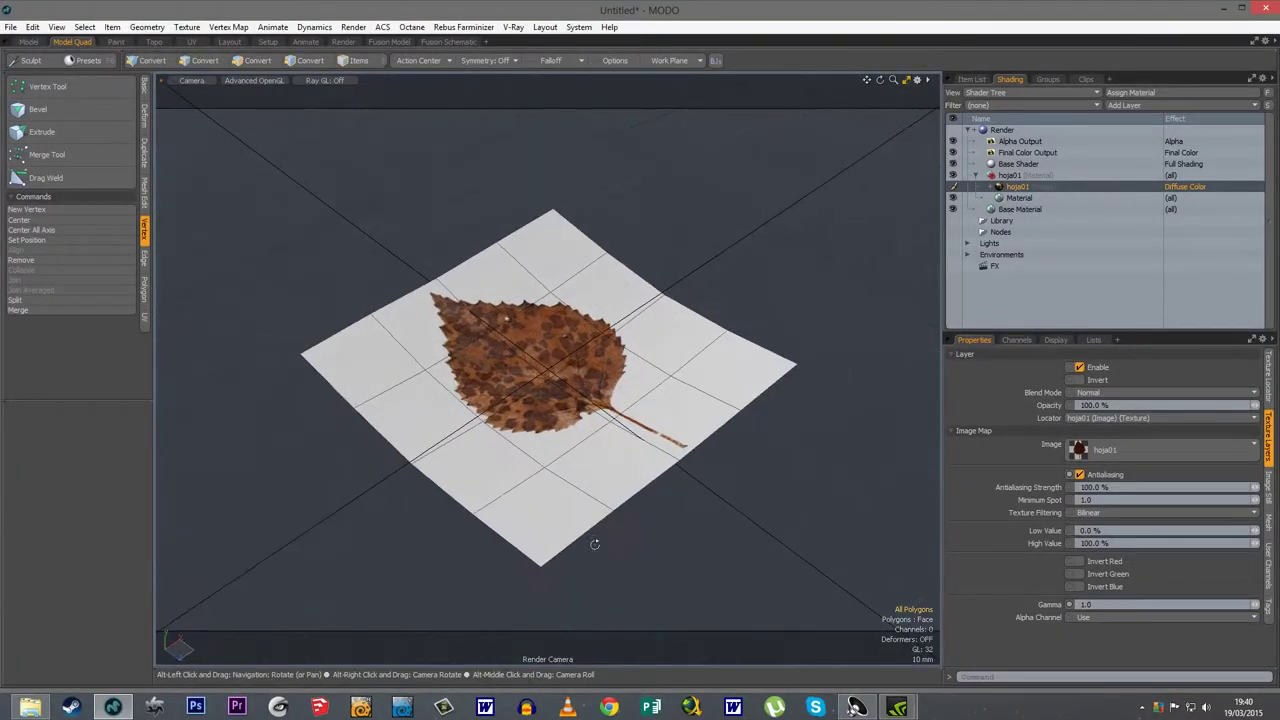
{"action": "left_click", "coordinate": [353, 27]}
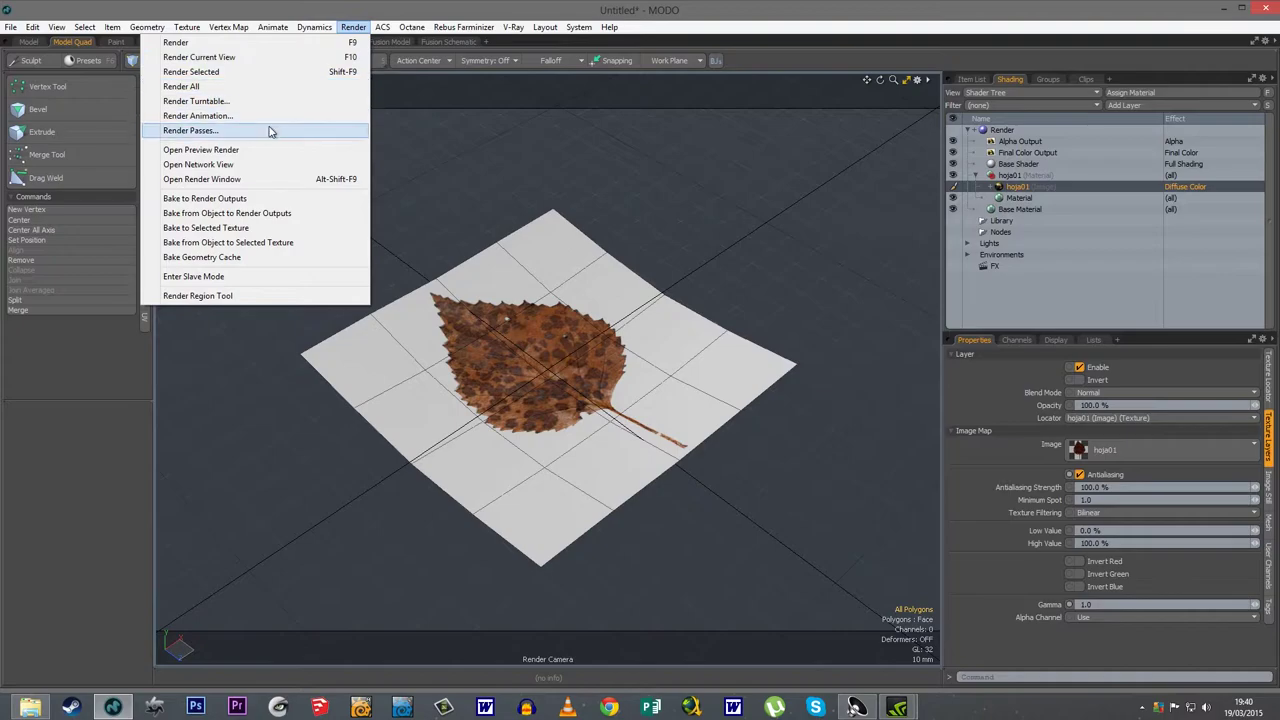
{"action": "left_click", "coordinate": [245, 150]}
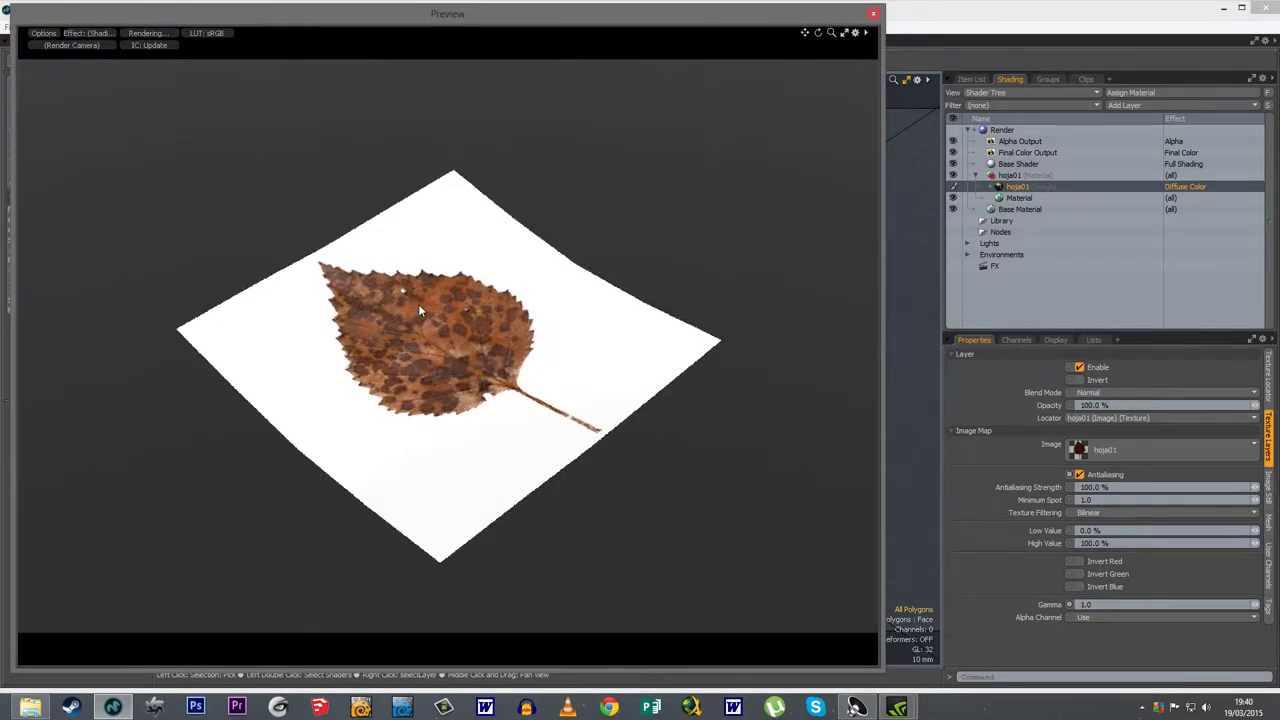
{"action": "left_click", "coordinate": [461, 343]}
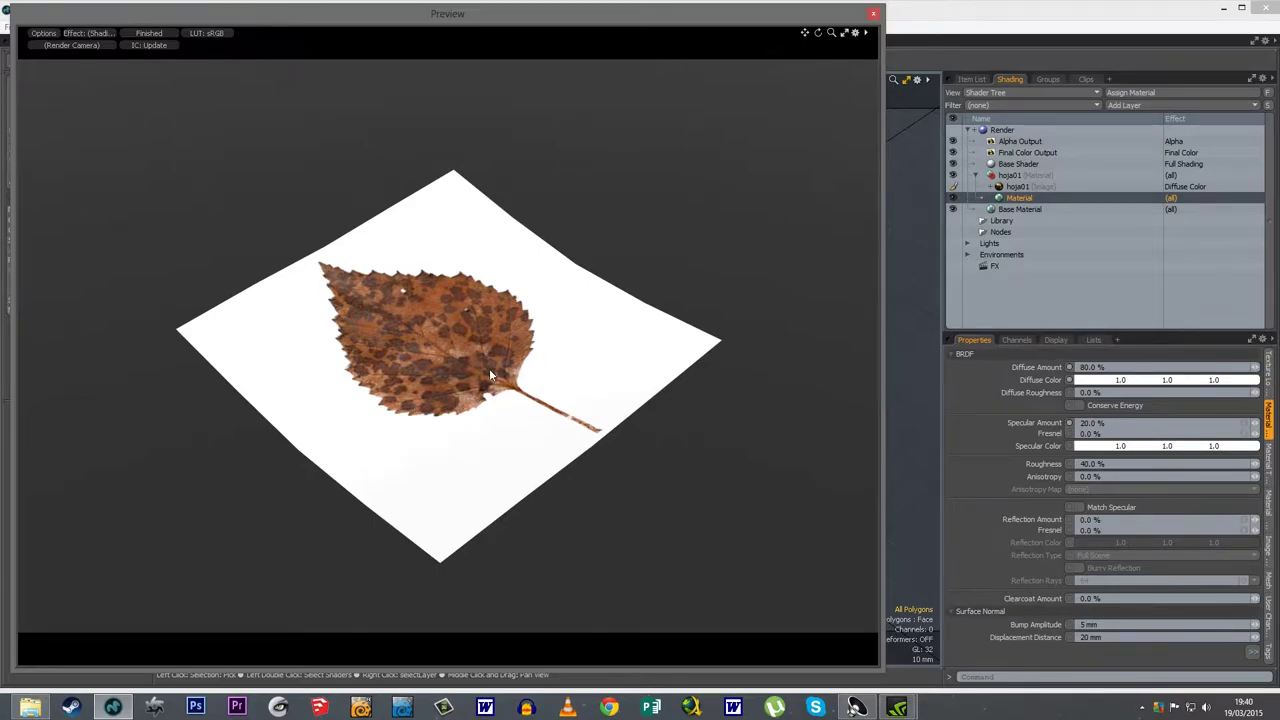
- Change the hoja01 image layer's effect to RGBA and check the leaf in the render preview
{"action": "left_click", "coordinate": [1070, 187]}
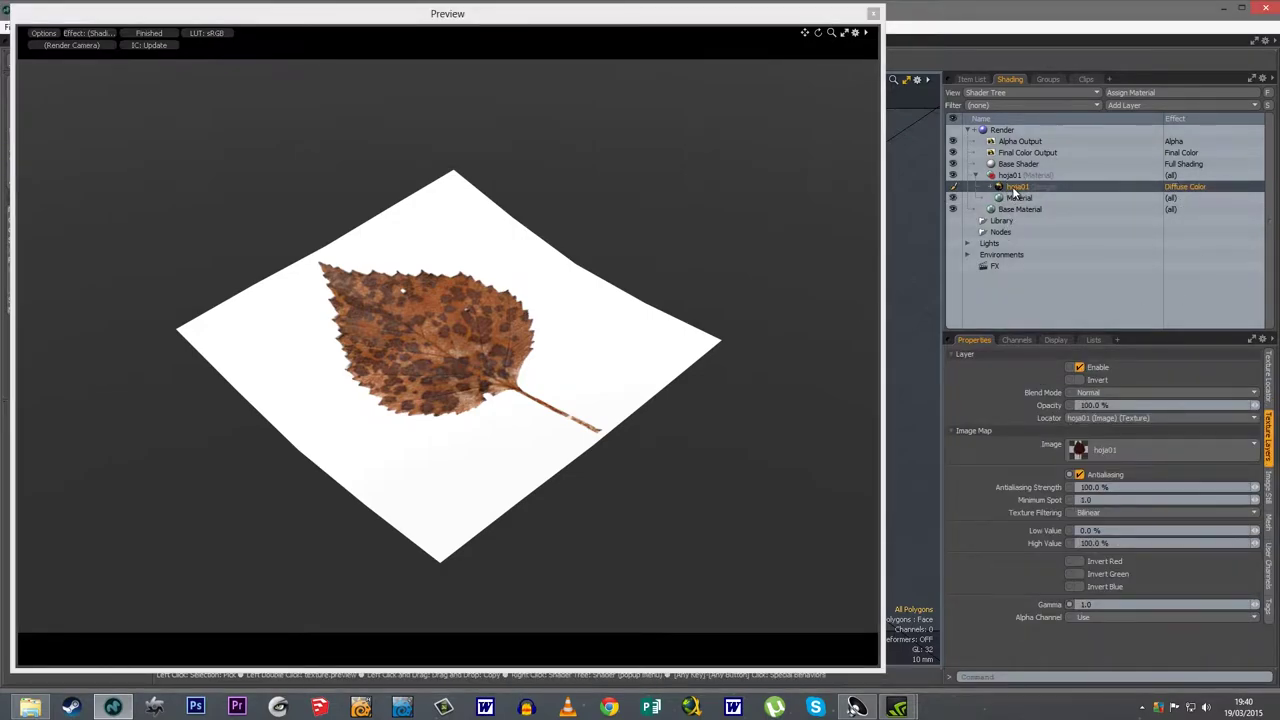
{"action": "left_click", "coordinate": [1187, 188]}
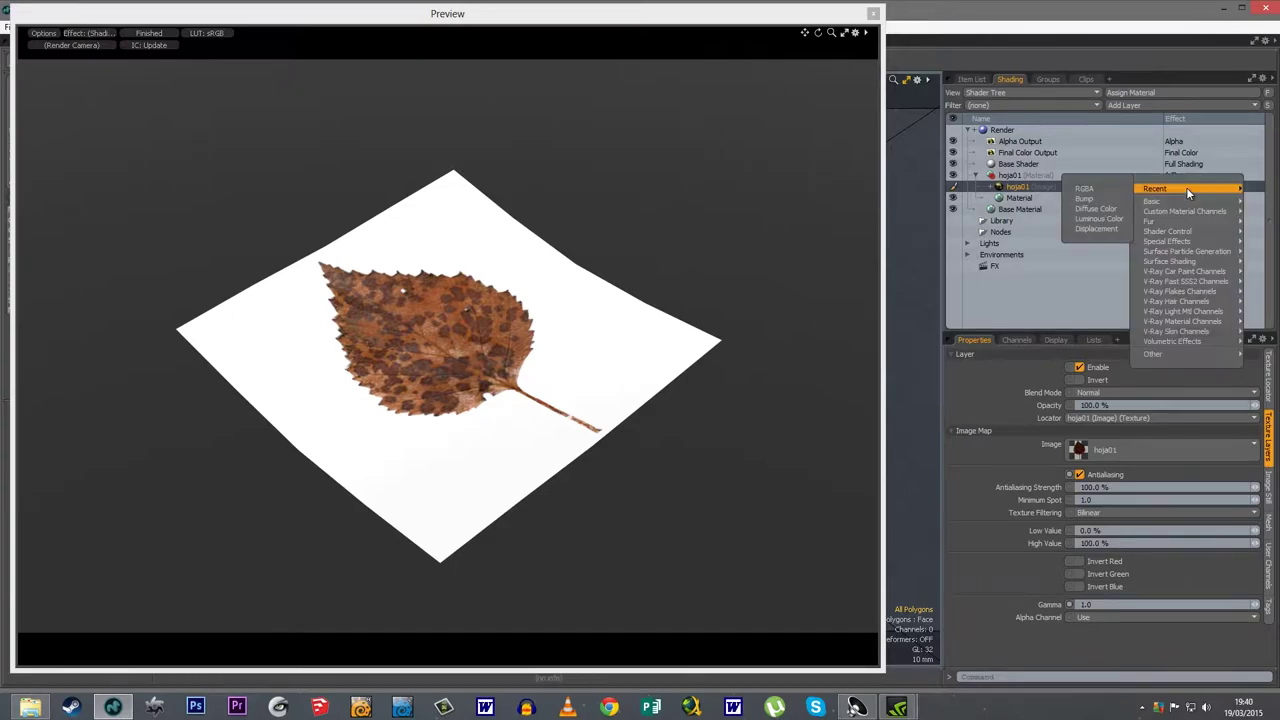
{"action": "left_click", "coordinate": [1108, 187]}
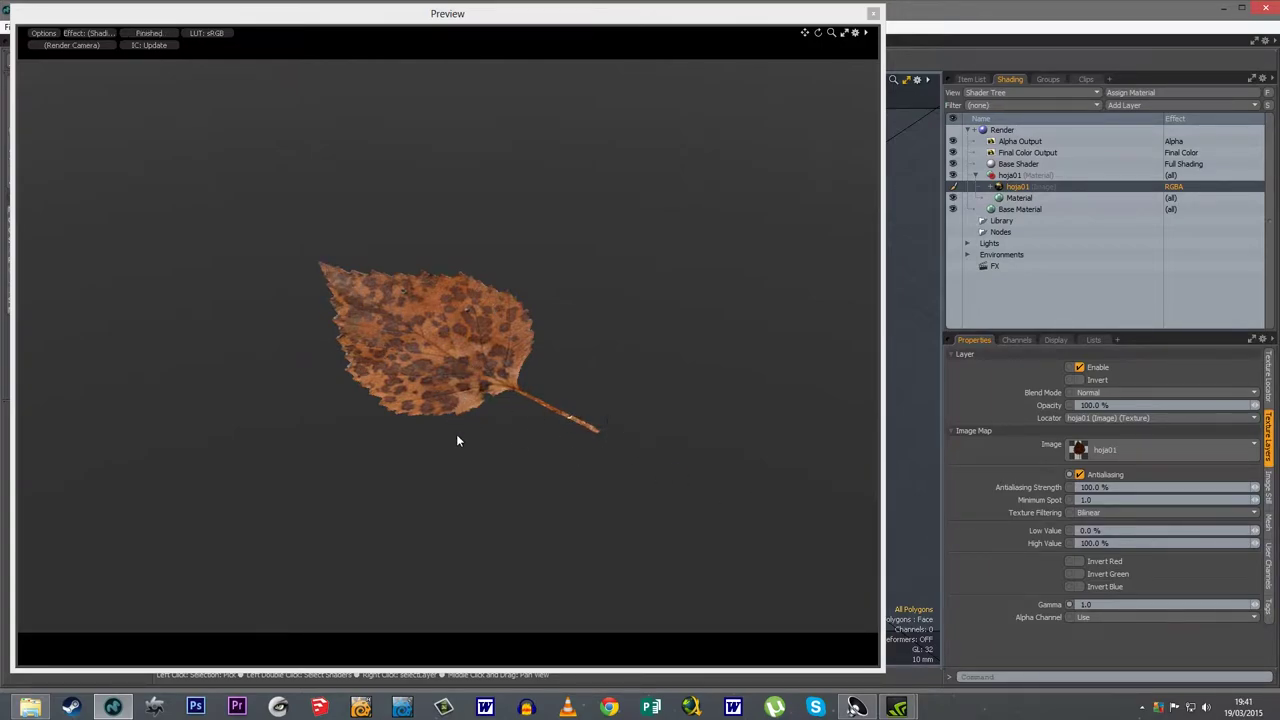
{"action": "left_click_drag", "start_coordinate": [436, 461], "coordinate": [426, 358], "text": "alt"}
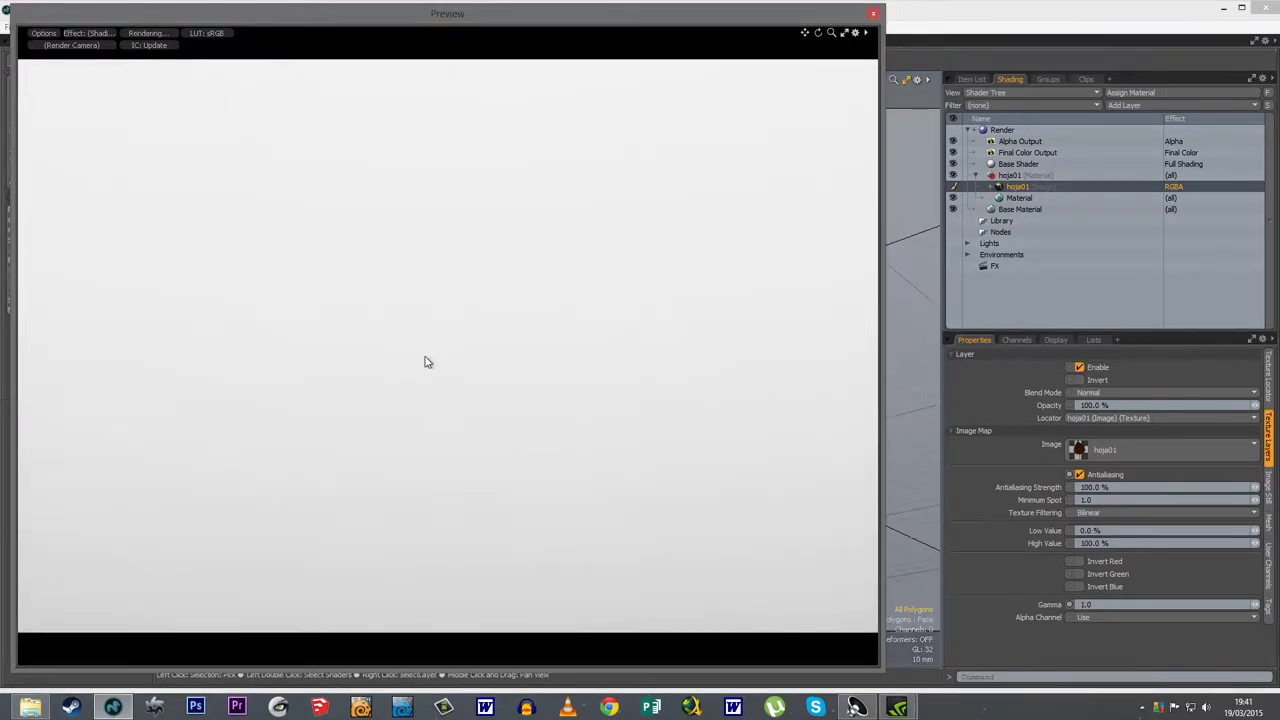
- Make the leaf's Material double sided, check the leaf from other angles in the render preview, and close the preview
{"action": "left_click_drag", "start_coordinate": [476, 400], "coordinate": [577, 380]}
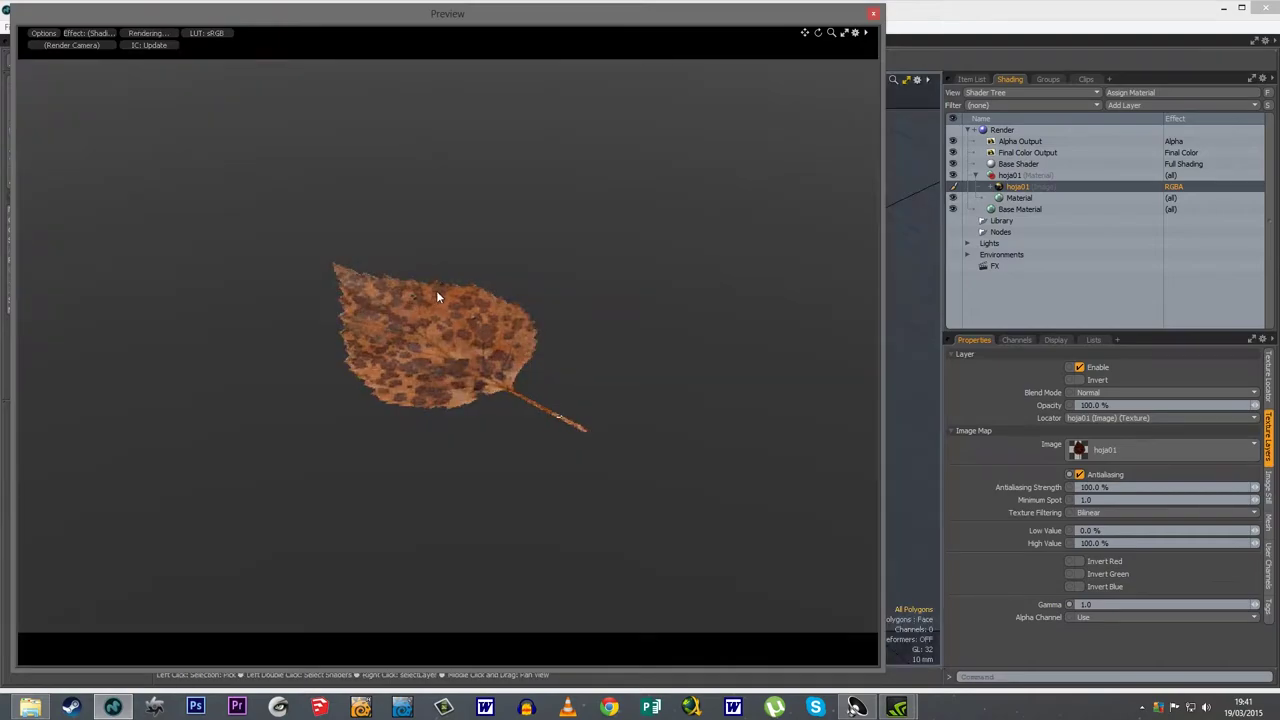
{"action": "left_click", "coordinate": [1016, 198]}
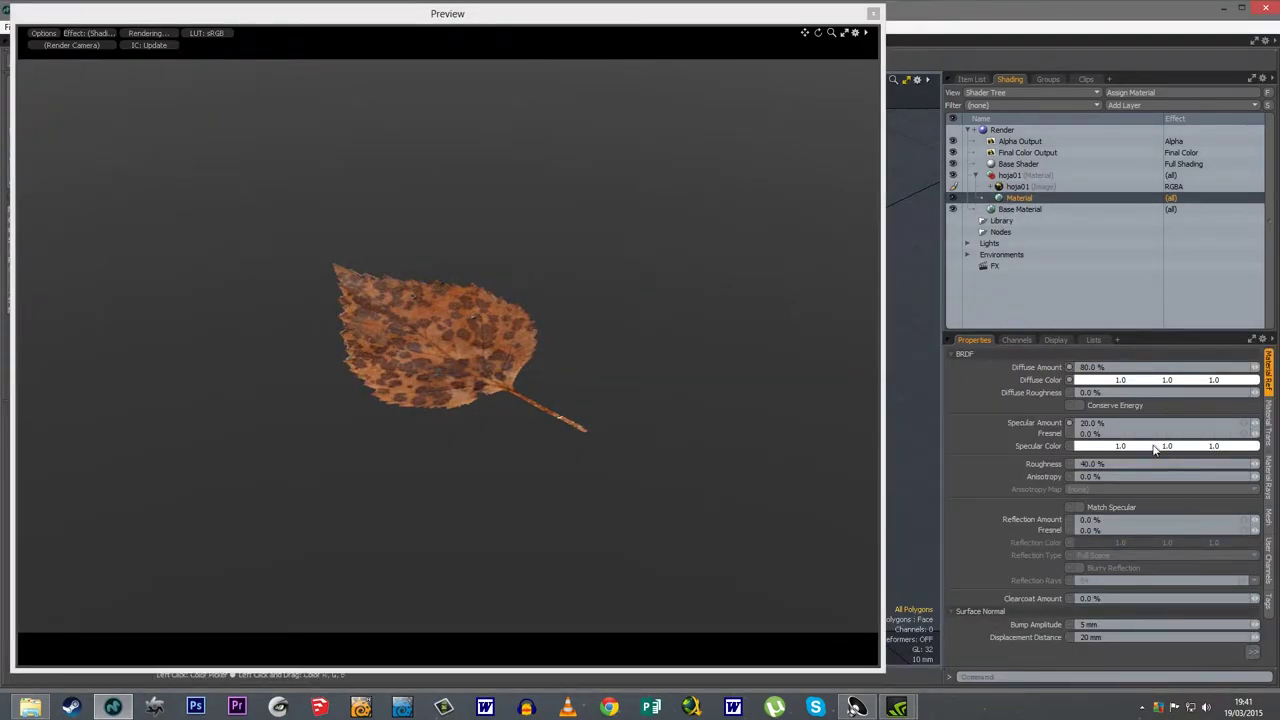
{"action": "left_click", "coordinate": [1254, 652]}
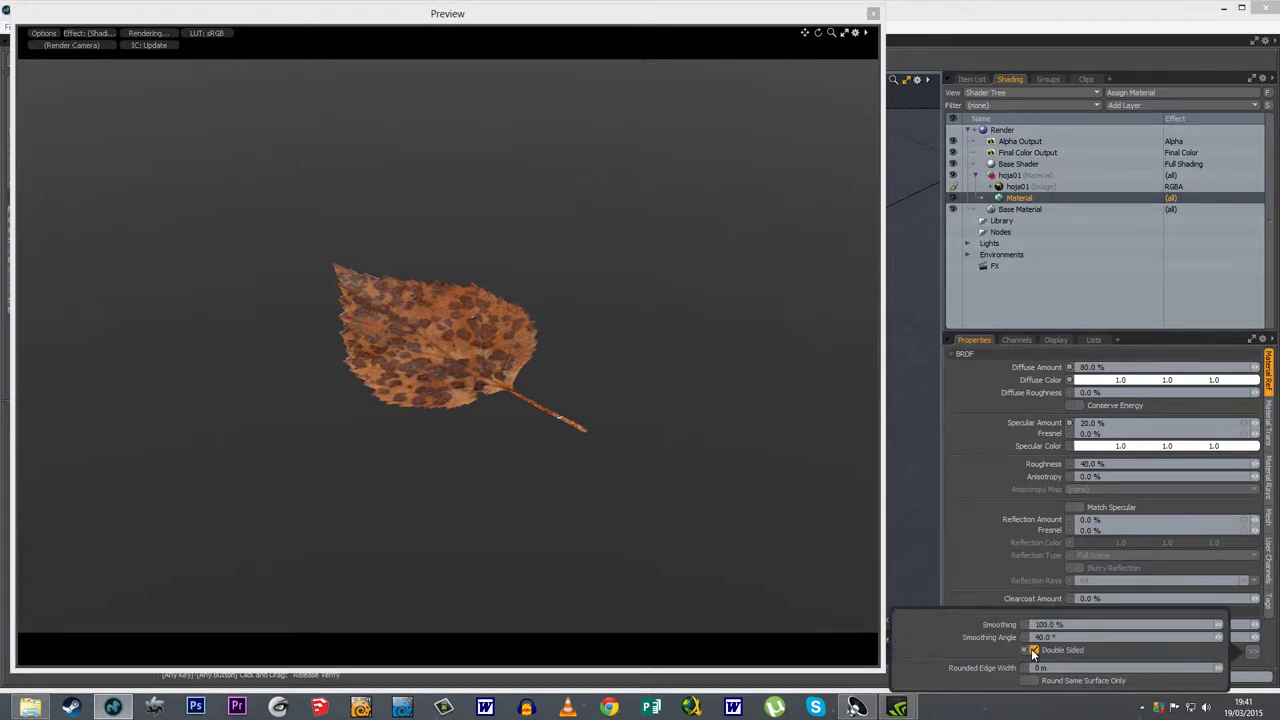
{"action": "left_click", "coordinate": [482, 18]}
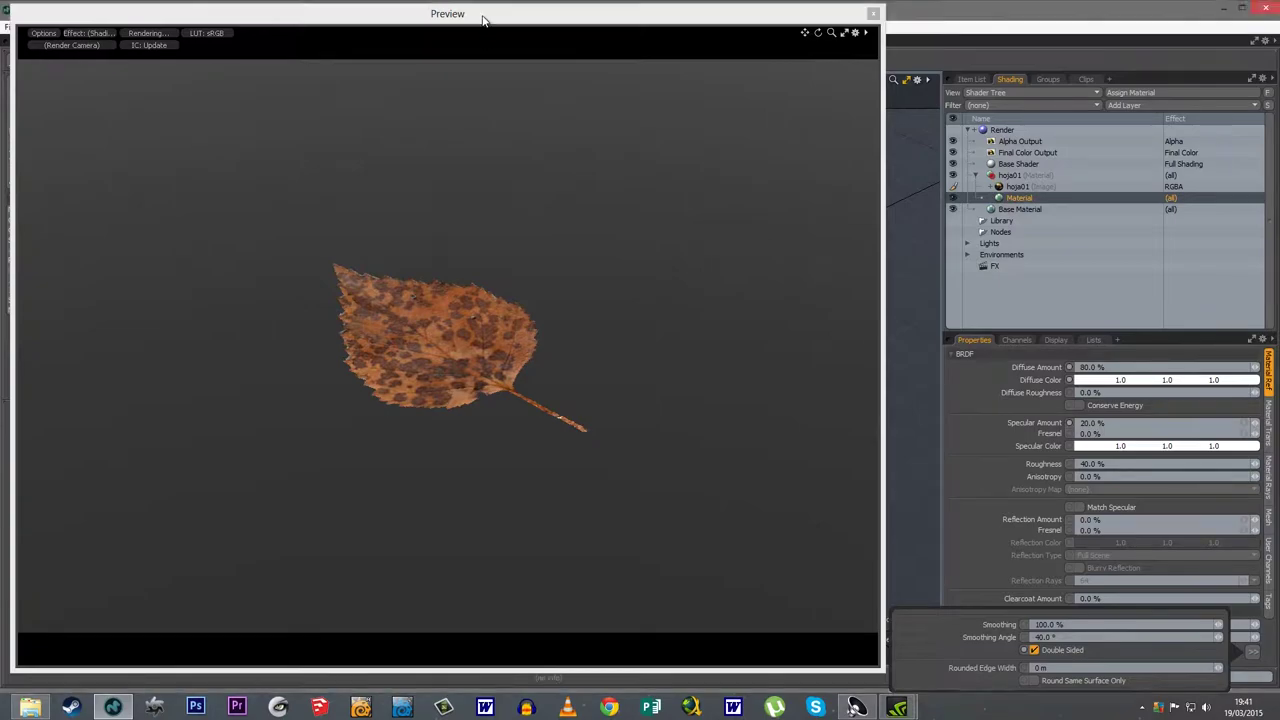
{"action": "left_click_drag", "start_coordinate": [443, 444], "coordinate": [443, 422], "text": "alt"}
{"action": "left_click_drag", "start_coordinate": [452, 274], "coordinate": [433, 430], "text": "alt"}
{"action": "key", "text": "F8"}
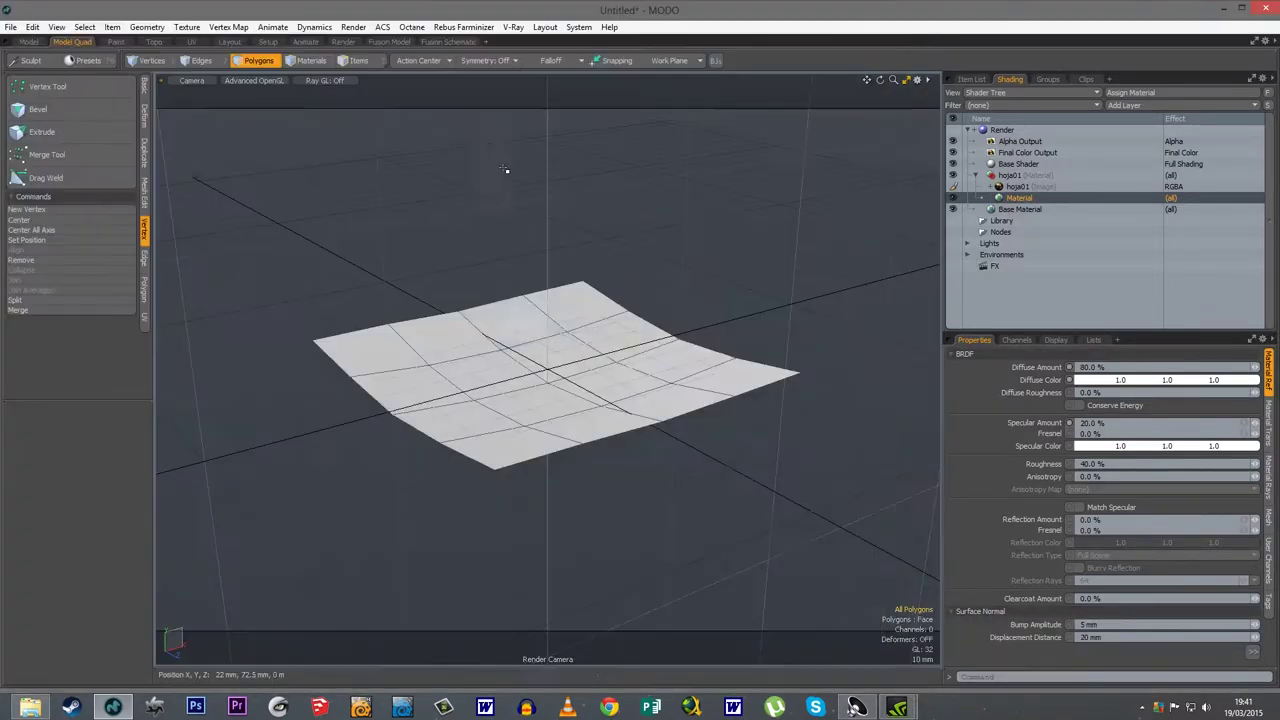
{"action": "scroll", "coordinate": [569, 317], "scroll_direction": "down", "scroll_amount": 3}
{"action": "left_click_drag", "start_coordinate": [674, 377], "coordinate": [694, 475], "text": "alt"}
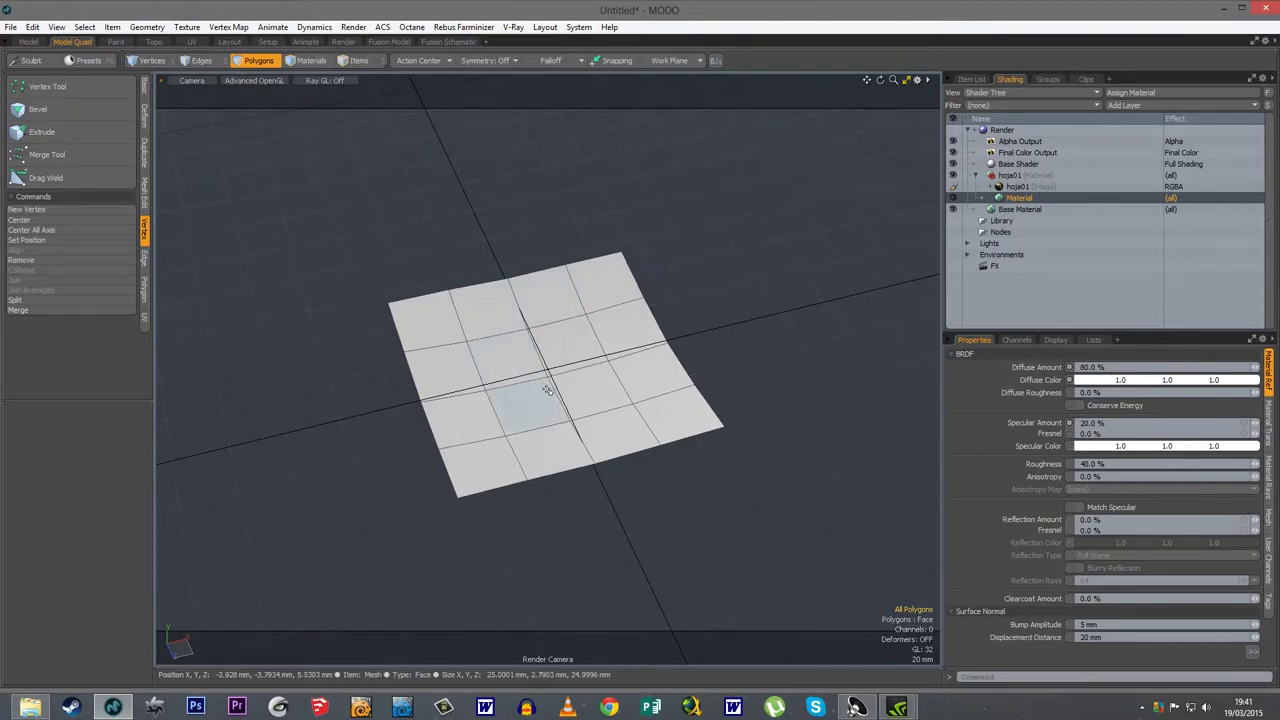
{"action": "left_click_drag", "start_coordinate": [610, 560], "coordinate": [602, 504], "text": "alt"}
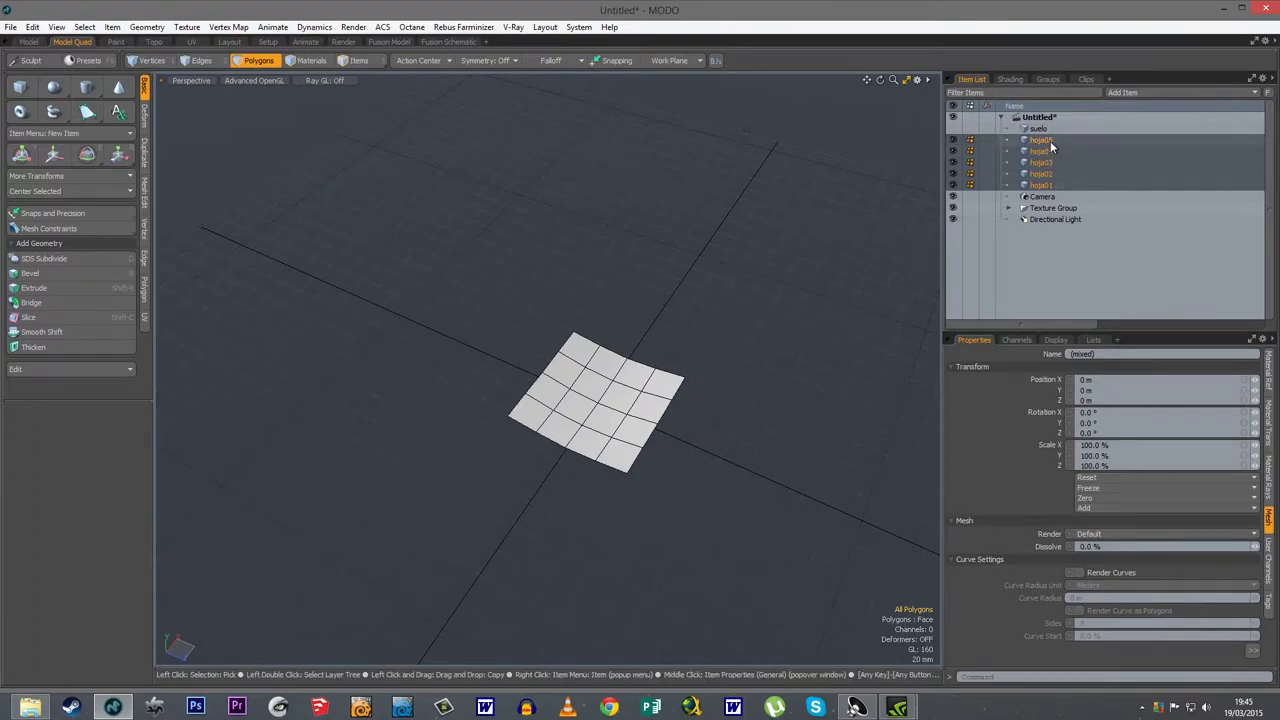
- Collapse the hoja05, hoja04, hoja03, hoja02 and hoja01 material groups in the Shader Tree
{"action": "left_click", "coordinate": [1009, 80]}
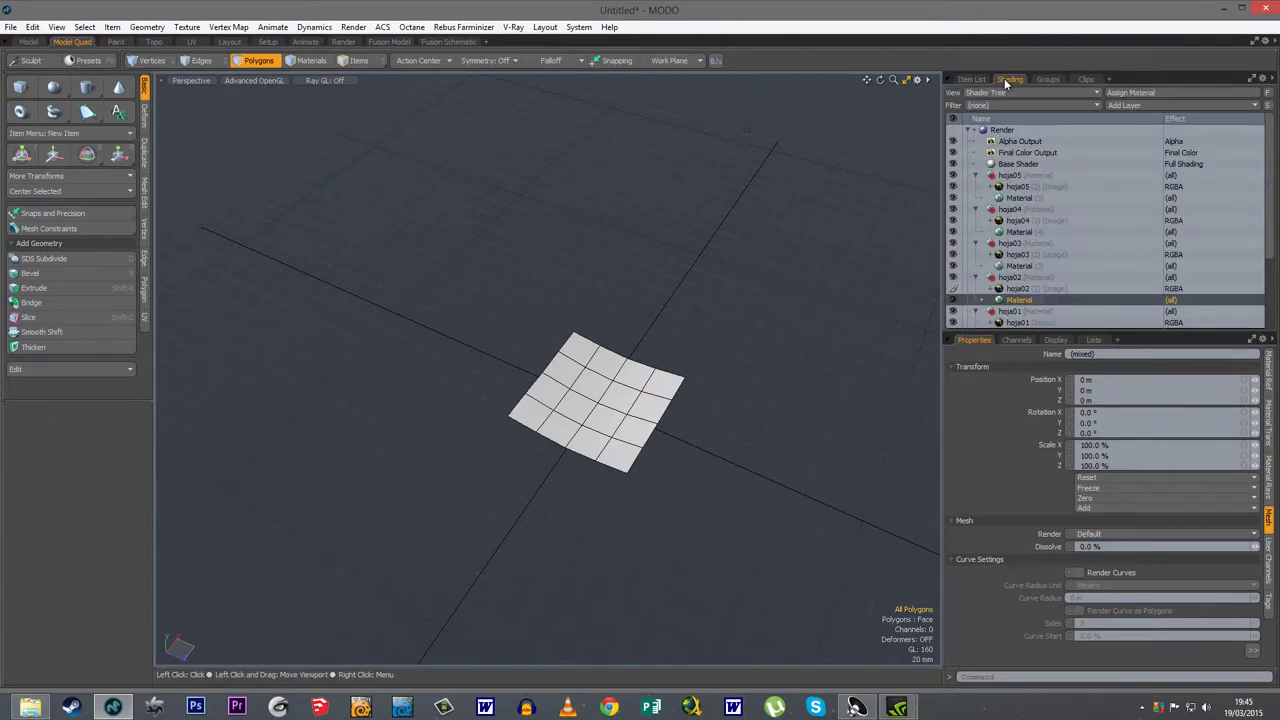
{"action": "left_click", "coordinate": [975, 176]}
{"action": "left_click", "coordinate": [976, 187]}
{"action": "left_click", "coordinate": [976, 198]}
{"action": "left_click", "coordinate": [976, 209]}
{"action": "left_click", "coordinate": [976, 220]}
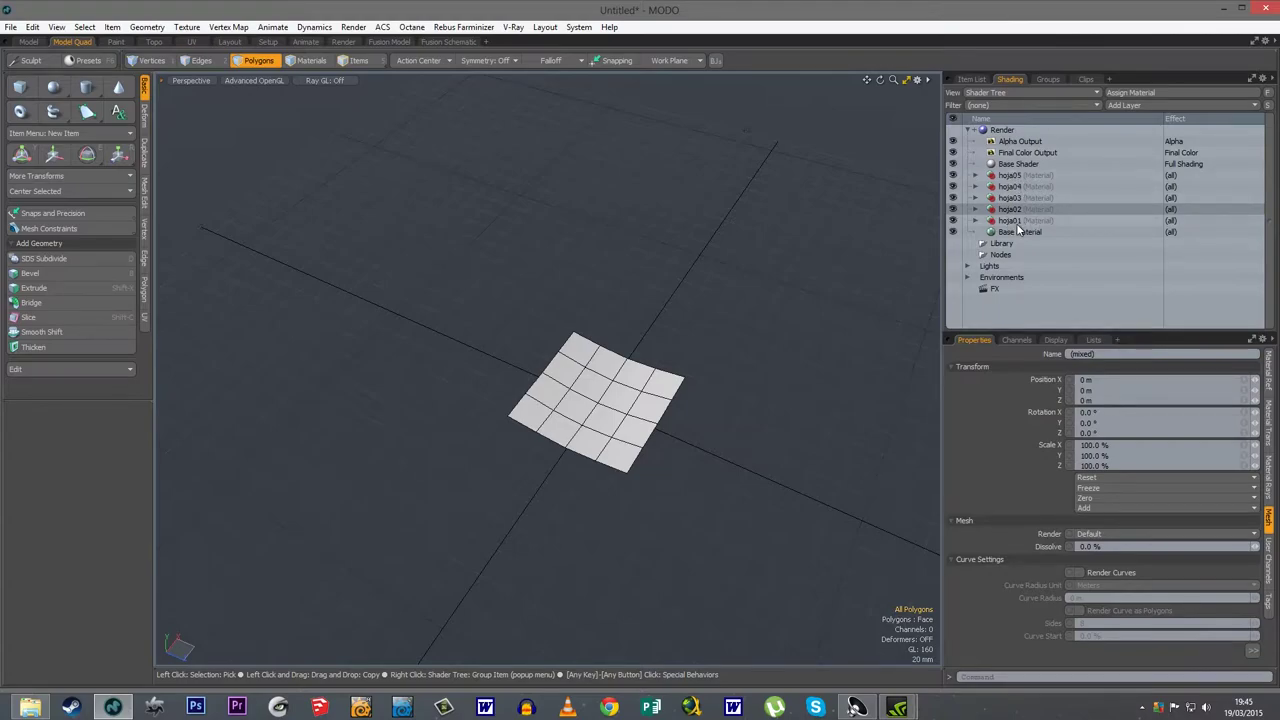
- Select the suelo mesh in the item list, make it visible and frame the whole ground plane
{"action": "left_click_drag", "start_coordinate": [652, 516], "coordinate": [634, 494], "text": "alt"}
{"action": "left_click", "coordinate": [972, 80]}
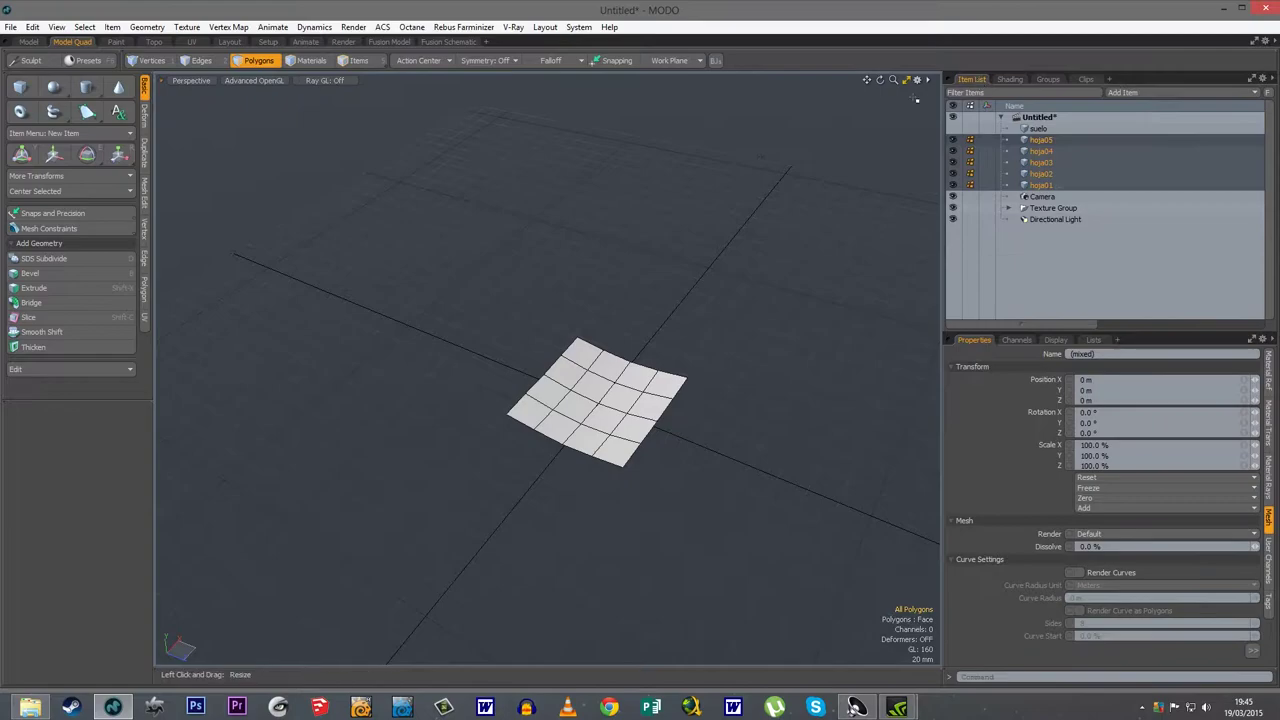
{"action": "left_click", "coordinate": [965, 130]}
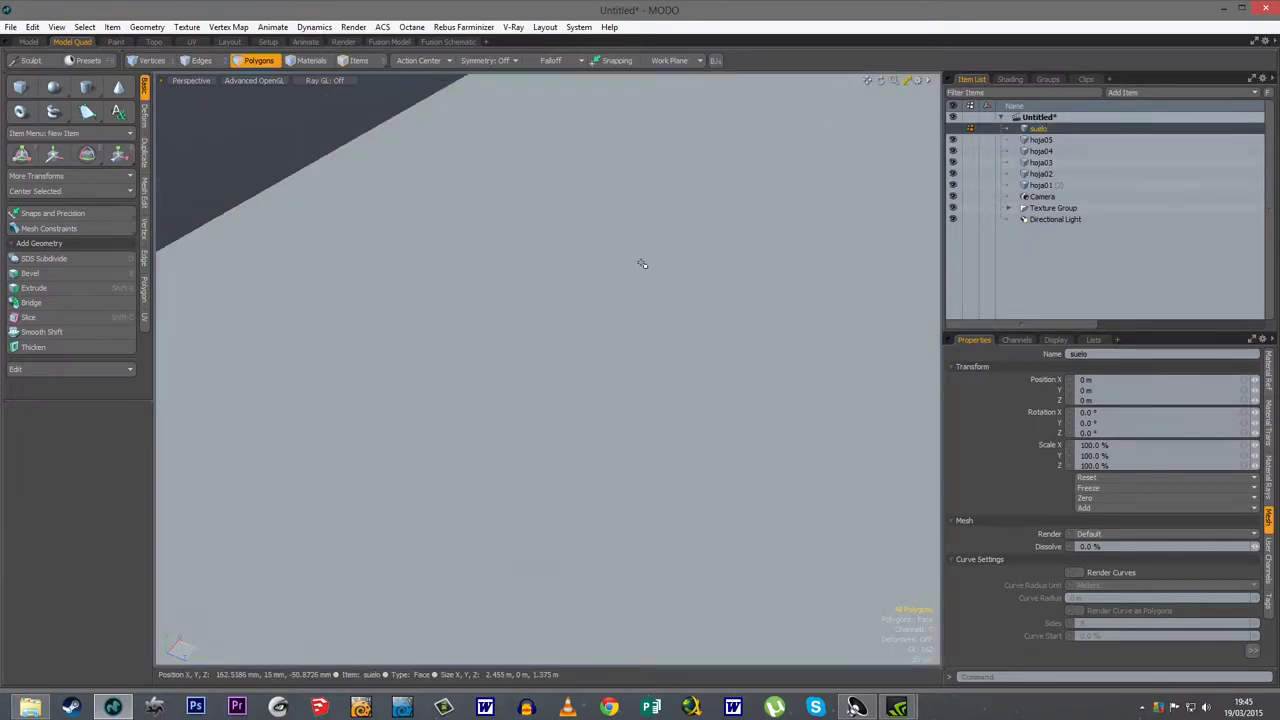
{"action": "scroll", "coordinate": [642, 263], "scroll_direction": "down", "scroll_amount": 10}
{"action": "left_click_drag", "start_coordinate": [643, 264], "coordinate": [768, 302], "text": "alt"}
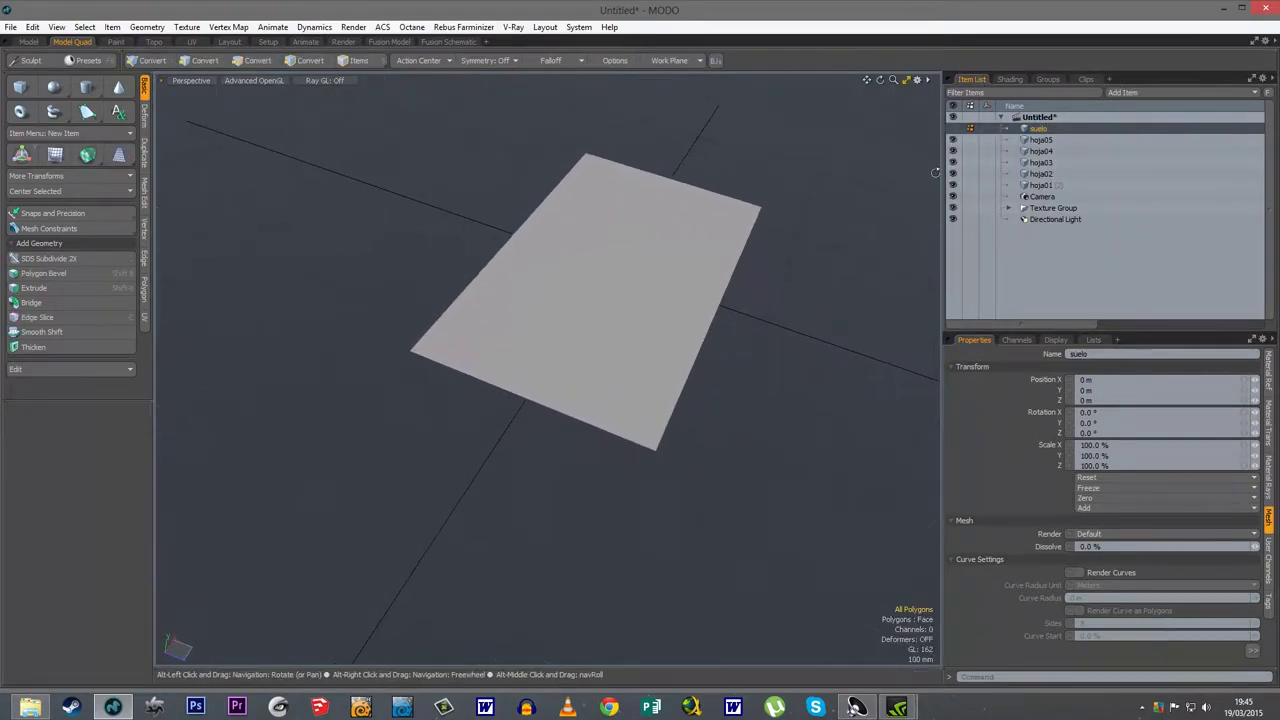
{"action": "left_click", "coordinate": [953, 129]}
{"action": "left_click_drag", "start_coordinate": [654, 322], "coordinate": [712, 318], "text": "ctrl+alt"}
{"action": "left_click_drag", "start_coordinate": [610, 375], "coordinate": [672, 257], "text": "alt"}
{"action": "left_click_drag", "start_coordinate": [571, 386], "coordinate": [516, 535], "text": "alt"}
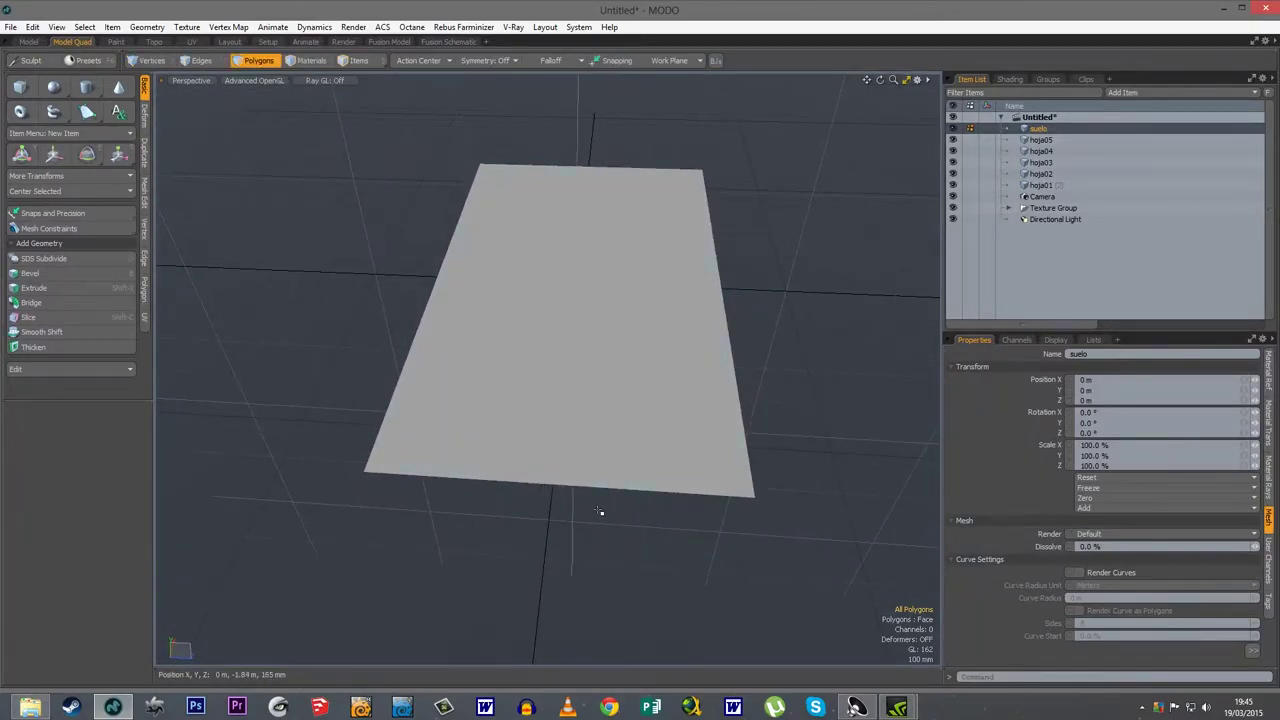
- Cut the suelo plane lengthwise through its middle from the short front edge with a uniform Loop Slice, count 1
{"action": "key", "text": "2"}
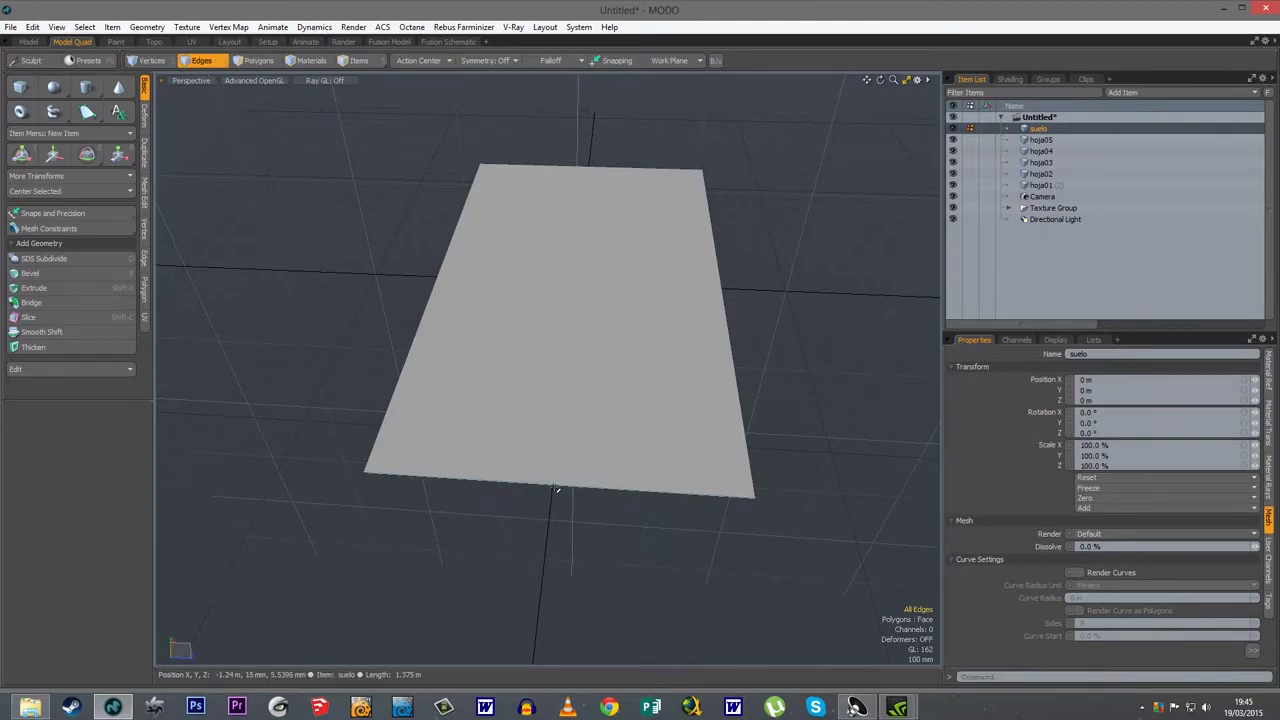
{"action": "key", "text": "alt+c"}
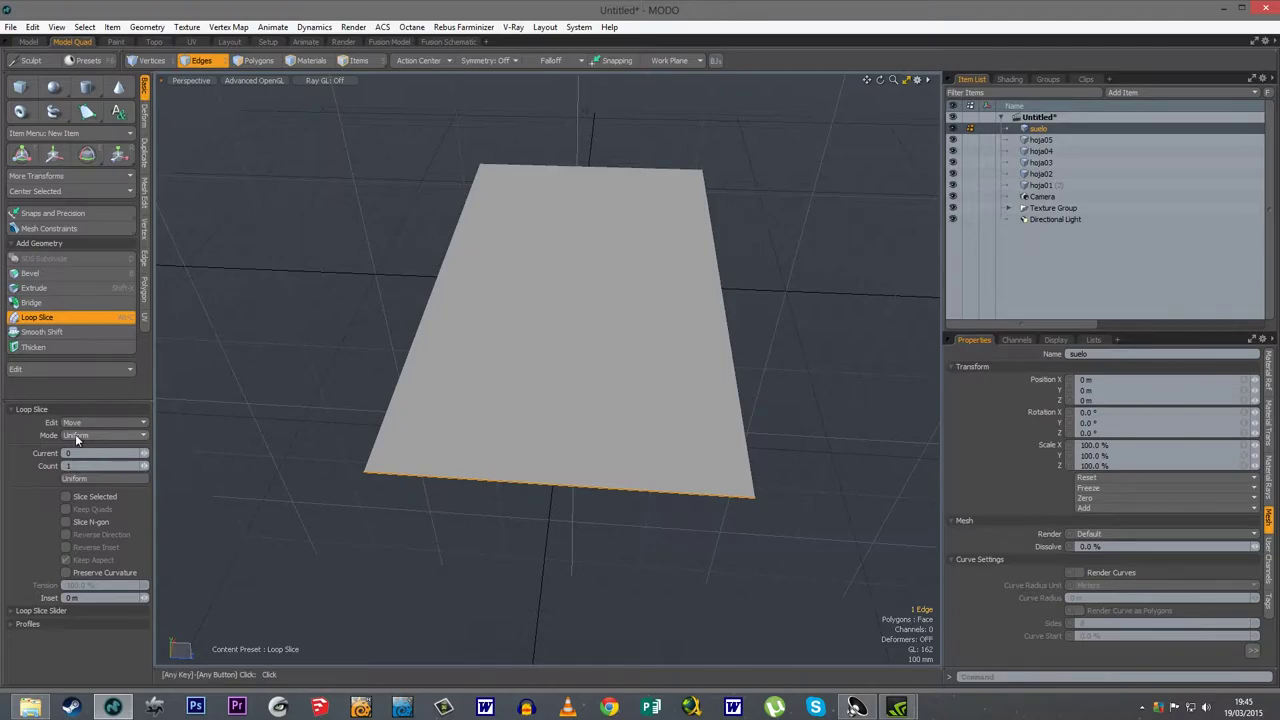
{"action": "left_click", "coordinate": [551, 560]}
{"action": "key", "text": "space"}
{"action": "left_click", "coordinate": [551, 560]}
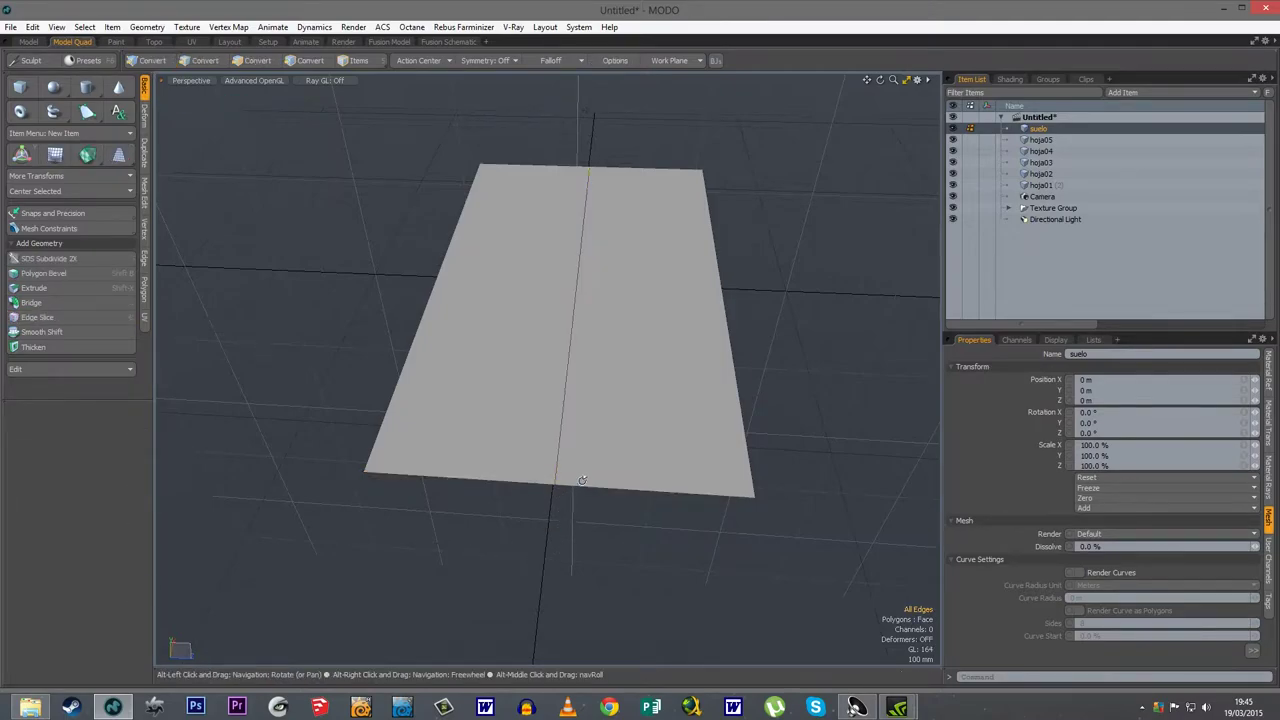
{"action": "left_click_drag", "start_coordinate": [581, 484], "coordinate": [507, 297], "text": "alt"}
- Select one lengthwise half of the suelo plane and Bevel it upward about 22 mm to form a raised slab
{"action": "key", "text": "3"}
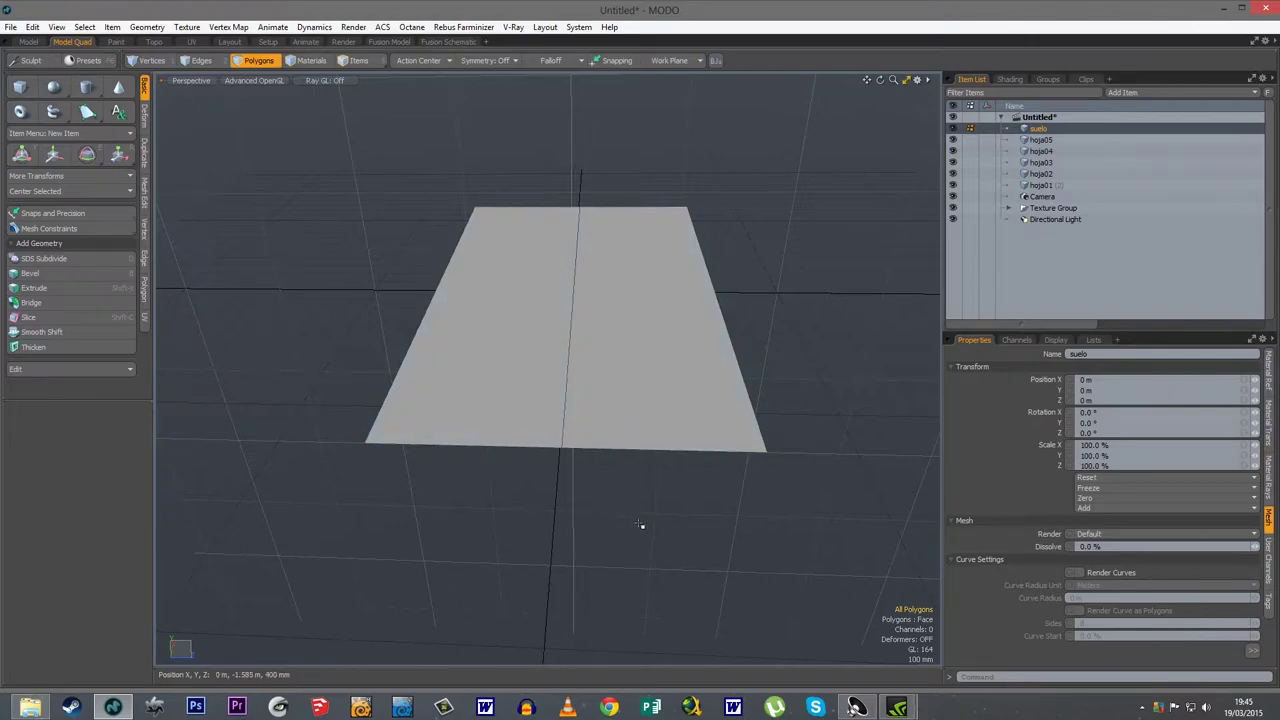
{"action": "left_click_drag", "start_coordinate": [597, 480], "coordinate": [626, 366], "text": "alt"}
{"action": "left_click", "coordinate": [626, 366]}
{"action": "left_click_drag", "start_coordinate": [554, 471], "coordinate": [603, 397], "text": "alt"}
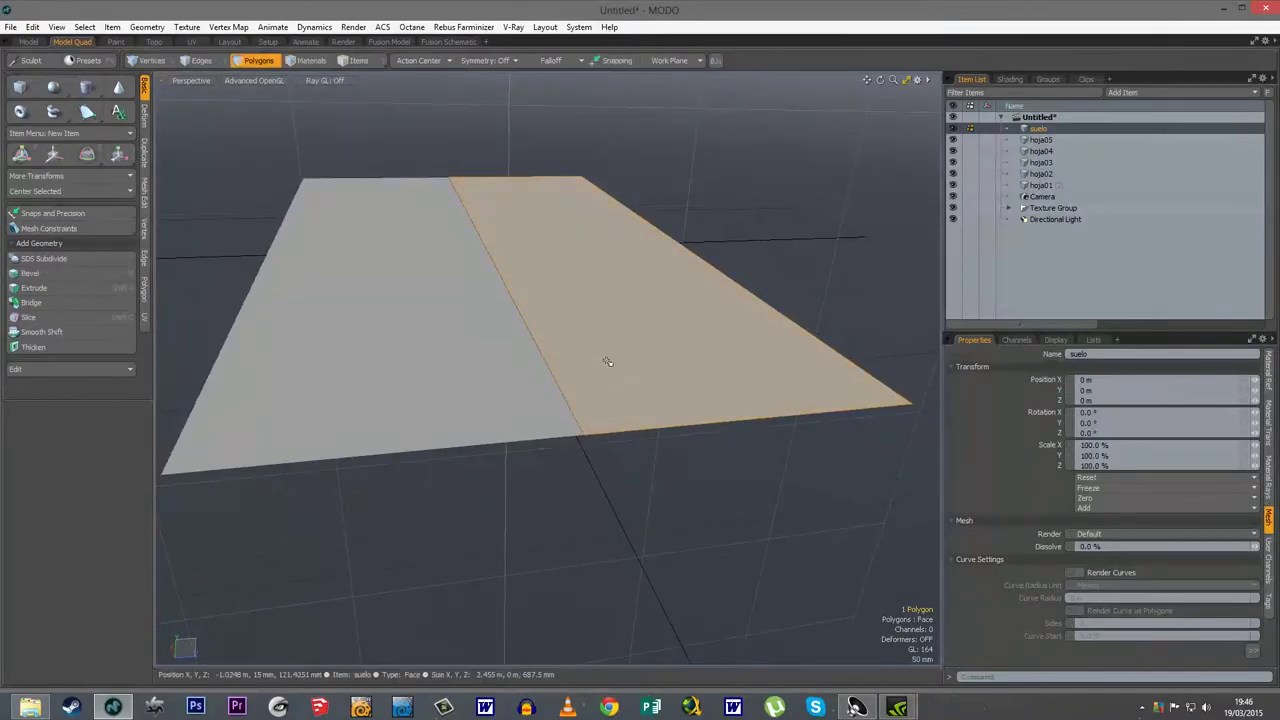
{"action": "key", "text": "b"}
{"action": "left_click_drag", "start_coordinate": [587, 212], "coordinate": [585, 198]}
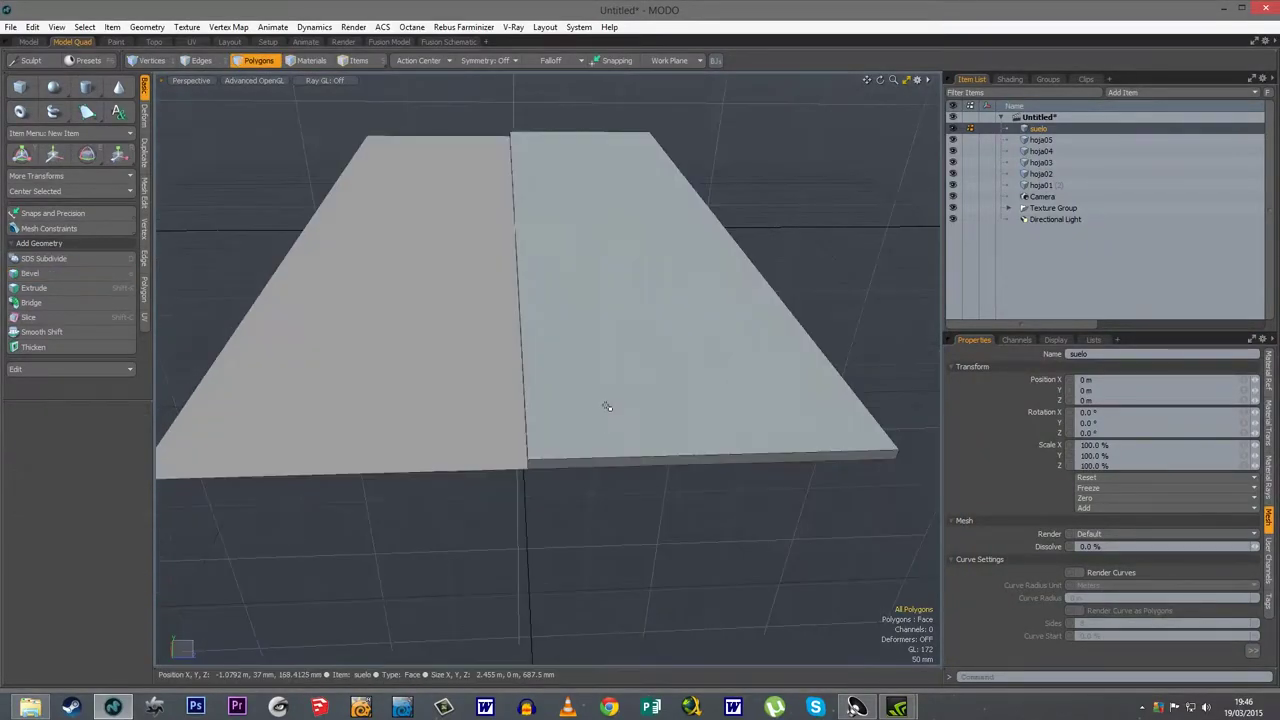
- Select all connected polygons of the suelo mesh and assign them a new material named cemento
{"action": "left_click", "coordinate": [591, 350]}
{"action": "left_click_drag", "start_coordinate": [492, 445], "coordinate": [605, 497], "text": "alt"}
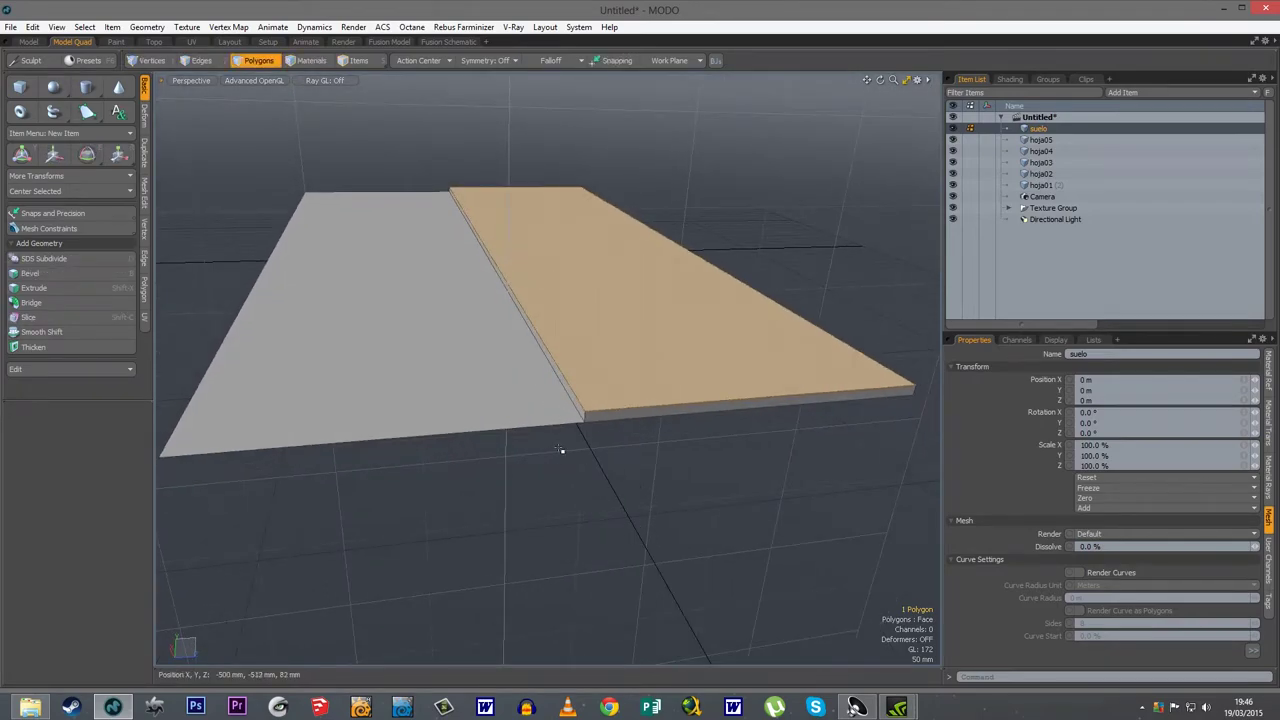
{"action": "double_click", "coordinate": [611, 326]}
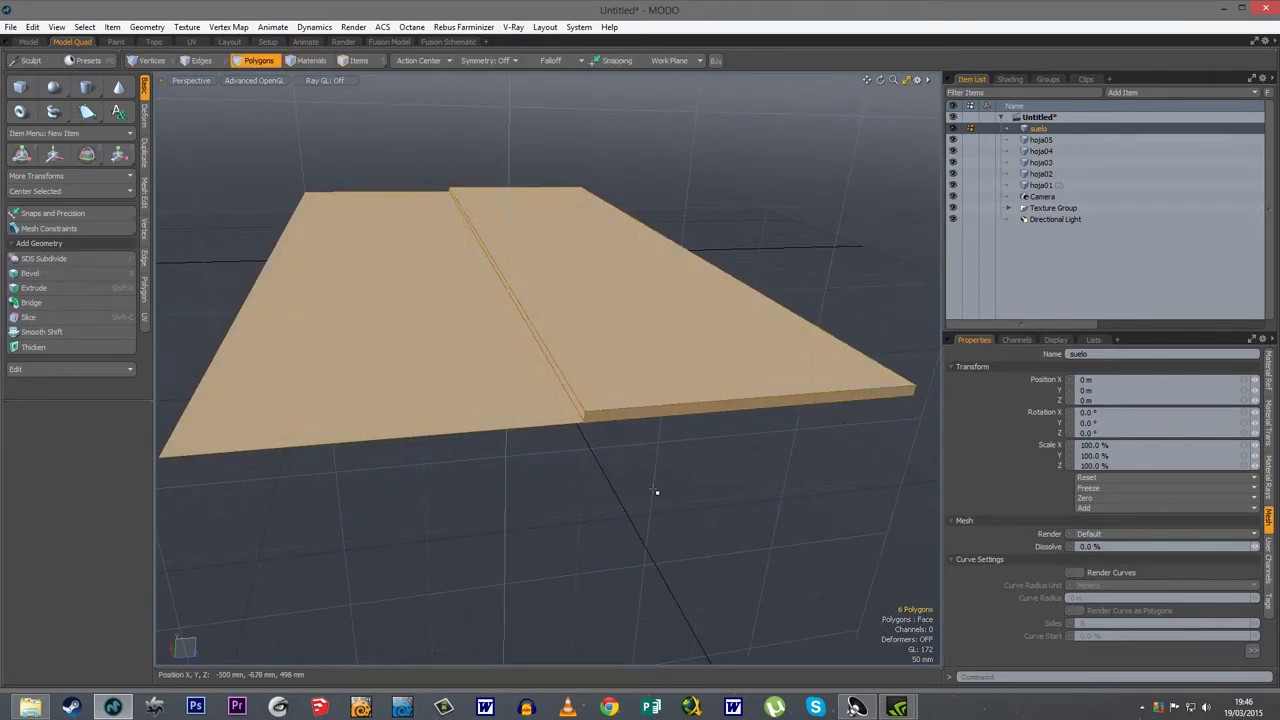
{"action": "key", "text": "m"}
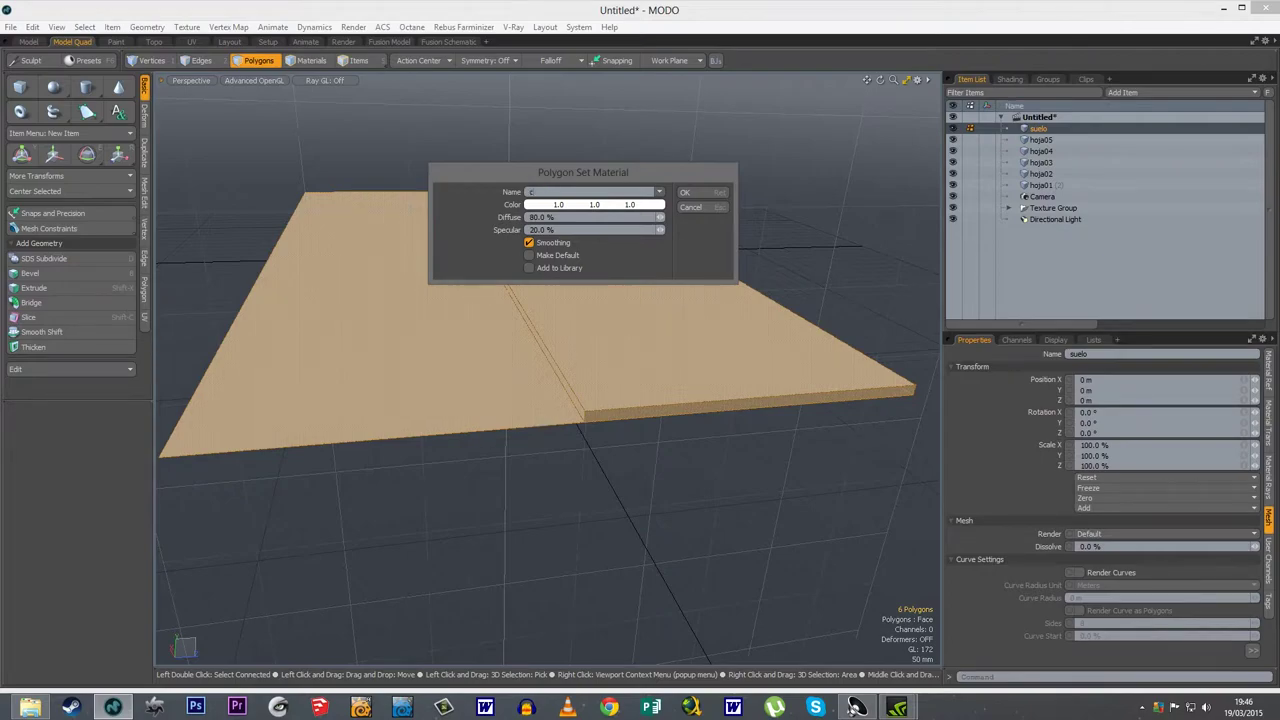
{"action": "key", "text": "Return"}
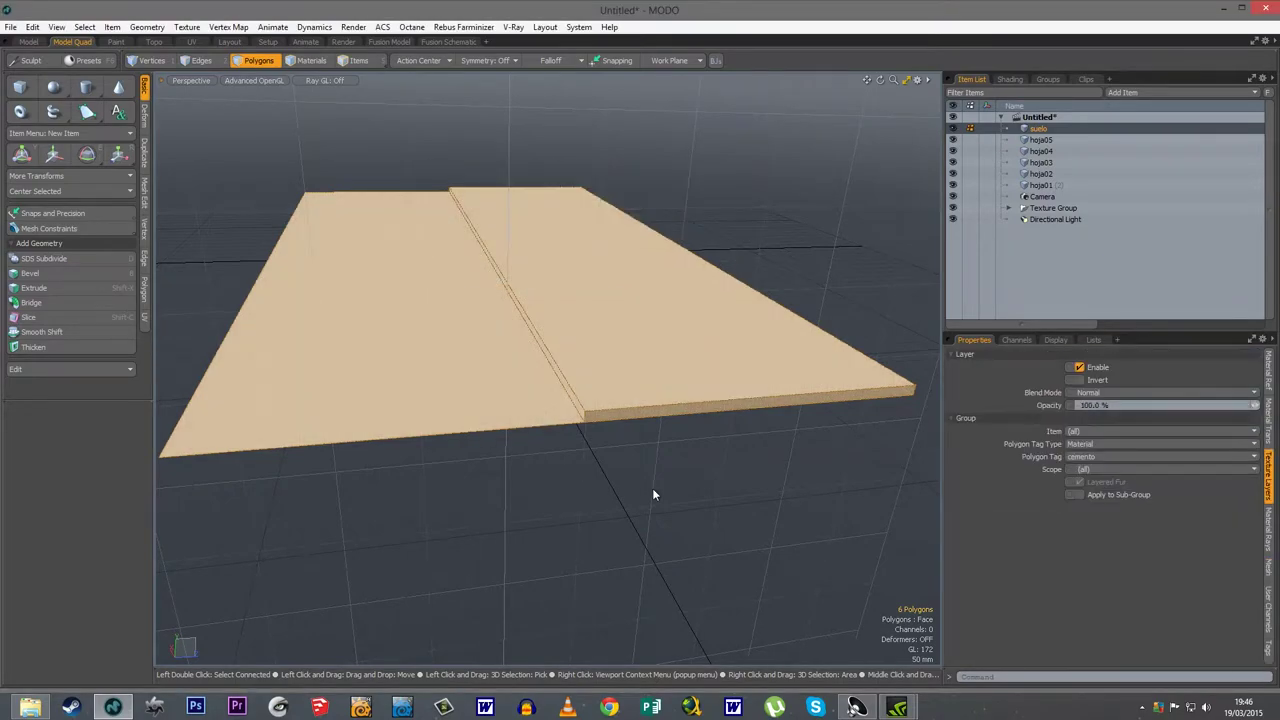
- Assign a new material named hierba to the lower half of the ground and deselect the polygon
{"action": "left_click", "coordinate": [429, 380]}
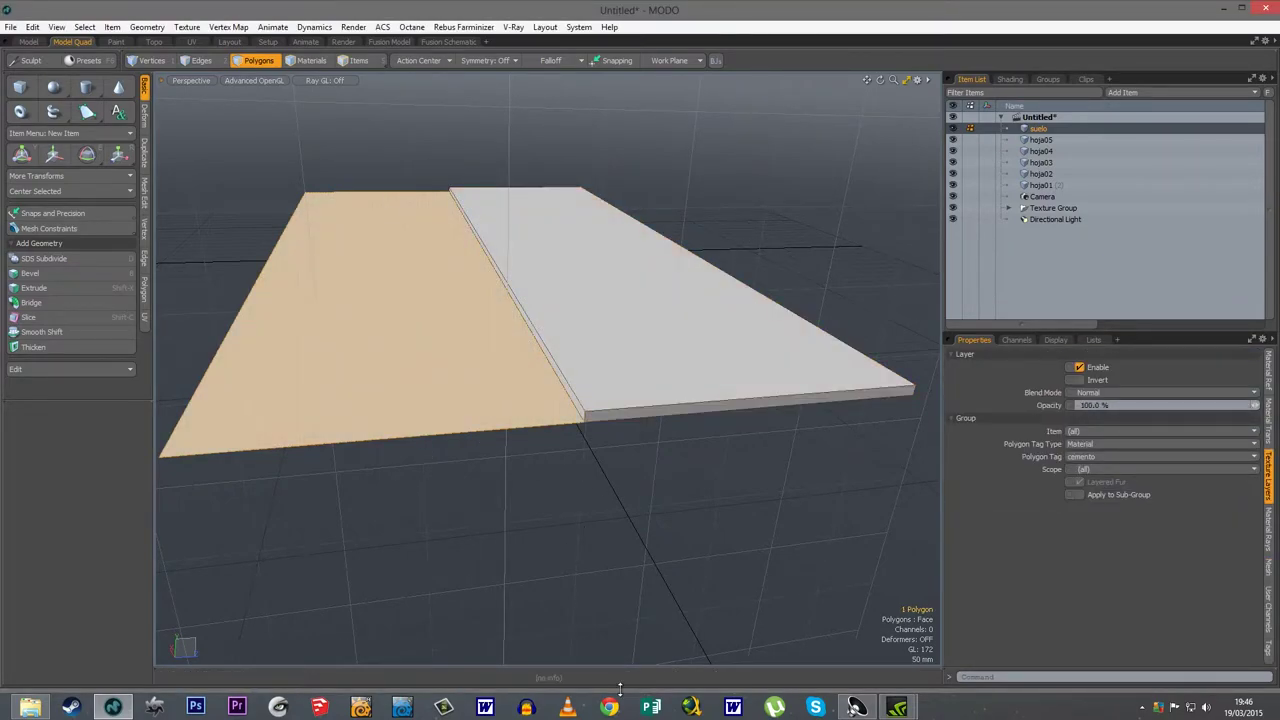
{"action": "key", "text": "m"}
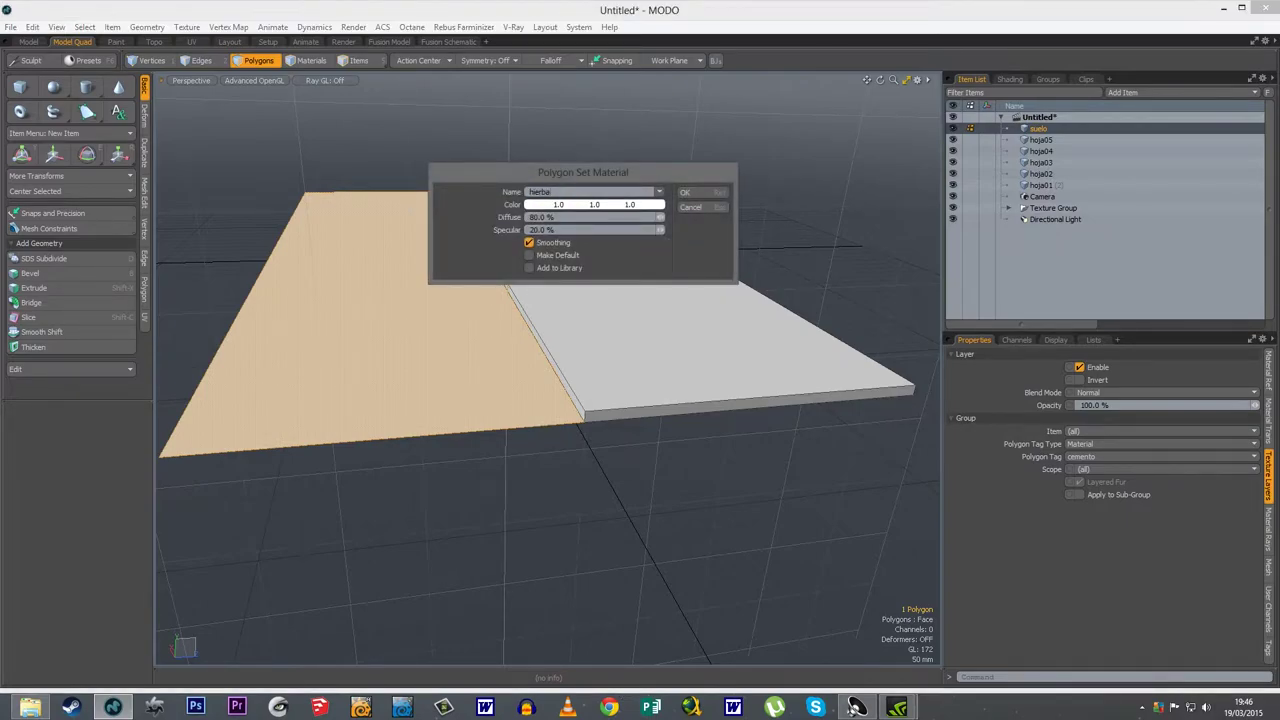
{"action": "key", "text": "Return"}
{"action": "left_click_drag", "start_coordinate": [661, 584], "coordinate": [474, 409], "text": "alt"}
{"action": "left_click", "coordinate": [466, 409]}
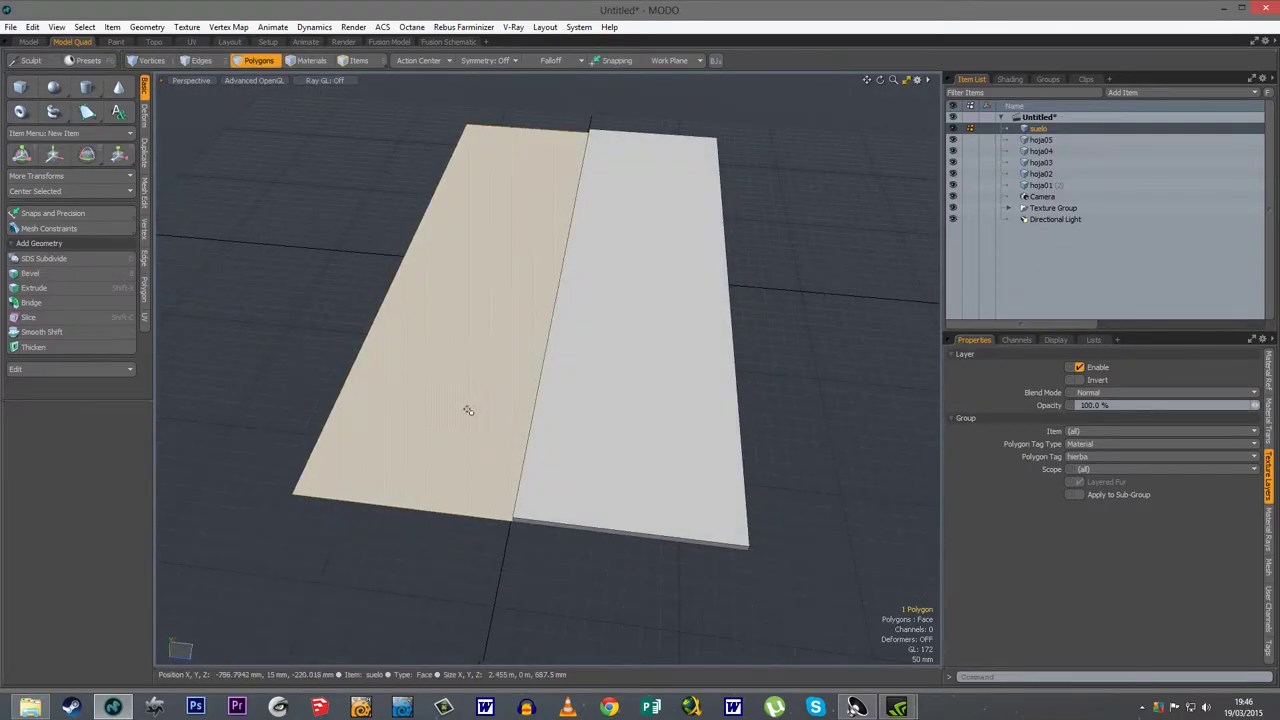
- Add the image hierba.jpg as a layer in the hierba material group
{"action": "left_click", "coordinate": [1010, 79]}
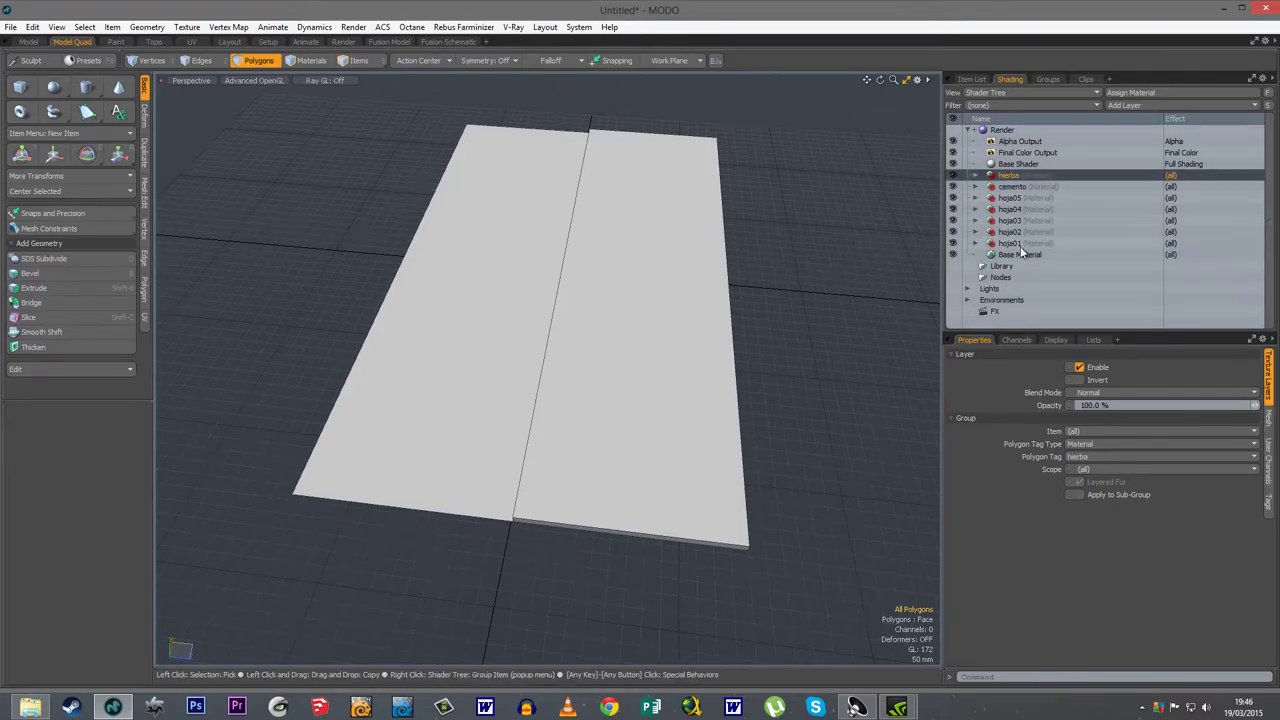
{"action": "left_click", "coordinate": [1128, 105]}
{"action": "left_click", "coordinate": [1204, 105]}
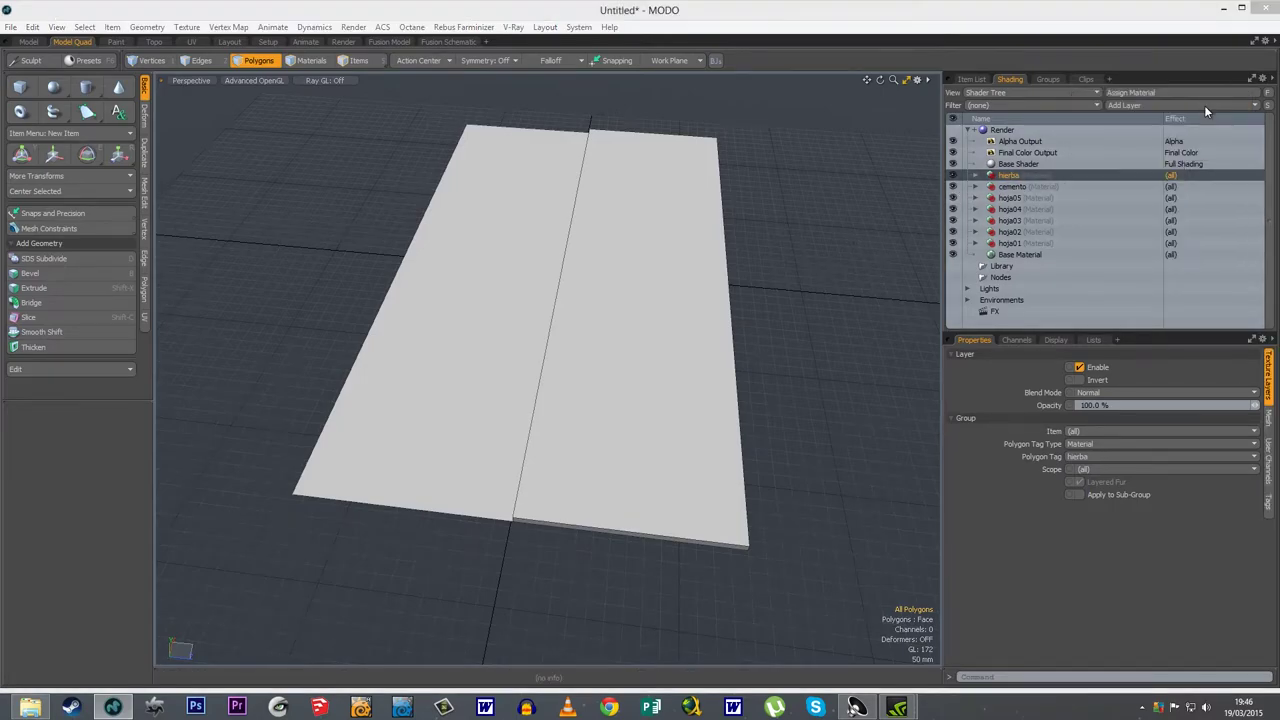
{"action": "left_click", "coordinate": [232, 133]}
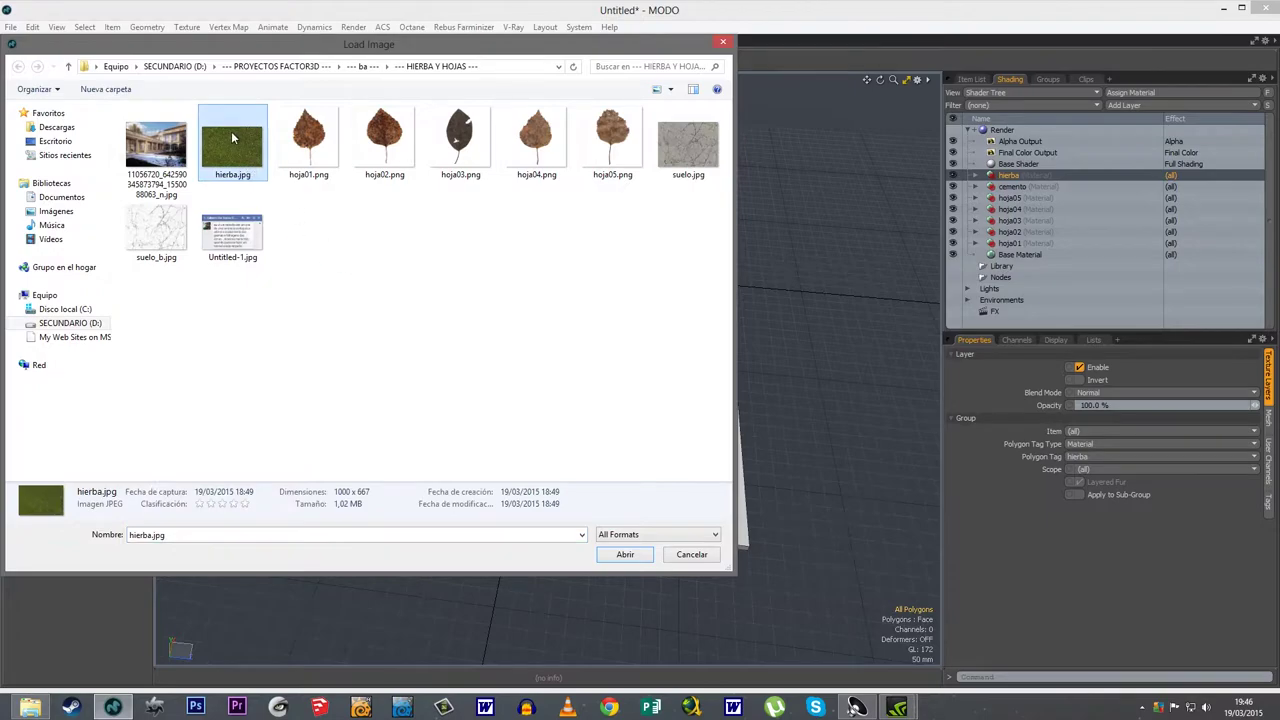
{"action": "left_click", "coordinate": [620, 557]}
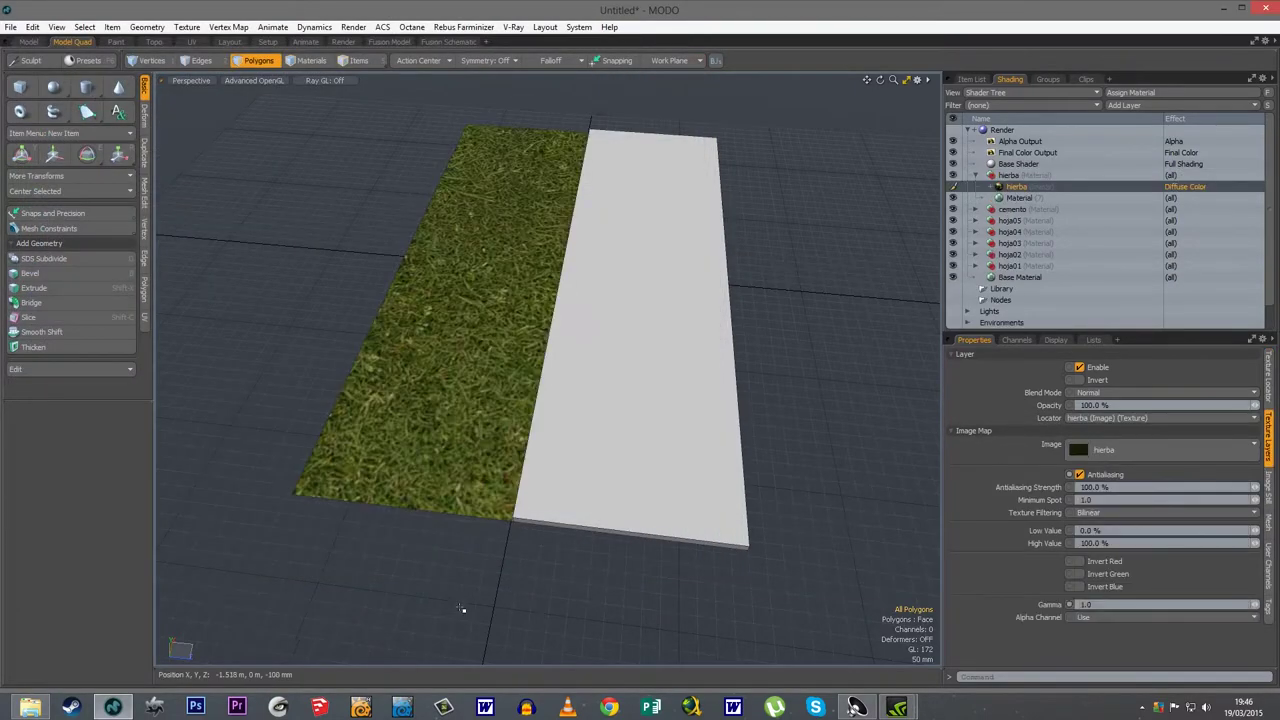
{"action": "left_click_drag", "start_coordinate": [554, 610], "coordinate": [537, 571], "text": "alt"}
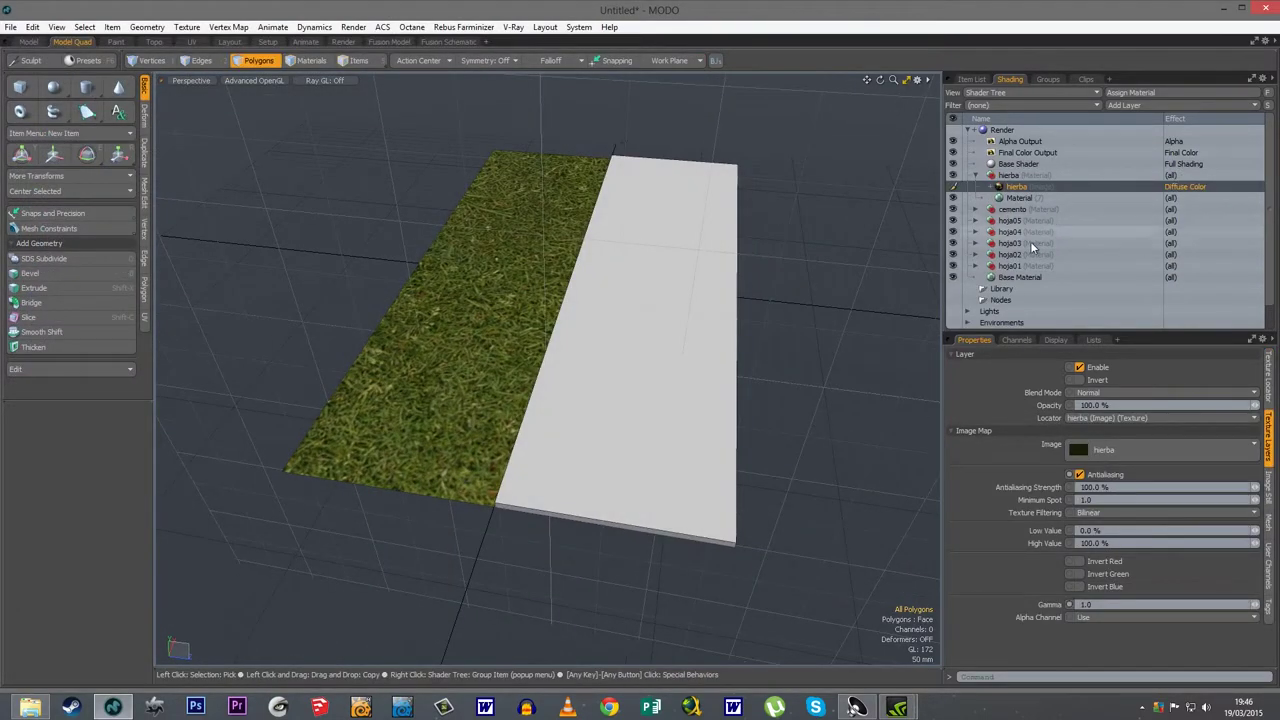
- Add the image suelo.jpg as a layer in the cemento material group
{"action": "left_click", "coordinate": [1018, 209]}
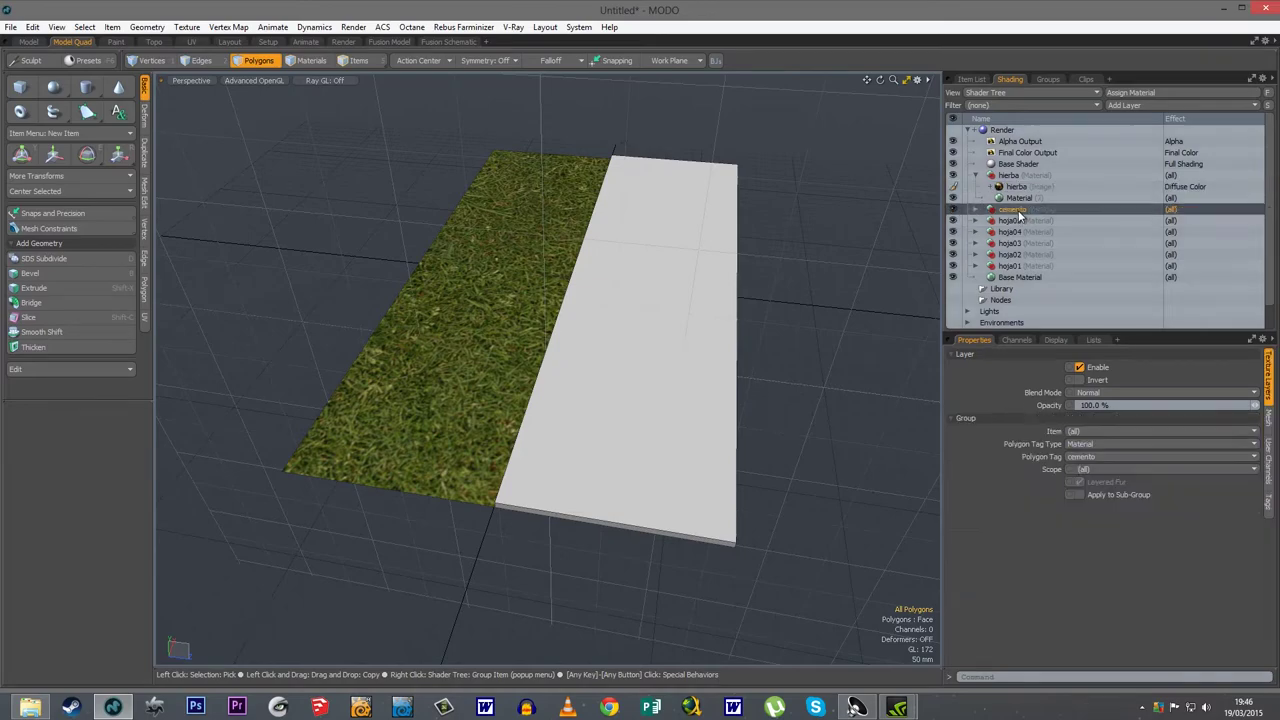
{"action": "left_click", "coordinate": [1138, 104]}
{"action": "mouse_move", "coordinate": [1140, 117]}
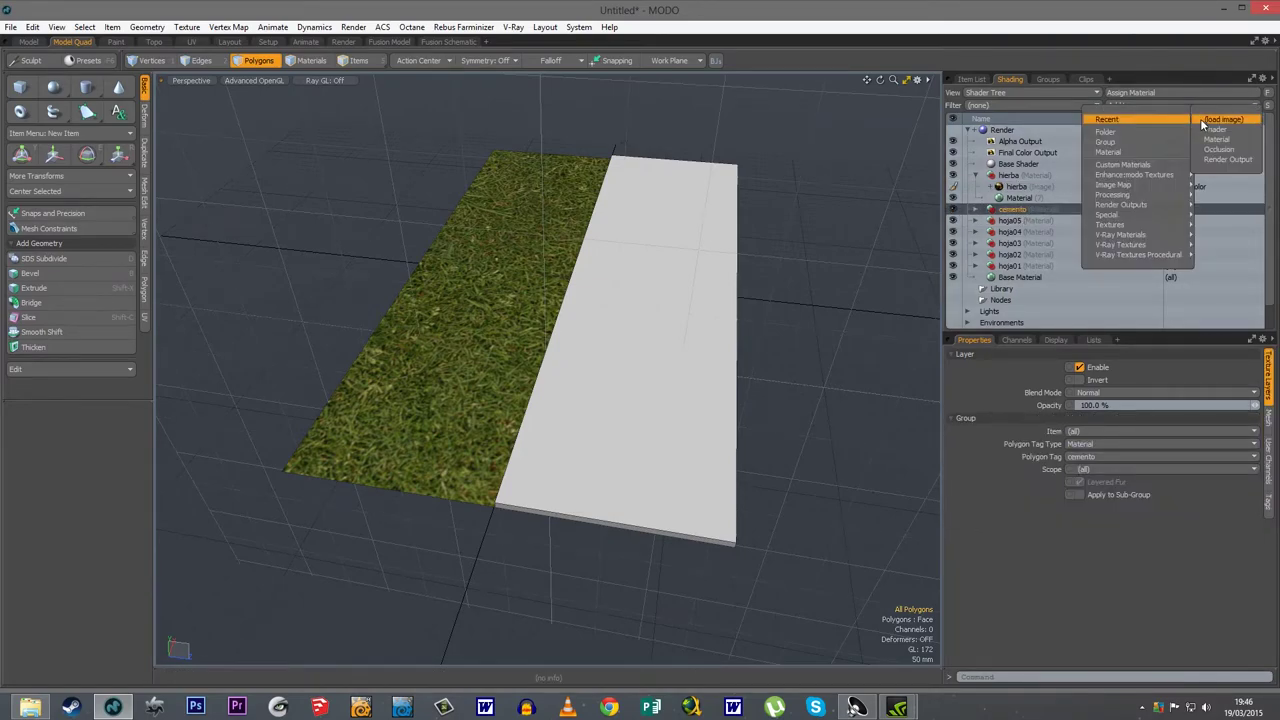
{"action": "left_click", "coordinate": [1222, 124]}
{"action": "double_click", "coordinate": [674, 158]}
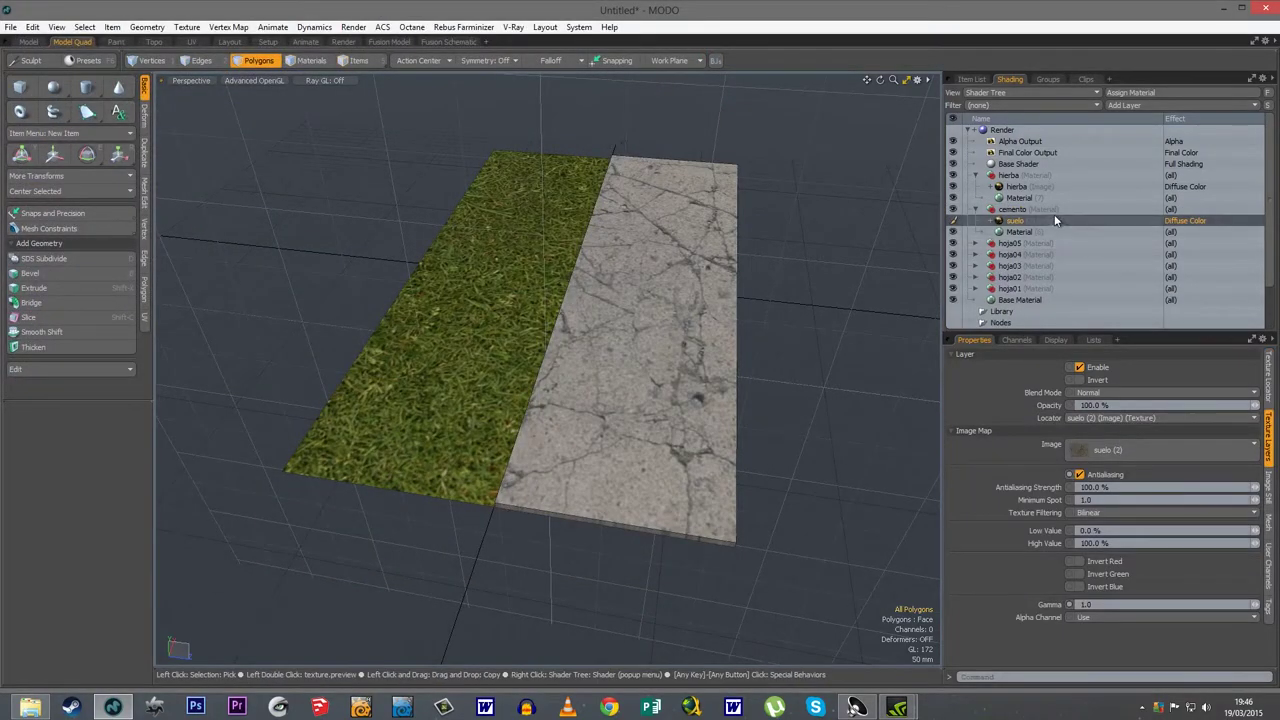
- Add the image suelo_b.jpg as a layer in the cemento material group and set its effect to Bump
{"action": "left_click", "coordinate": [1012, 210]}
{"action": "left_click", "coordinate": [1164, 103]}
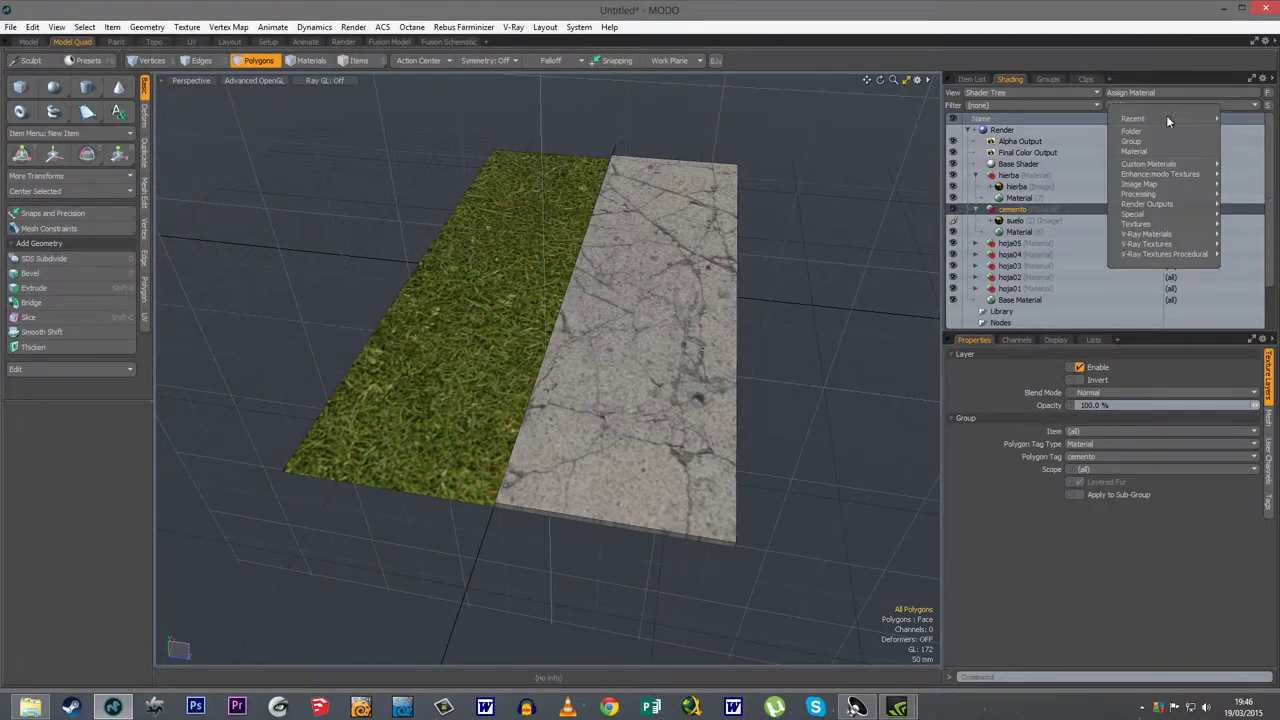
{"action": "left_click", "coordinate": [1106, 122]}
{"action": "left_click", "coordinate": [1145, 105]}
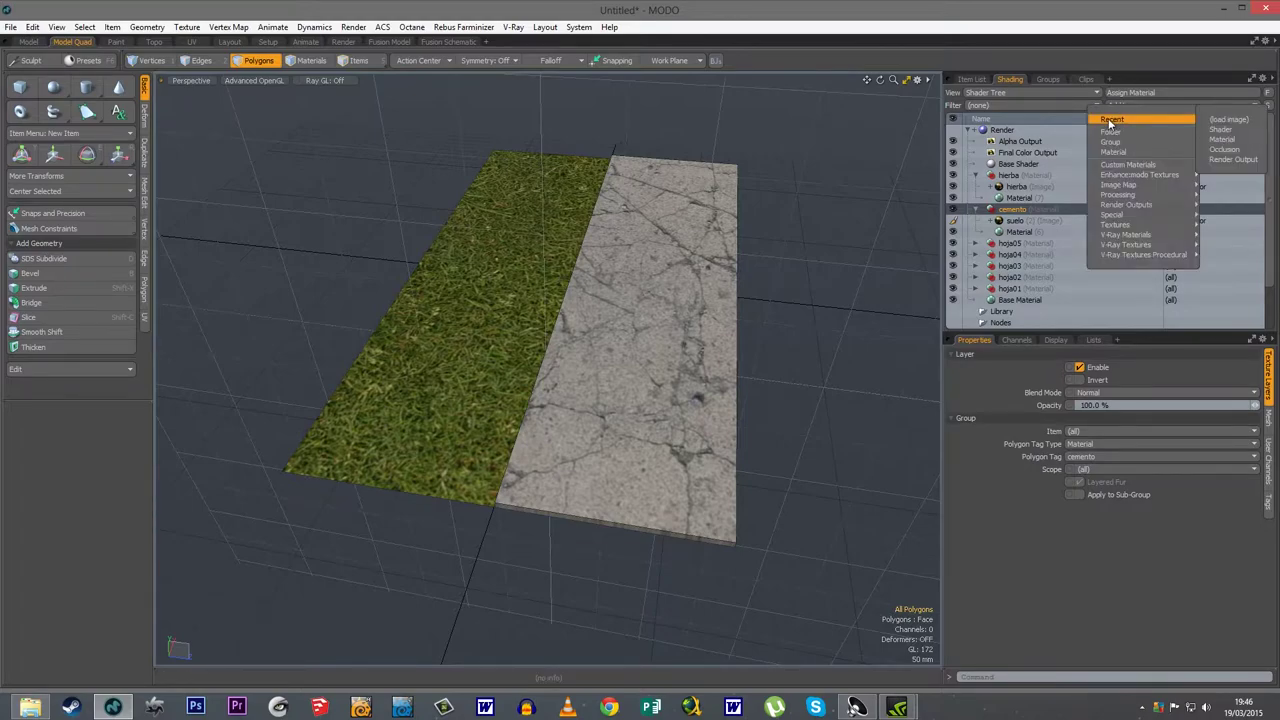
{"action": "left_click", "coordinate": [1227, 120]}
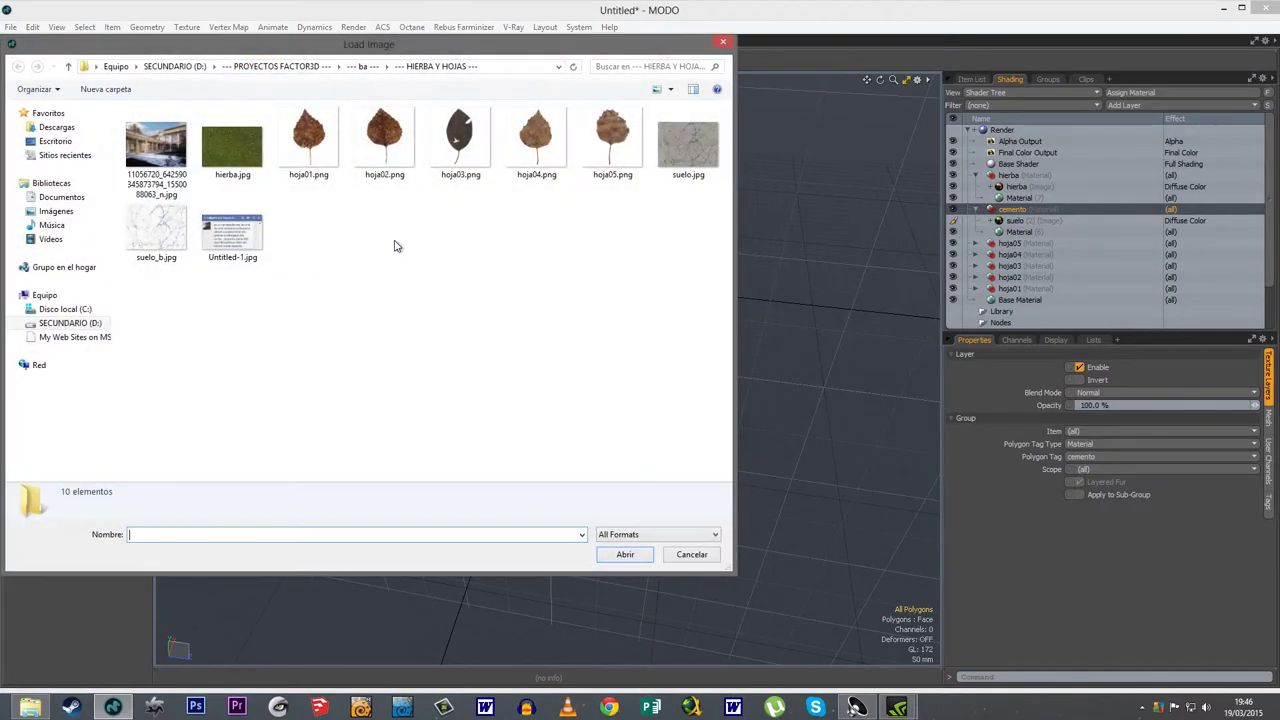
{"action": "left_click", "coordinate": [158, 245]}
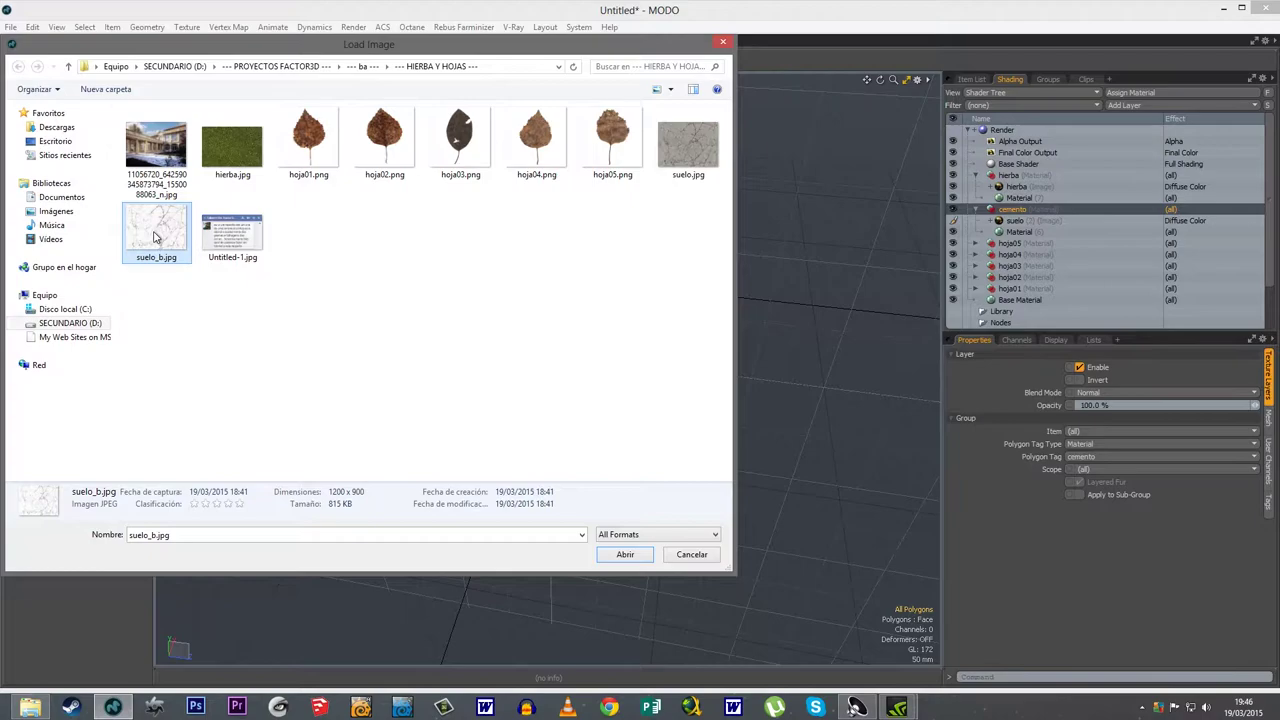
{"action": "double_click", "coordinate": [155, 237]}
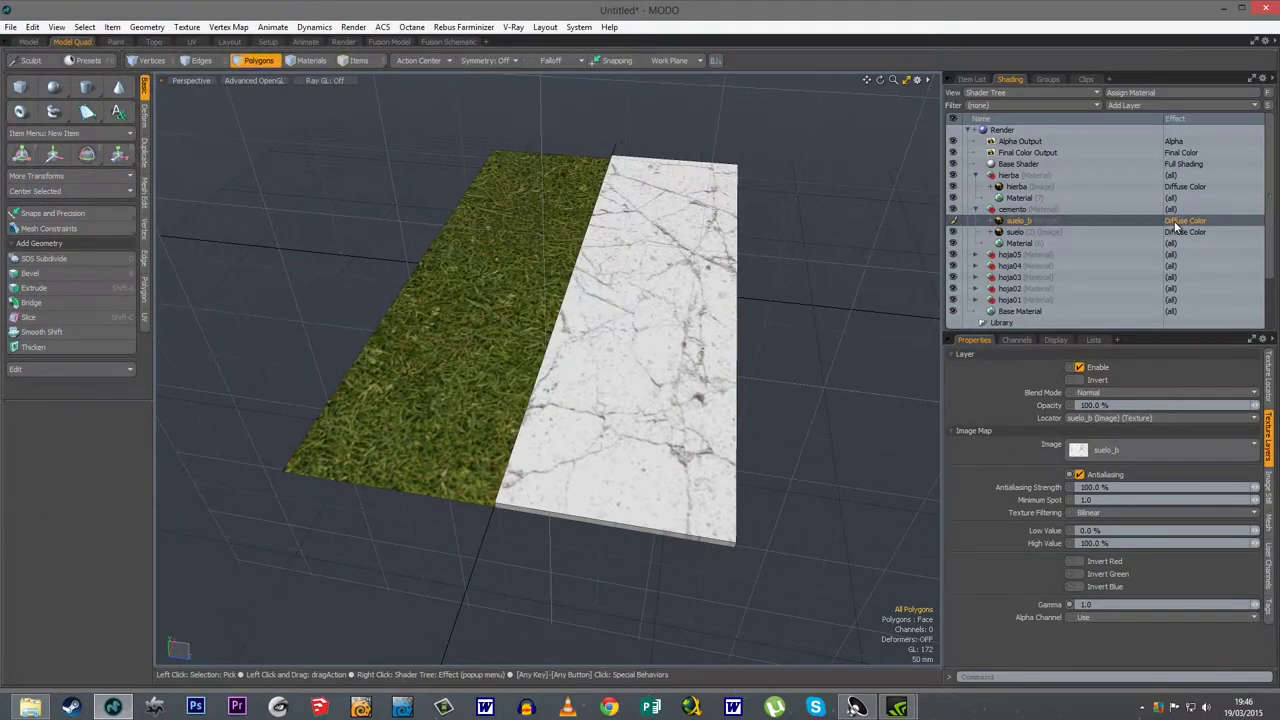
{"action": "left_click", "coordinate": [1175, 222]}
{"action": "left_click", "coordinate": [1100, 232]}
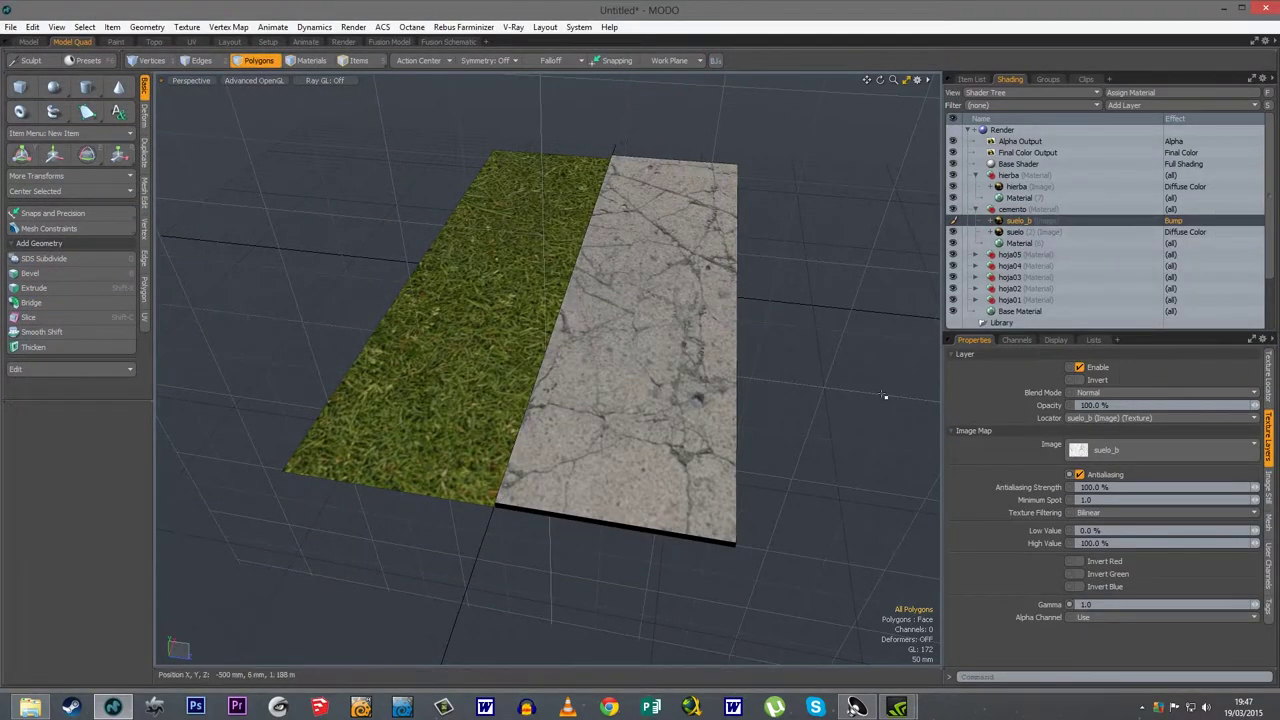
{"action": "left_click_drag", "start_coordinate": [884, 396], "coordinate": [599, 481], "text": "alt"}
{"action": "scroll", "coordinate": [666, 354], "scroll_direction": "up", "scroll_amount": 3}
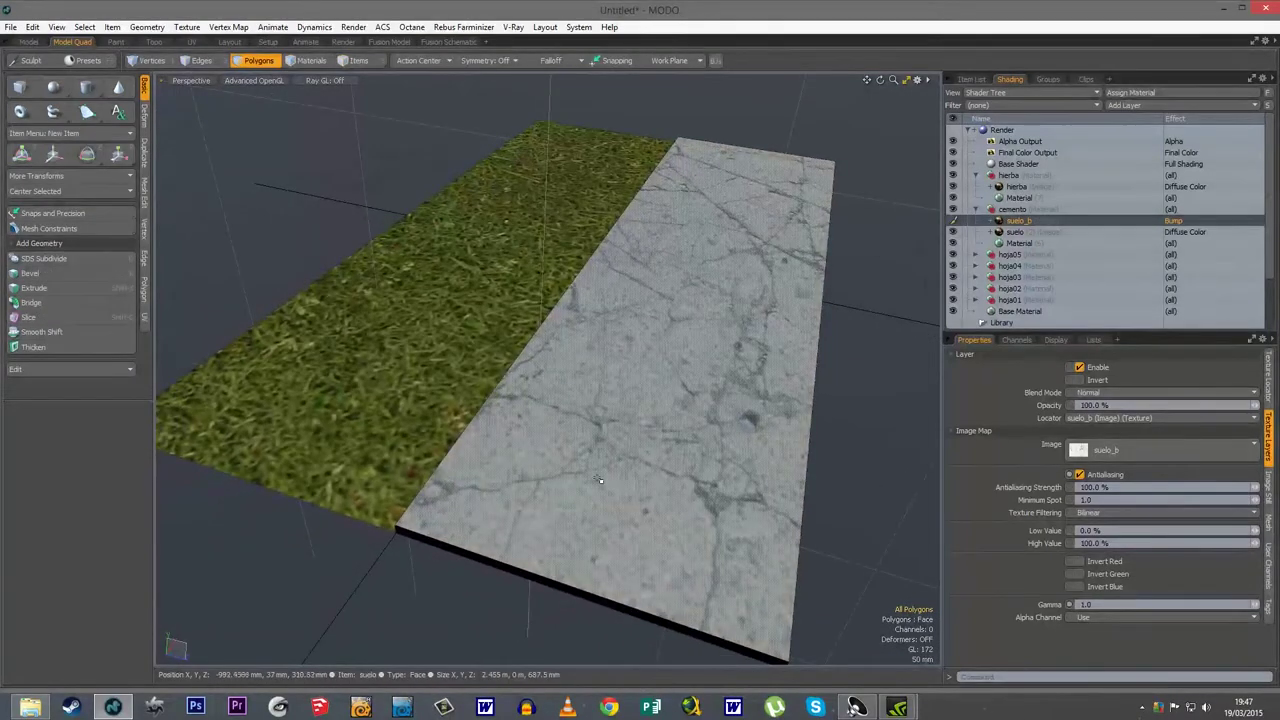
{"action": "left_click_drag", "start_coordinate": [469, 597], "coordinate": [540, 592], "text": "alt"}
{"action": "left_click_drag", "start_coordinate": [490, 400], "coordinate": [436, 545], "text": "alt"}
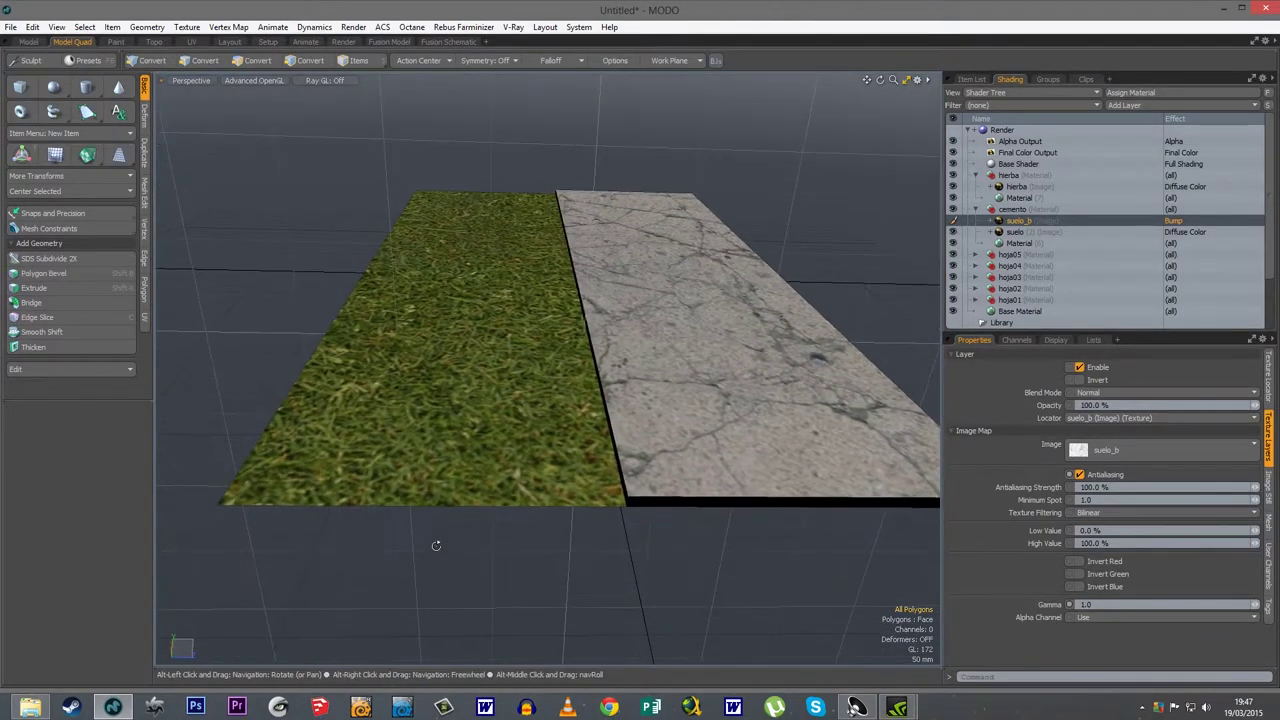
{"action": "key", "text": "3"}
{"action": "left_click", "coordinate": [434, 294]}
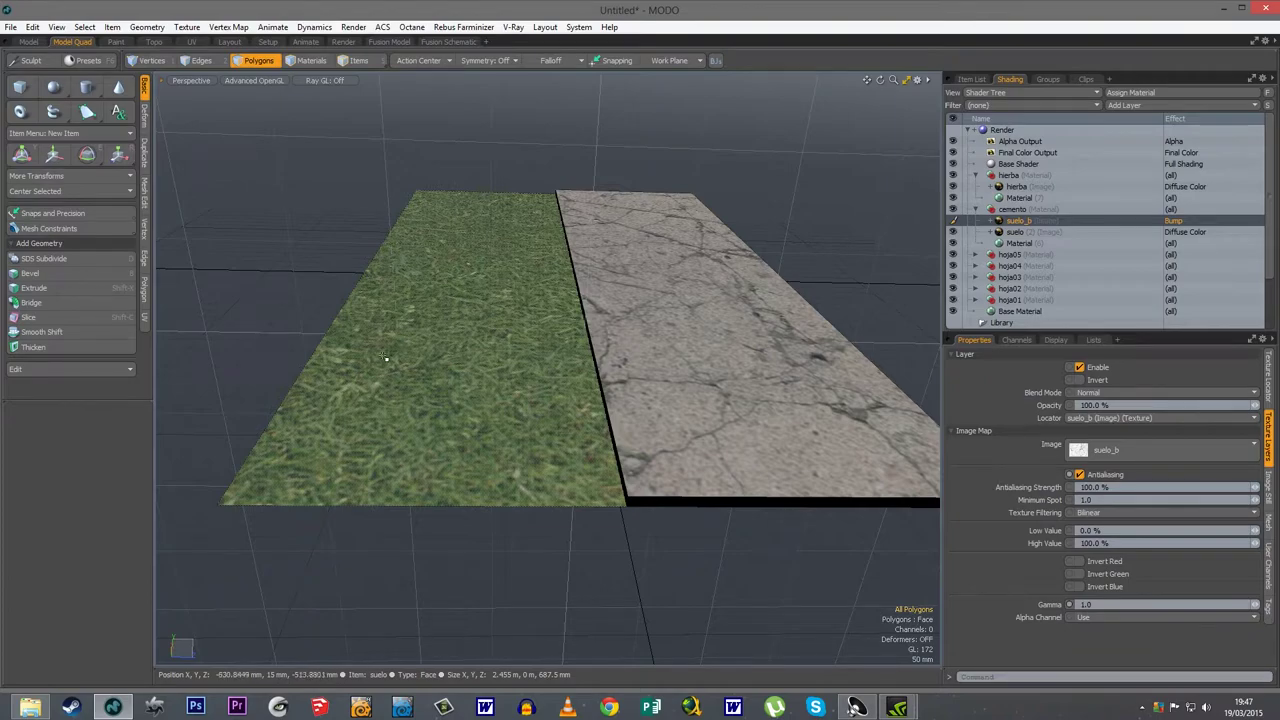
{"action": "left_click", "coordinate": [557, 596]}
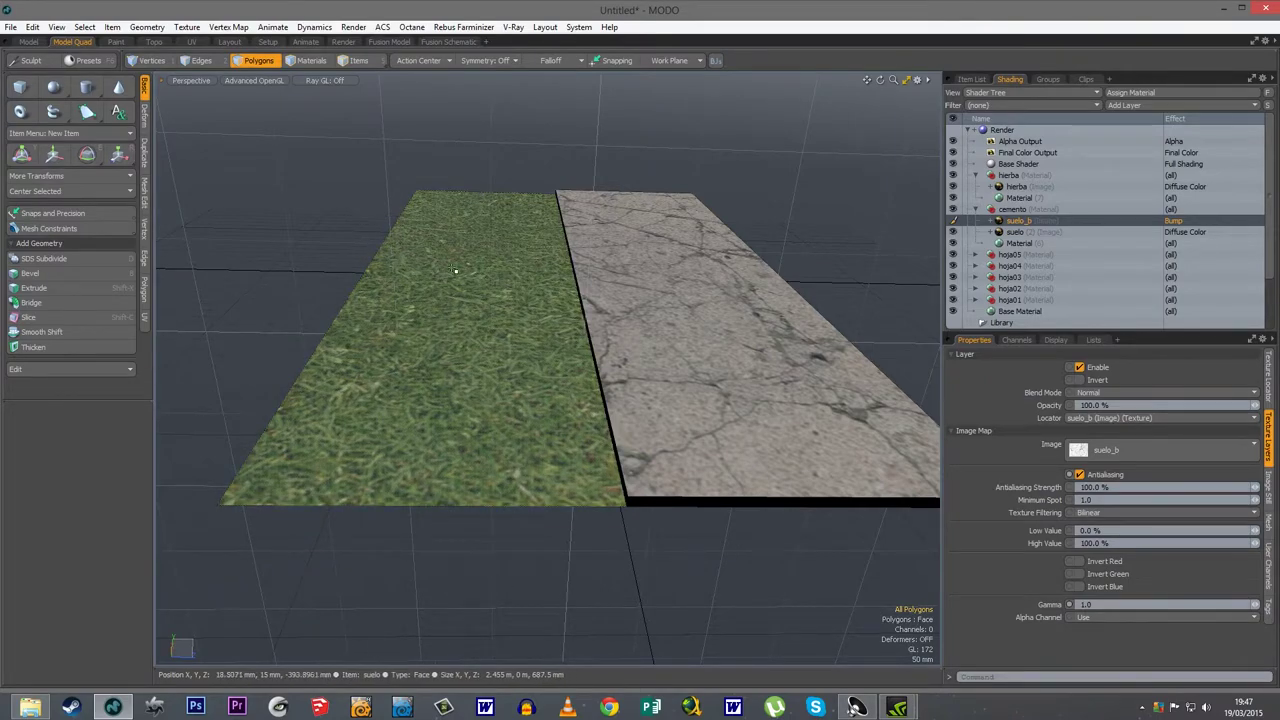
{"action": "left_click_drag", "start_coordinate": [671, 531], "coordinate": [500, 480], "text": "alt"}
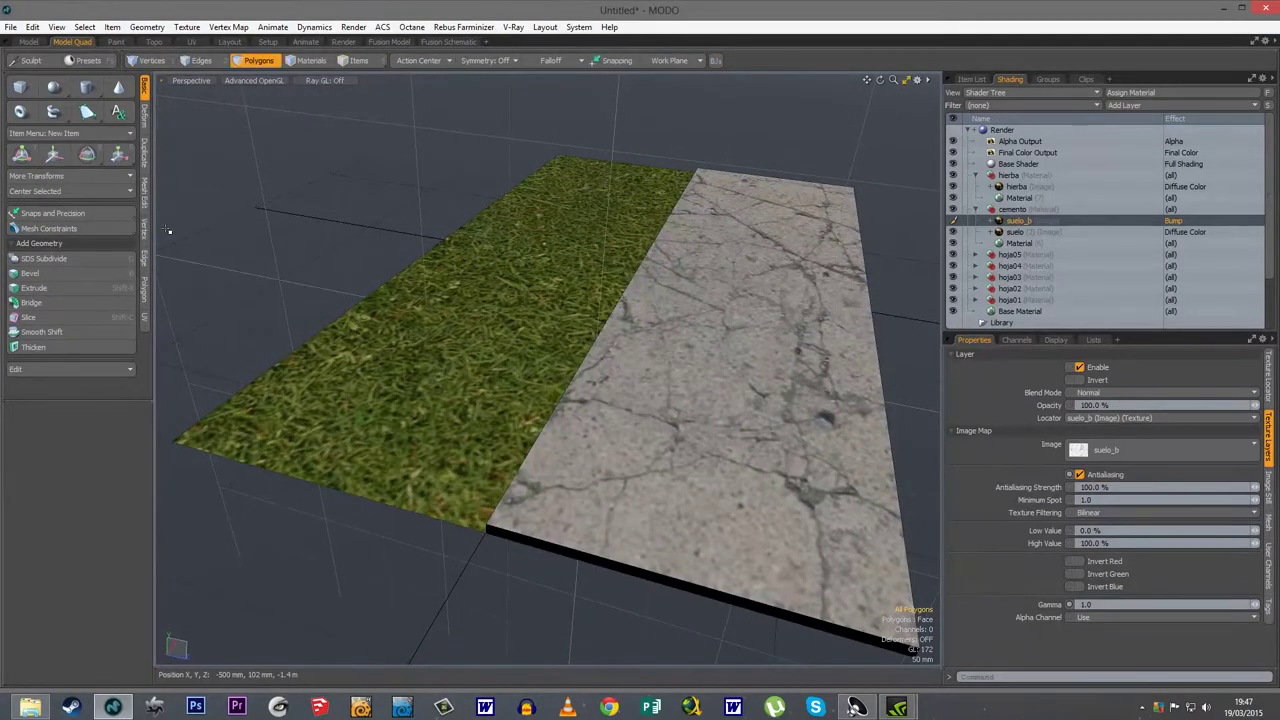
- Open the preset browser and show the Grass presets among the Fur materials of the Assets library
{"action": "left_click", "coordinate": [88, 60]}
{"action": "left_click_drag", "start_coordinate": [319, 374], "coordinate": [280, 115]}
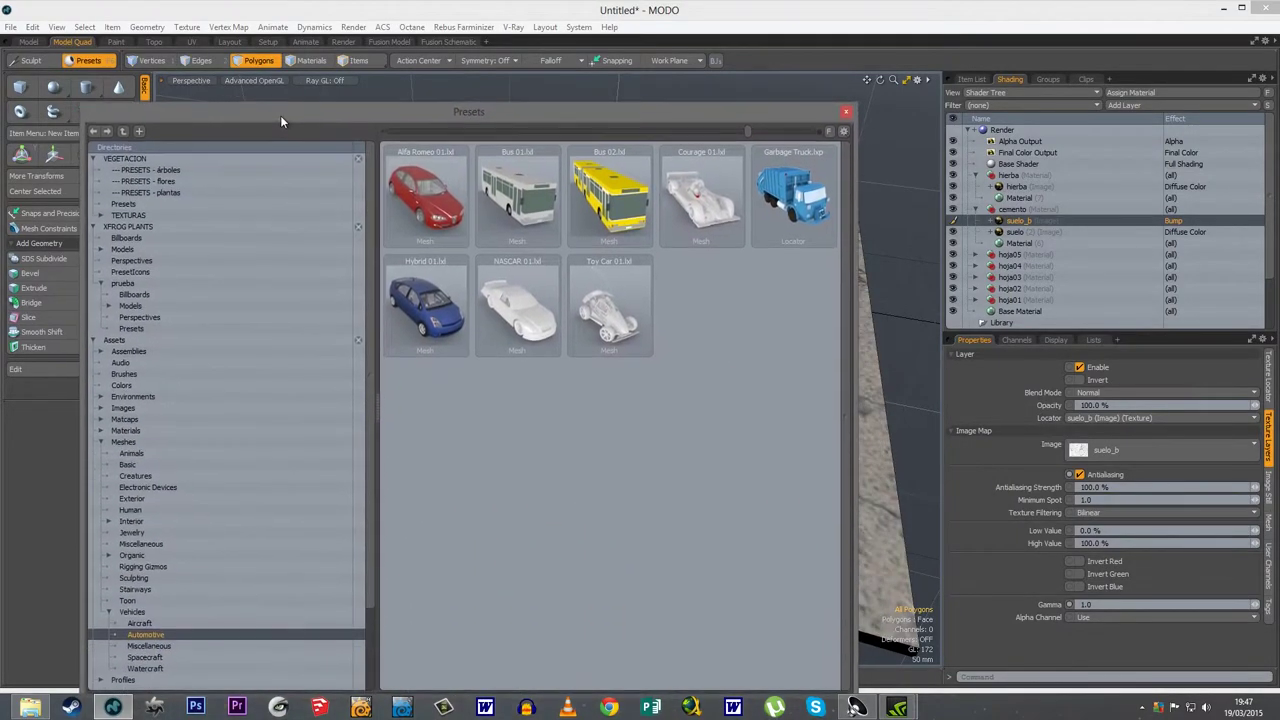
{"action": "left_click", "coordinate": [104, 442]}
{"action": "left_click", "coordinate": [101, 432]}
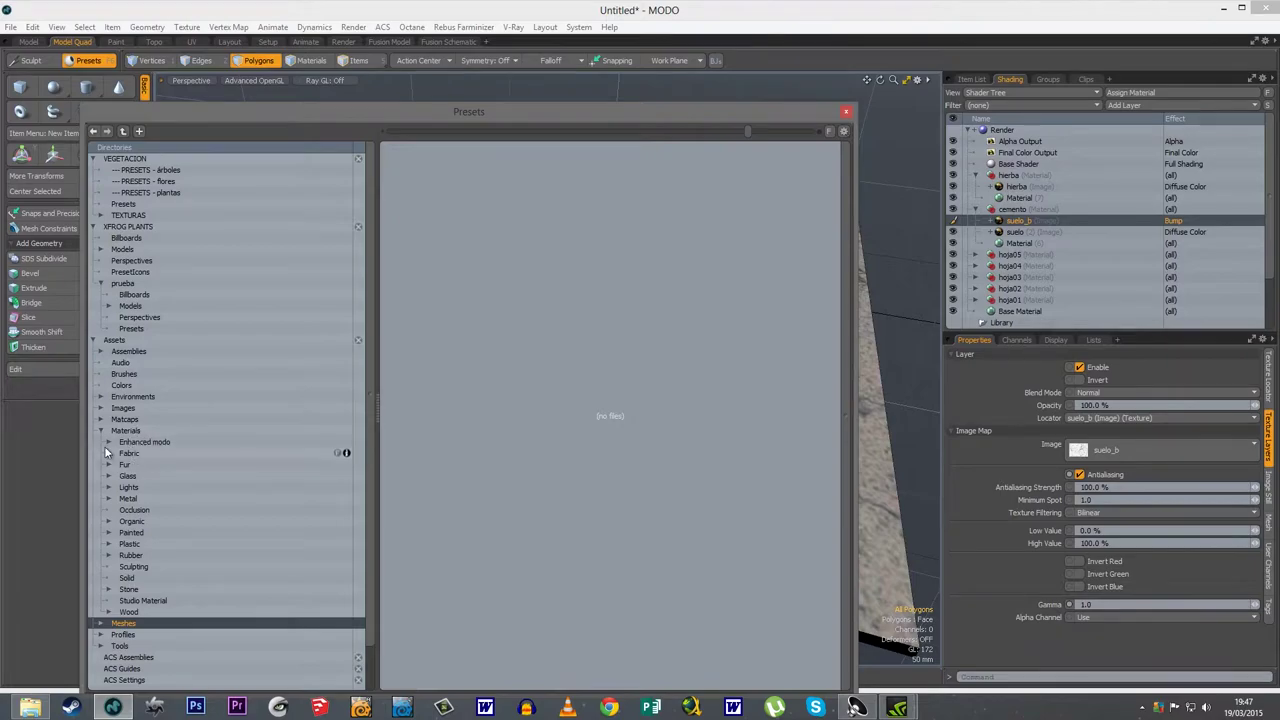
{"action": "left_click", "coordinate": [120, 432]}
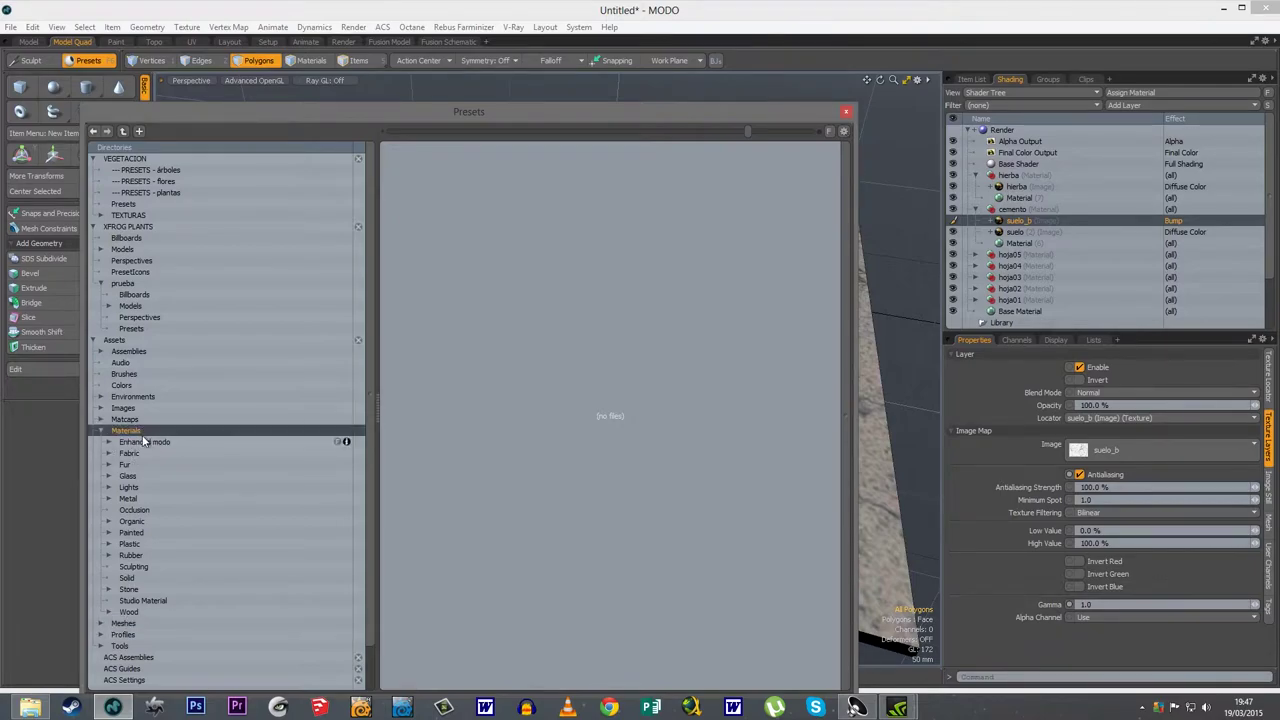
{"action": "left_click", "coordinate": [108, 464]}
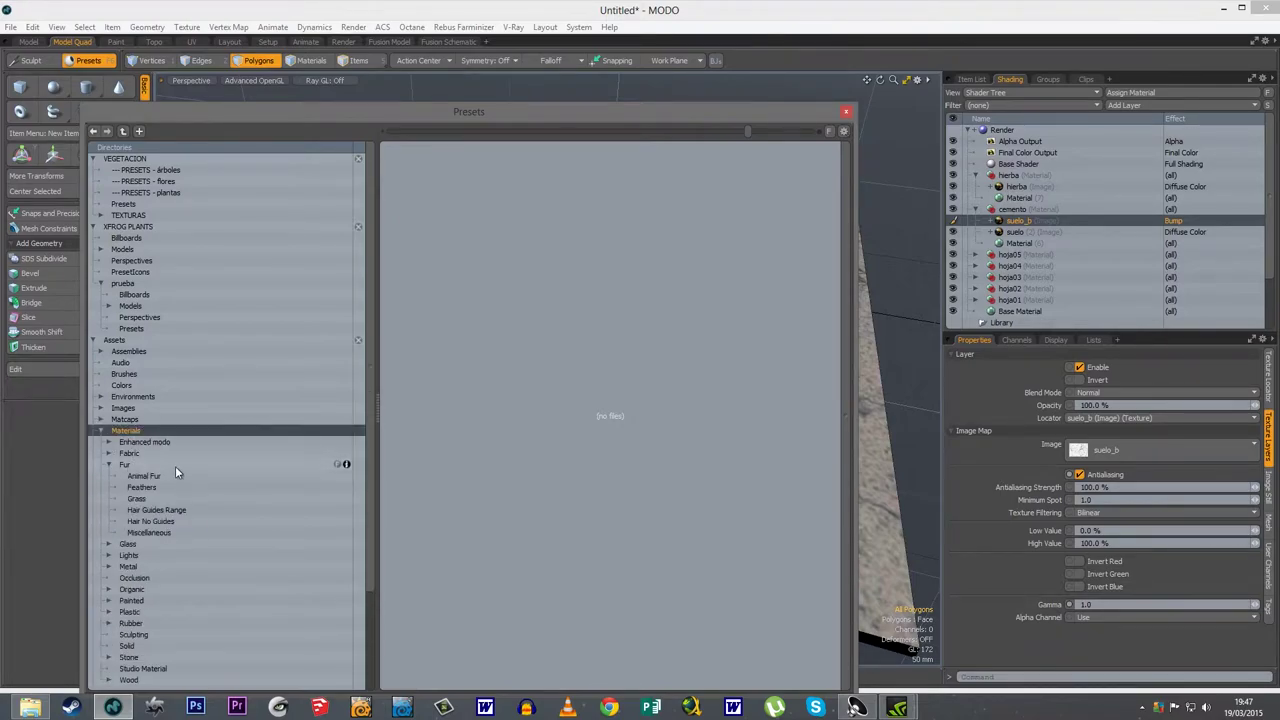
{"action": "scroll", "coordinate": [175, 466], "scroll_direction": "down", "scroll_amount": 3}
{"action": "left_click", "coordinate": [137, 396]}
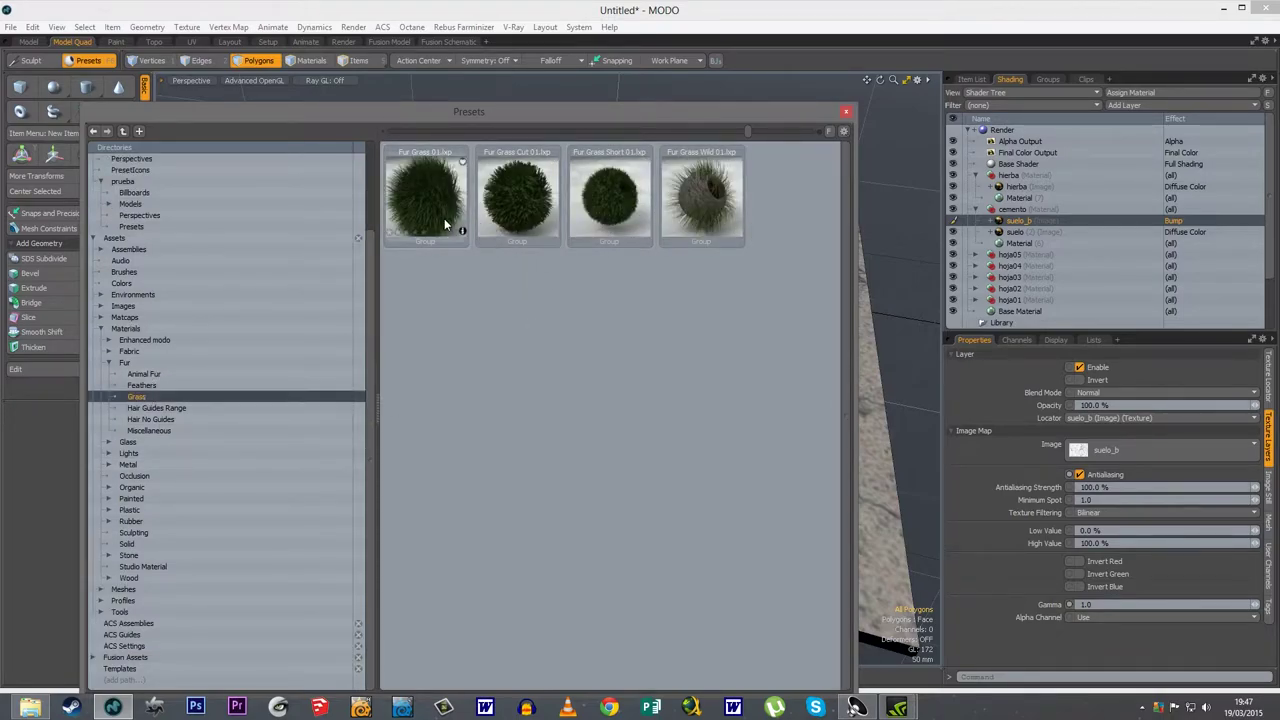
- Apply the Fur Grass 01 preset to the grass half of the ground, accept automatic fur sizing, and close the preset browser
{"action": "left_click_drag", "start_coordinate": [605, 112], "coordinate": [588, 364]}
{"action": "left_click", "coordinate": [418, 456]}
{"action": "left_click_drag", "start_coordinate": [422, 457], "coordinate": [547, 284]}
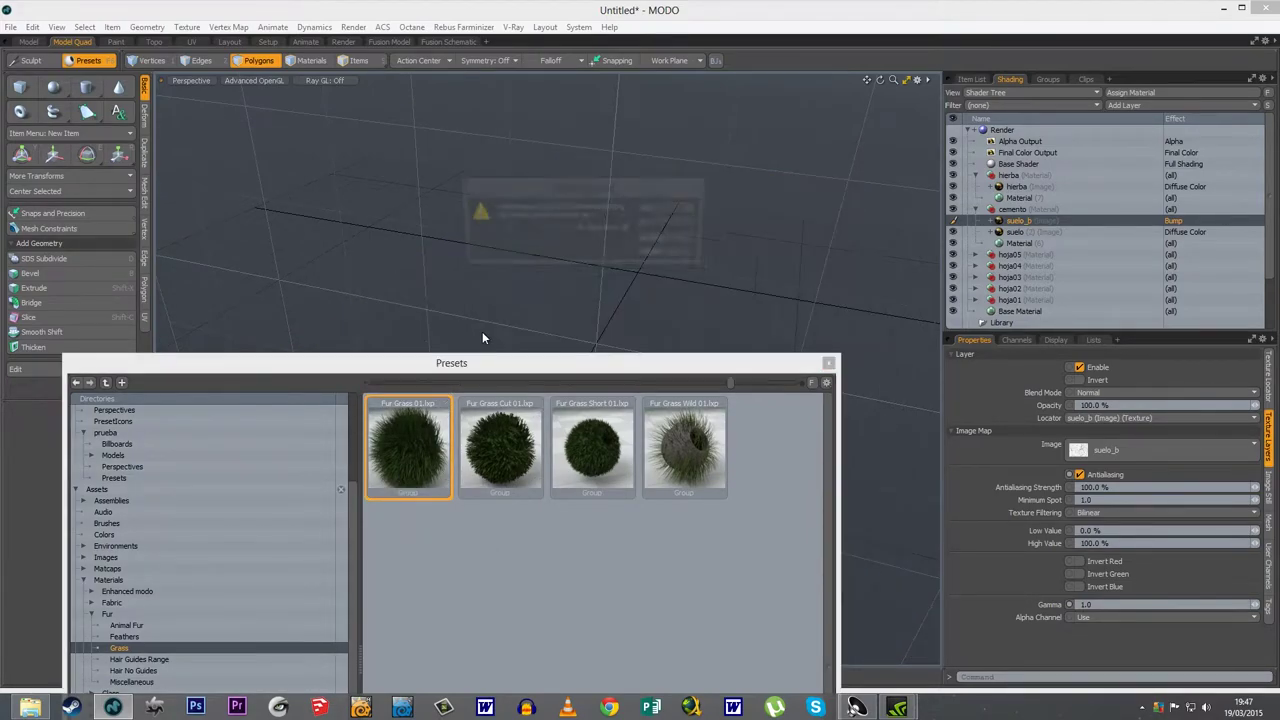
{"action": "left_click", "coordinate": [655, 241]}
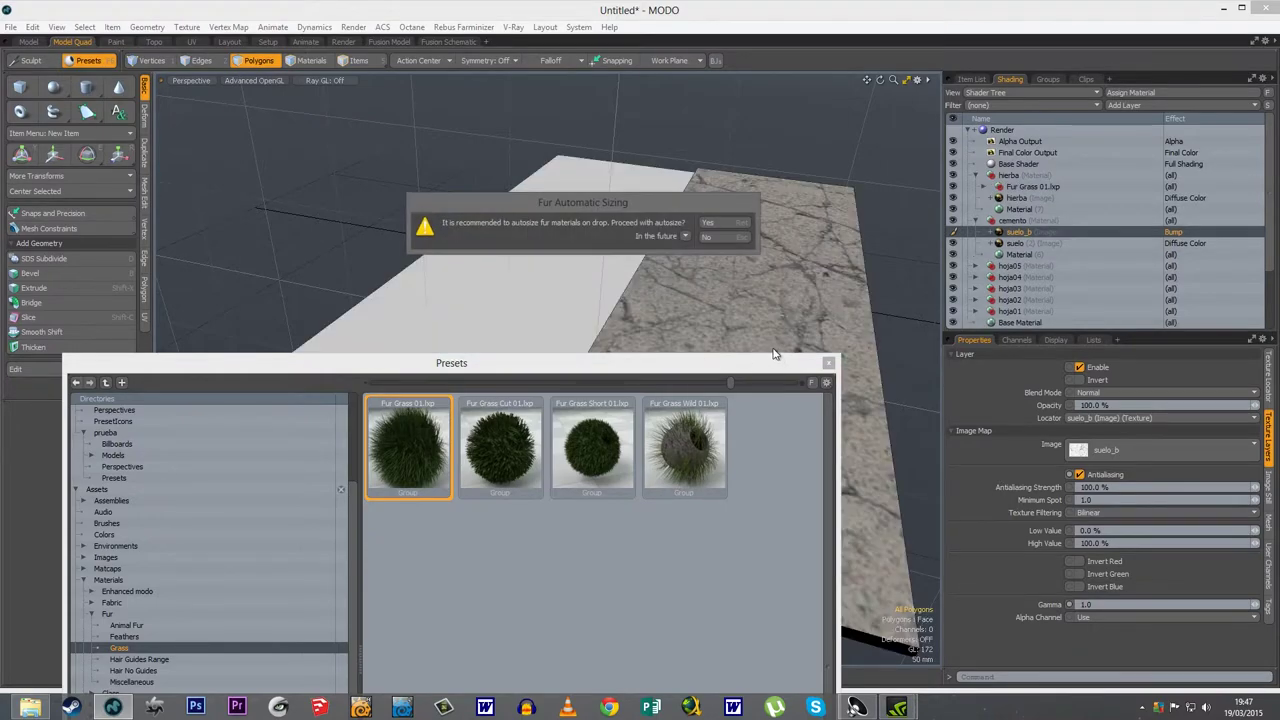
{"action": "left_click", "coordinate": [717, 223]}
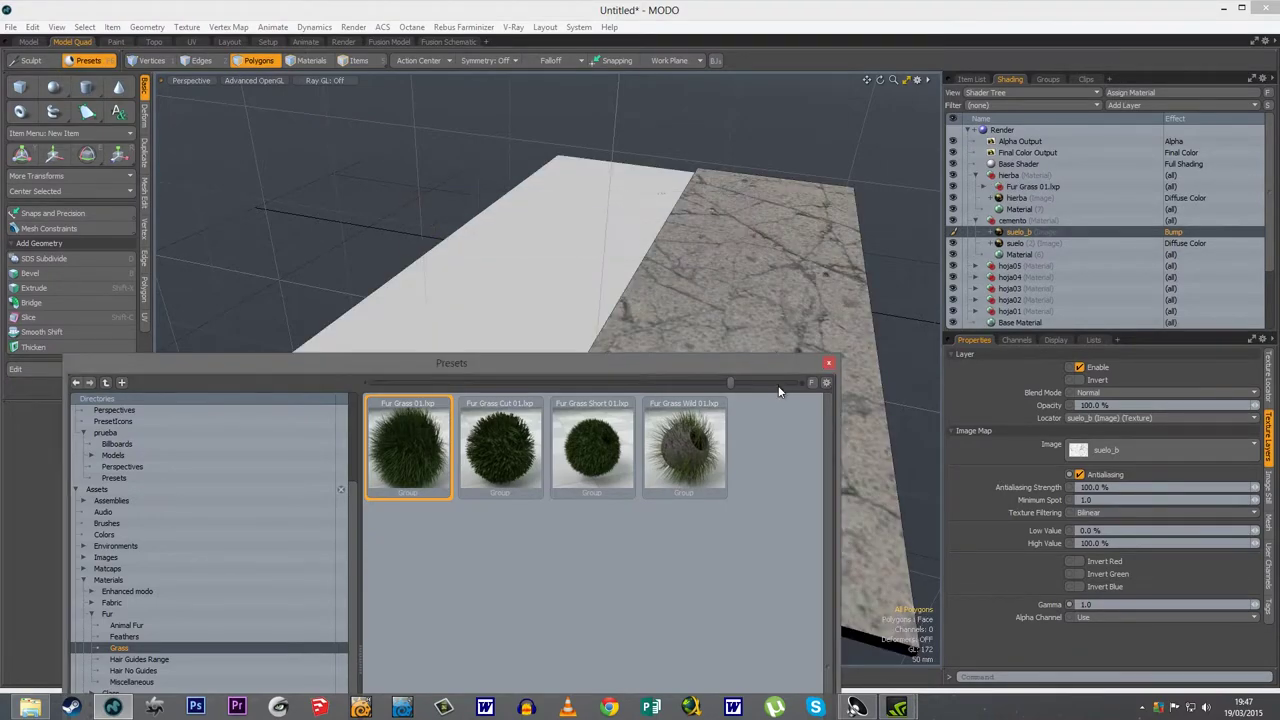
{"action": "left_click", "coordinate": [830, 364]}
- Switch the viewport to the render camera and frame the grass and cement areas from an elevated angle
{"action": "key", "text": "0"}
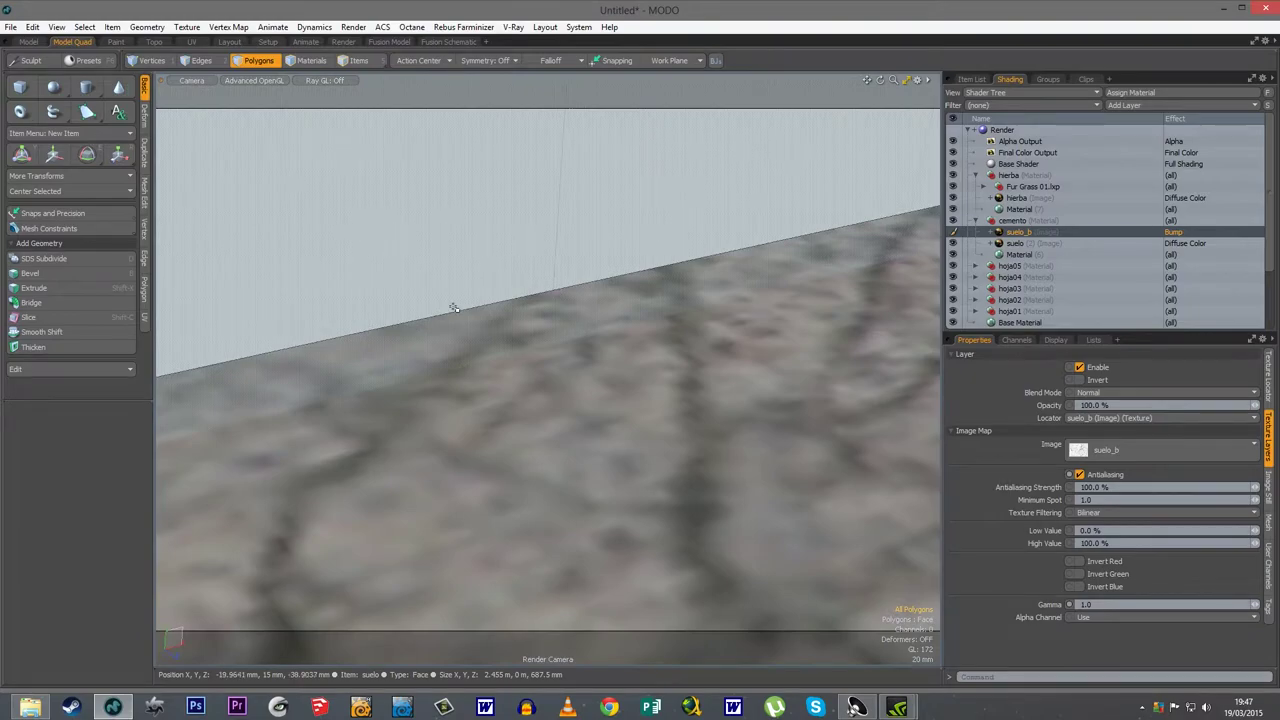
{"action": "scroll", "coordinate": [454, 307], "scroll_direction": "down", "scroll_amount": 10}
{"action": "left_click_drag", "start_coordinate": [454, 308], "coordinate": [409, 274], "text": "alt"}
{"action": "scroll", "coordinate": [417, 377], "scroll_direction": "down", "scroll_amount": 3}
{"action": "left_click_drag", "start_coordinate": [417, 377], "coordinate": [330, 147], "text": "alt"}
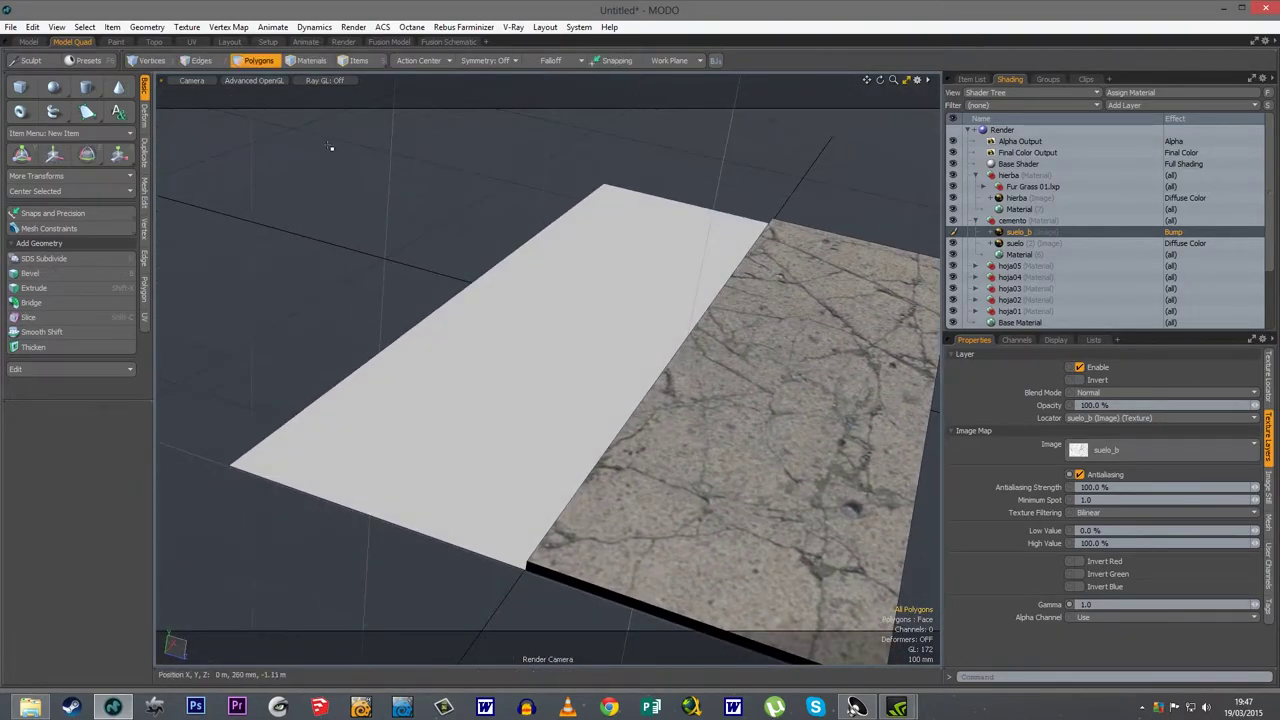
- Run a preview render to examine the fur grass beside the cement, and close the preview
{"action": "left_click", "coordinate": [353, 27]}
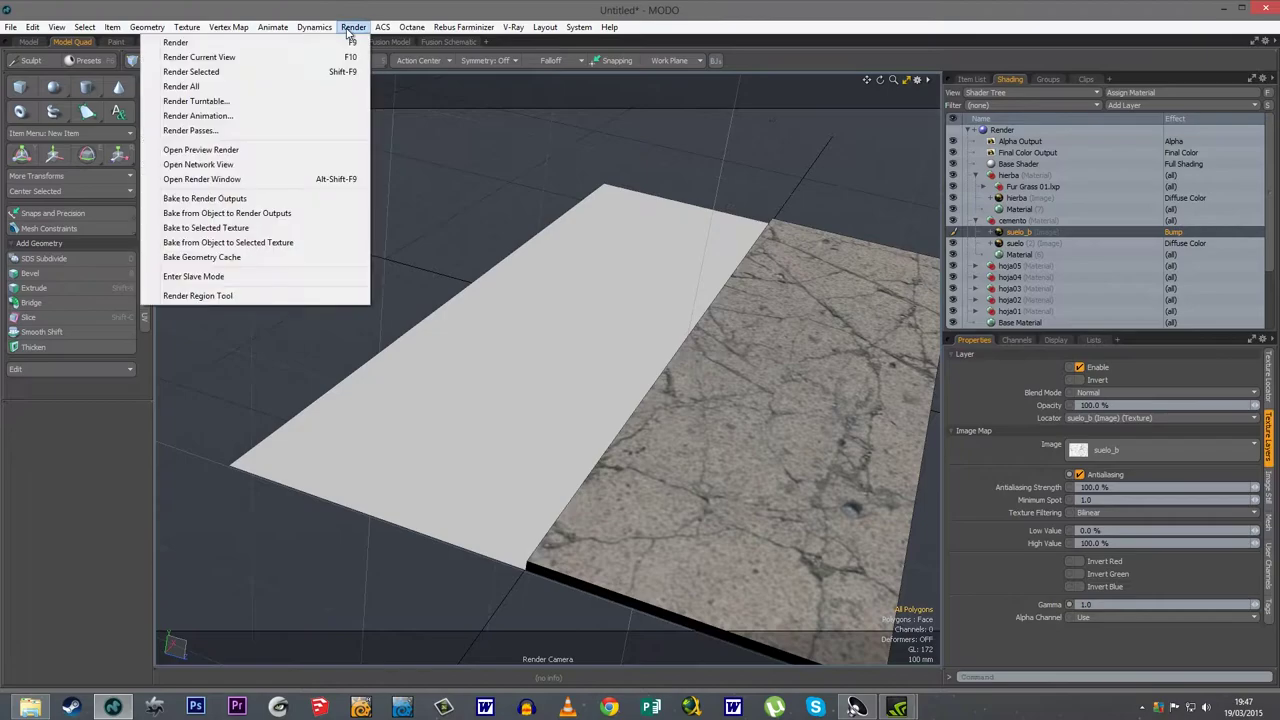
{"action": "left_click", "coordinate": [253, 150]}
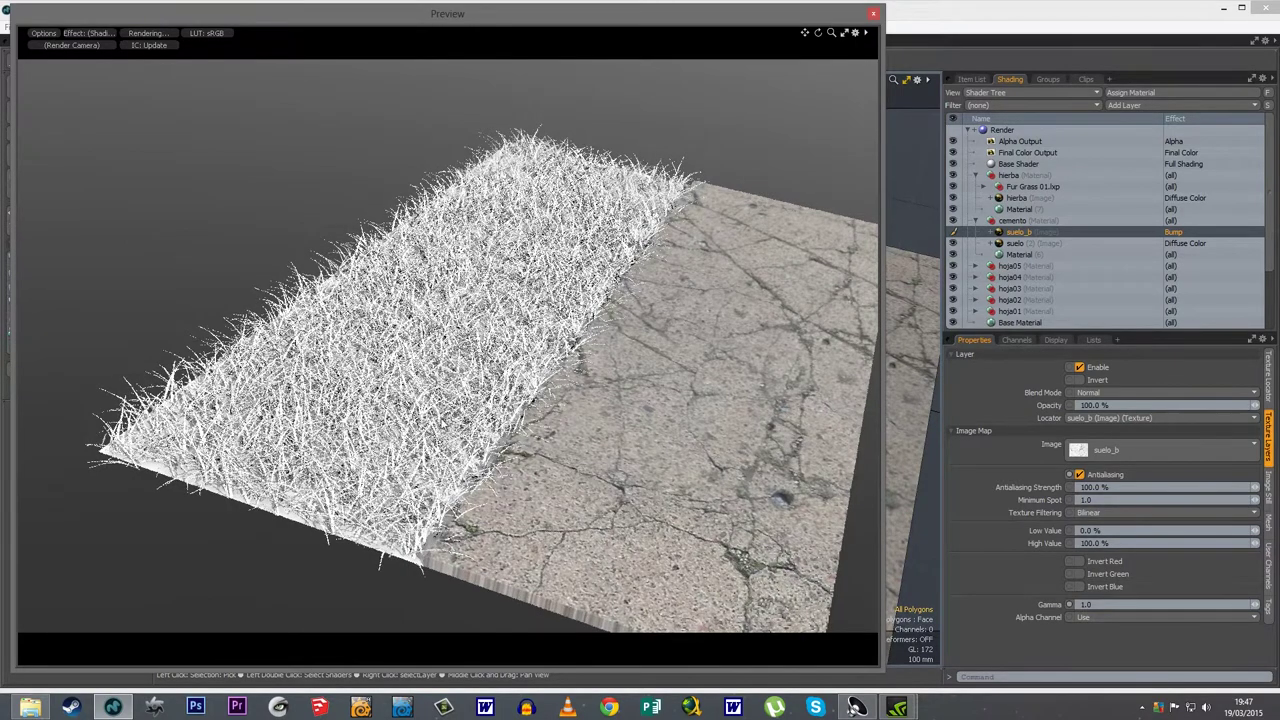
{"action": "left_click_drag", "start_coordinate": [687, 15], "coordinate": [450, 80]}
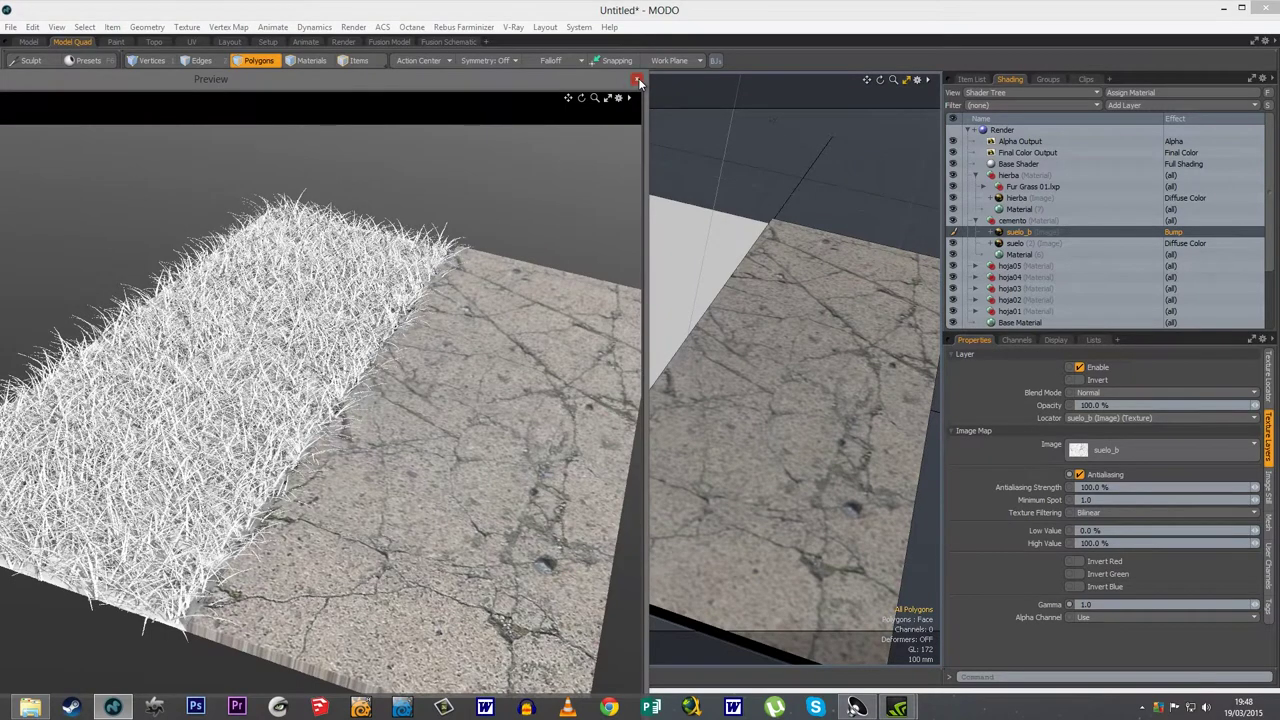
{"action": "left_click", "coordinate": [638, 80]}
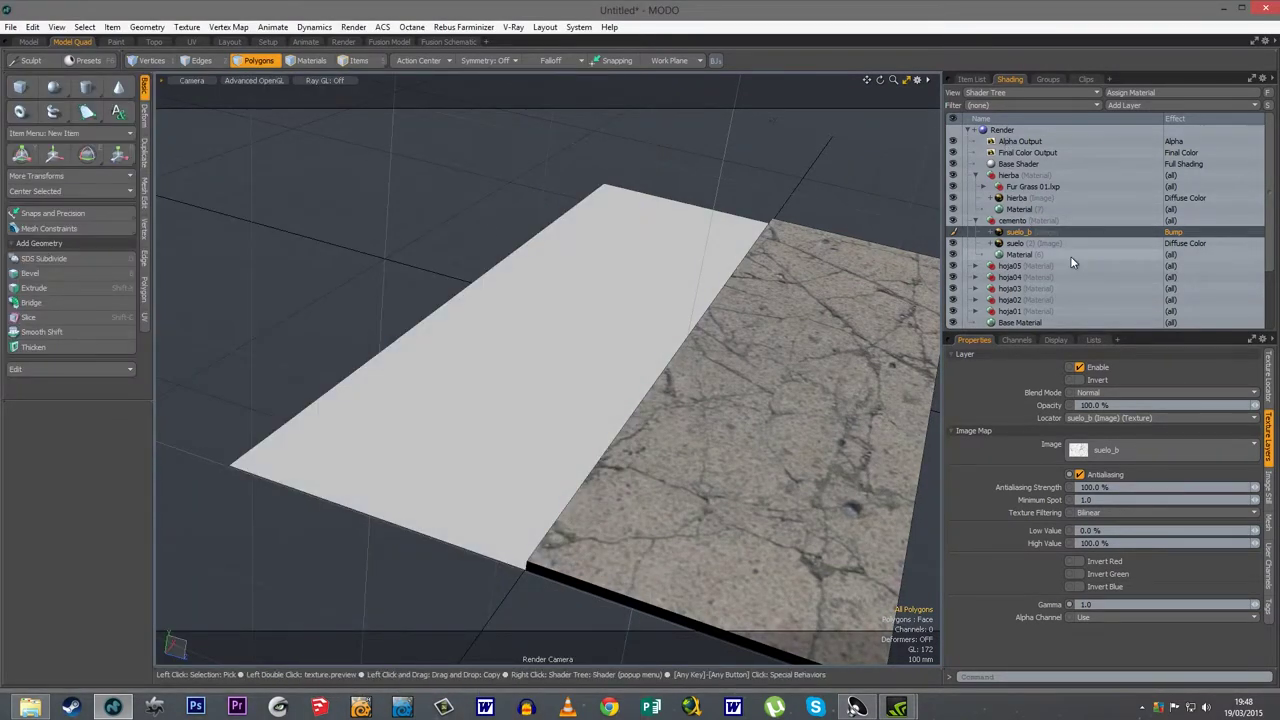
- Delete the two empty image layers from the Fur Grass 01 group and move the hierba image layer into it, above the fur material
{"action": "left_click", "coordinate": [977, 222]}
{"action": "left_click", "coordinate": [1027, 175]}
{"action": "left_click", "coordinate": [1022, 187]}
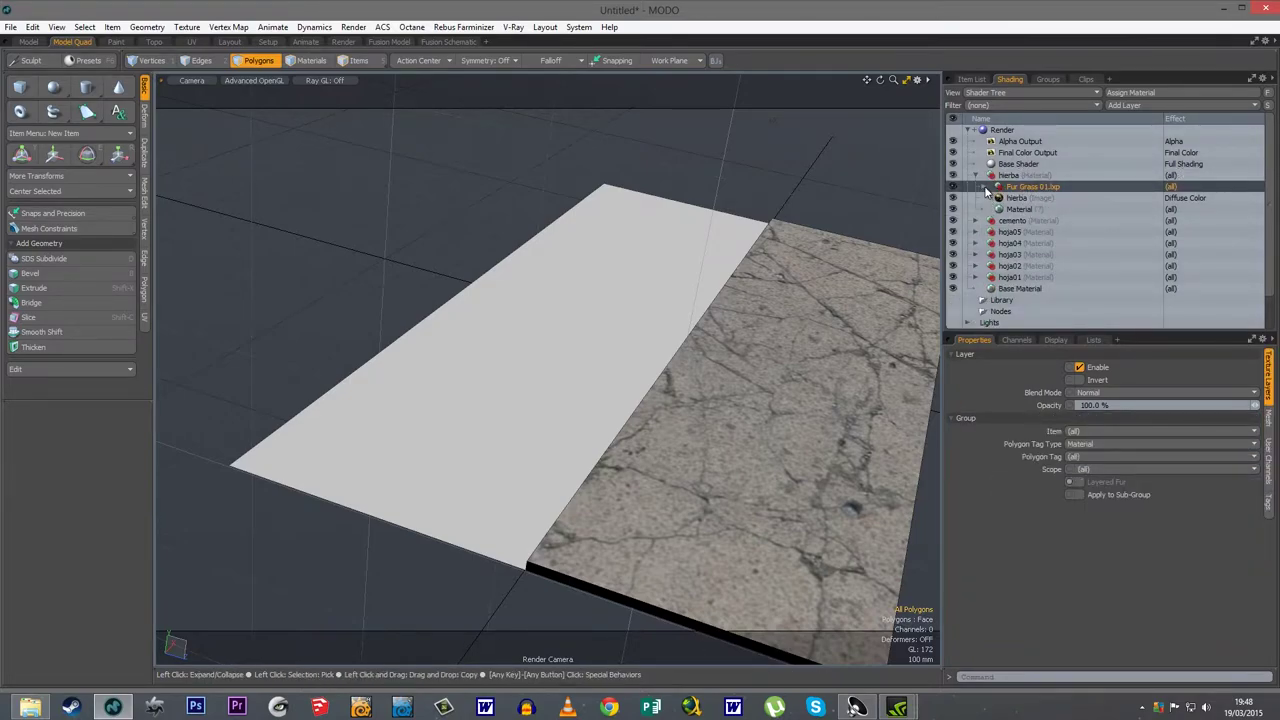
{"action": "left_click", "coordinate": [986, 187]}
{"action": "left_click", "coordinate": [1039, 208]}
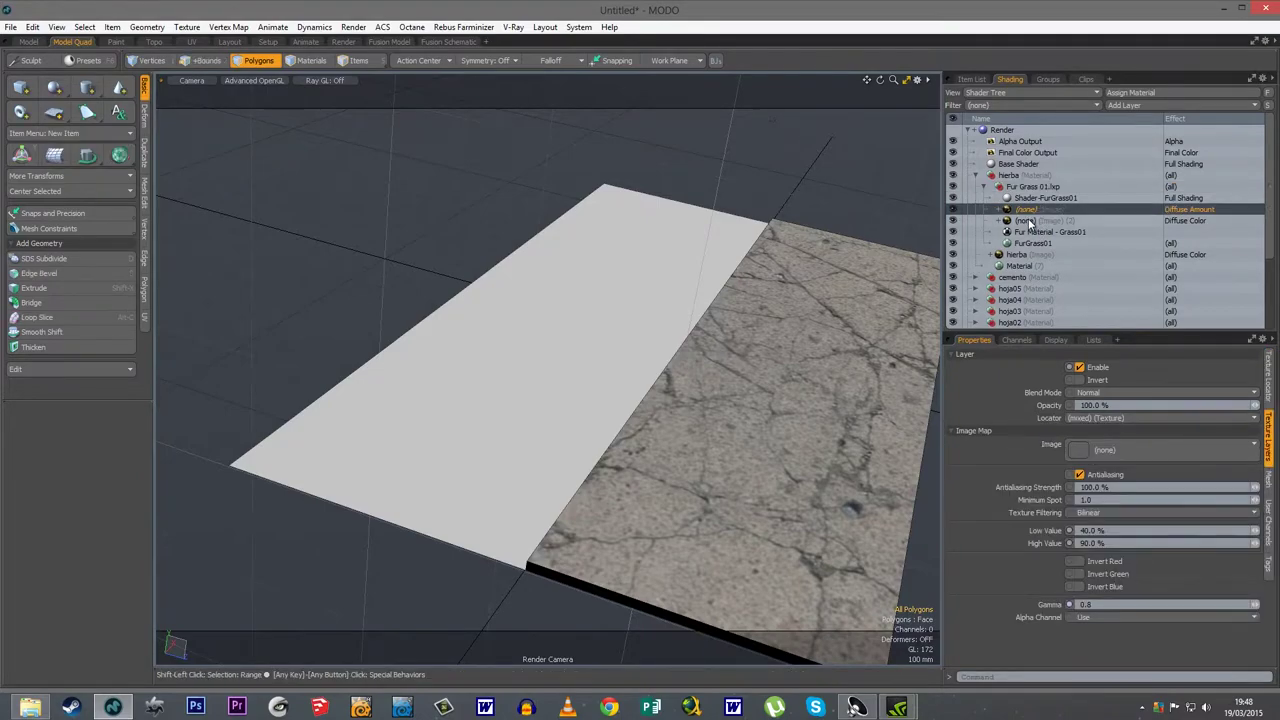
{"action": "left_click", "coordinate": [1050, 220], "text": "shift"}
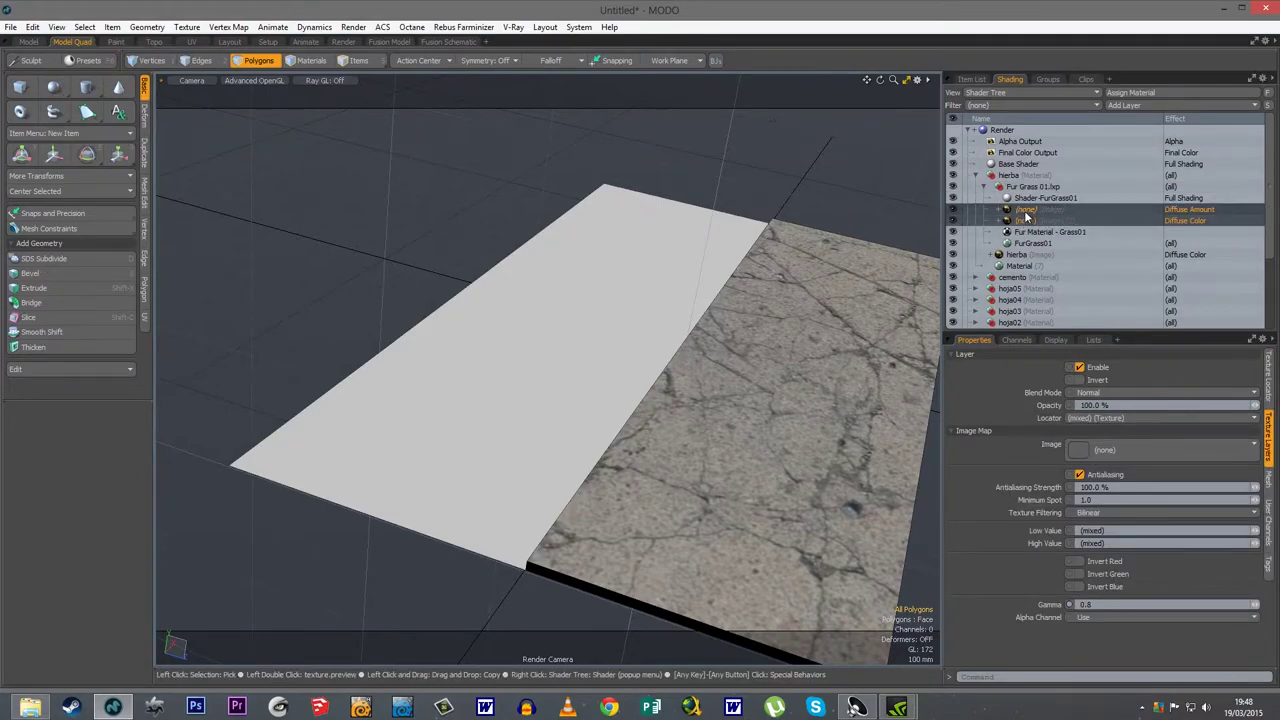
{"action": "right_click", "coordinate": [1025, 214]}
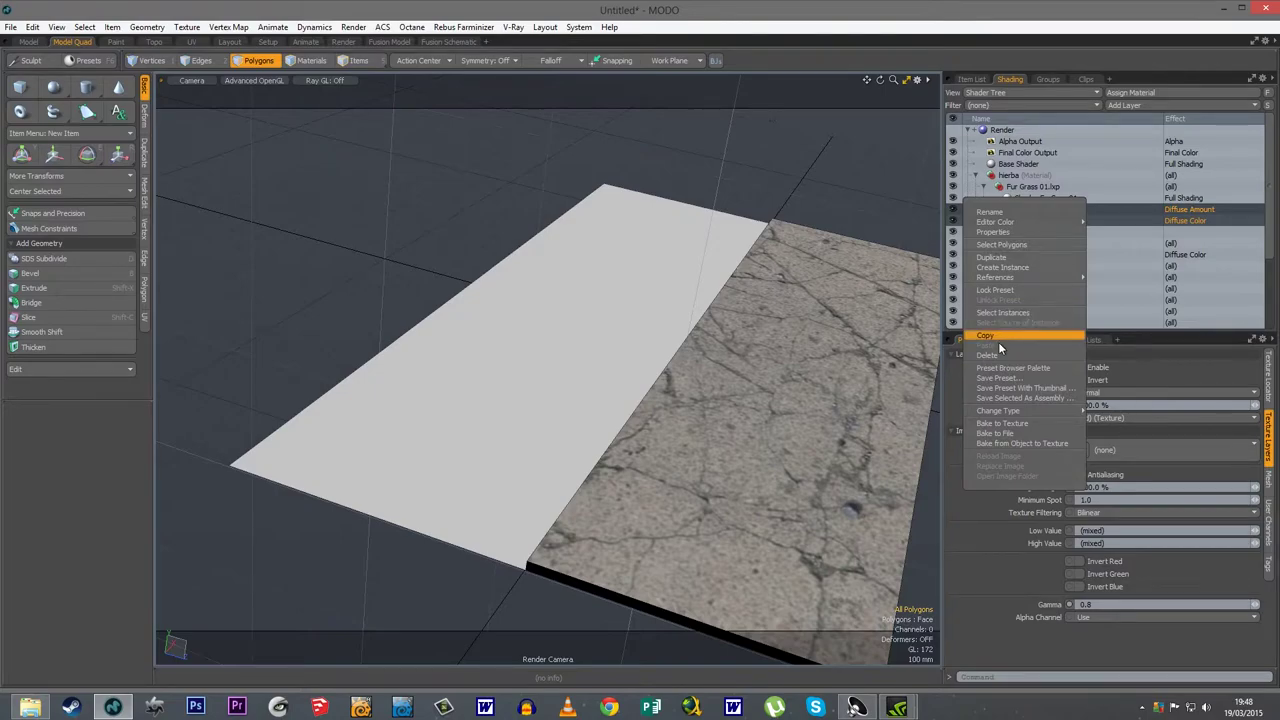
{"action": "left_click", "coordinate": [990, 355]}
{"action": "left_click", "coordinate": [1014, 233]}
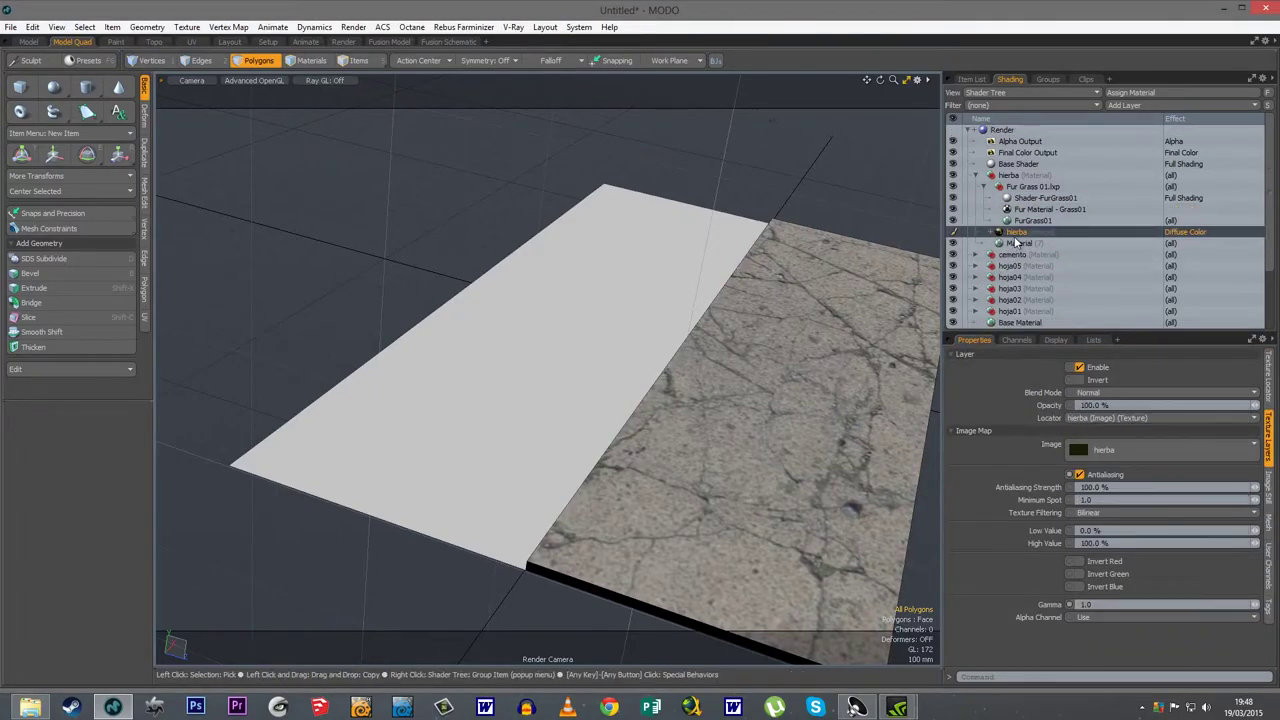
{"action": "left_click_drag", "start_coordinate": [1014, 238], "coordinate": [1014, 210]}
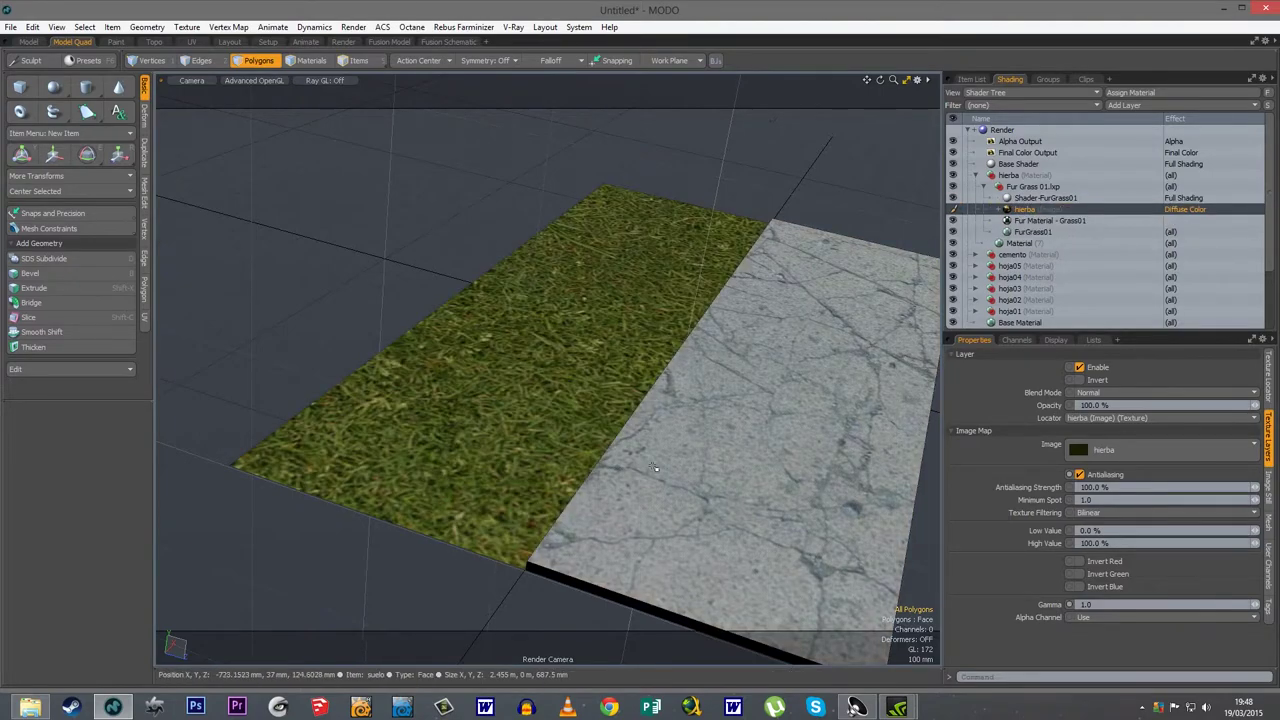
- Run another preview render to examine the fur grass with the hierba texture, and return to the perspective view
{"action": "left_click", "coordinate": [352, 28]}
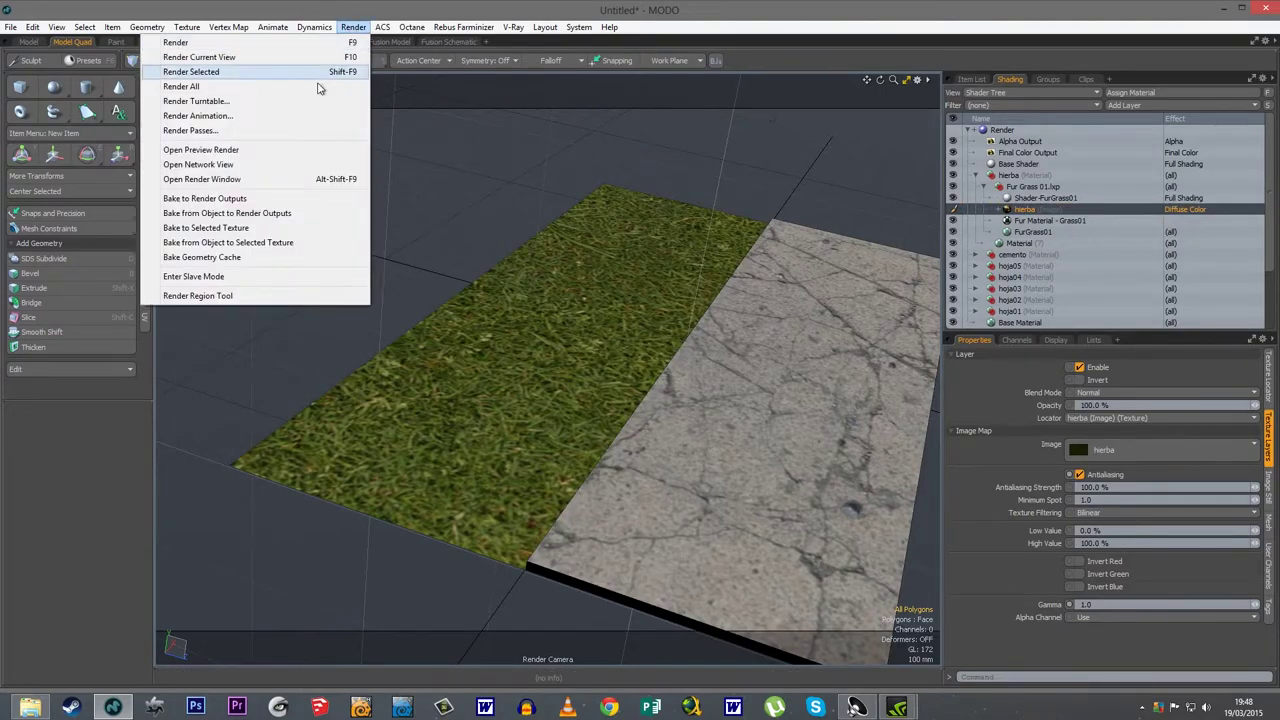
{"action": "left_click", "coordinate": [201, 150]}
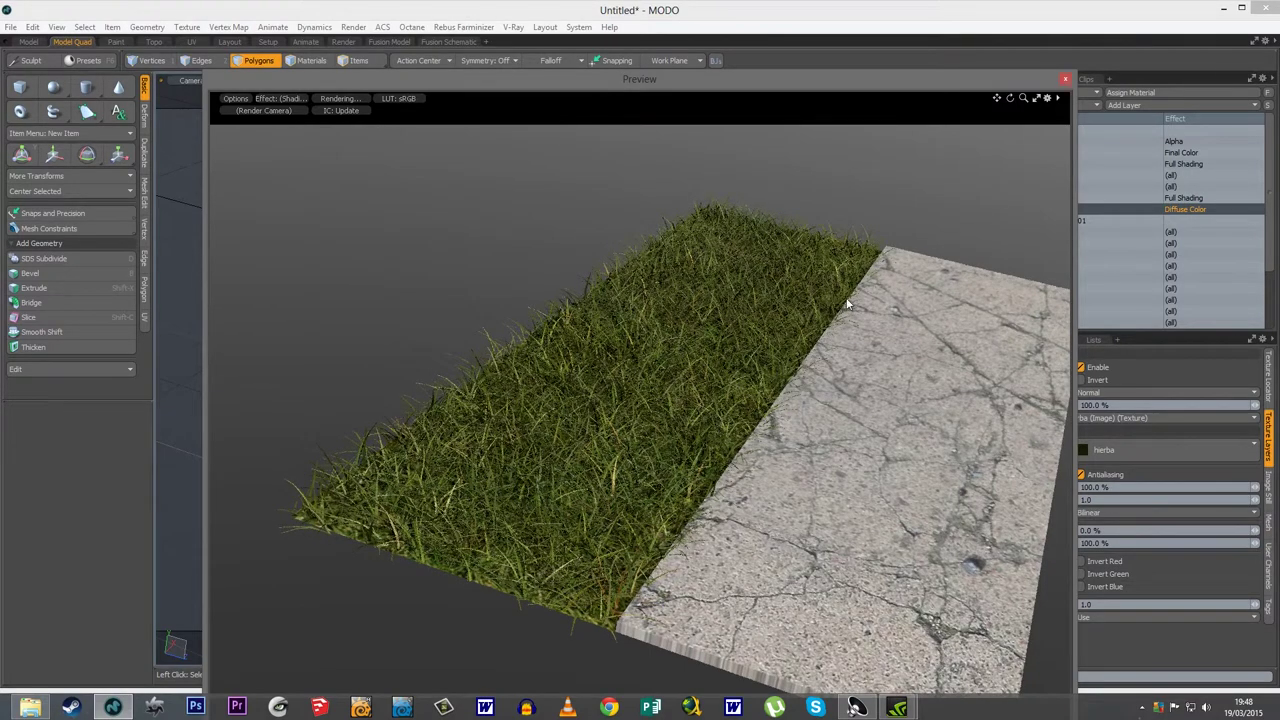
{"action": "left_click_drag", "start_coordinate": [640, 91], "coordinate": [491, 45]}
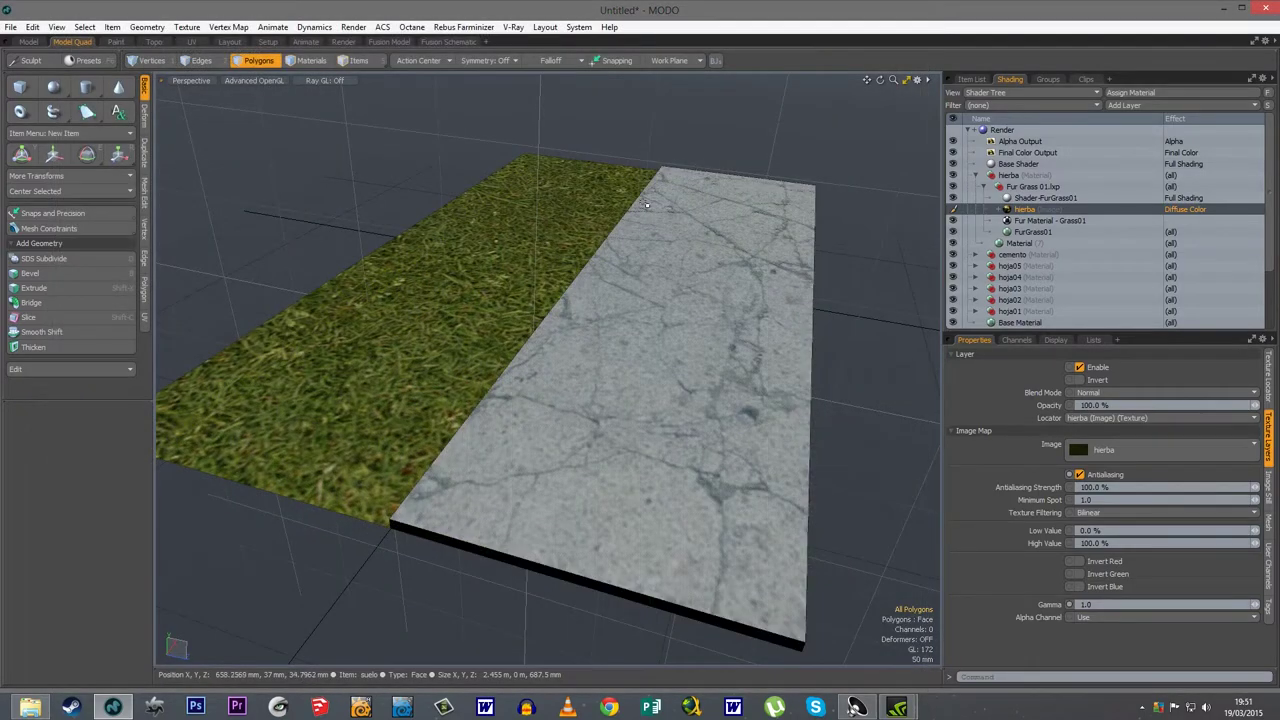
{"action": "left_click_drag", "start_coordinate": [452, 603], "coordinate": [461, 561], "text": "alt"}
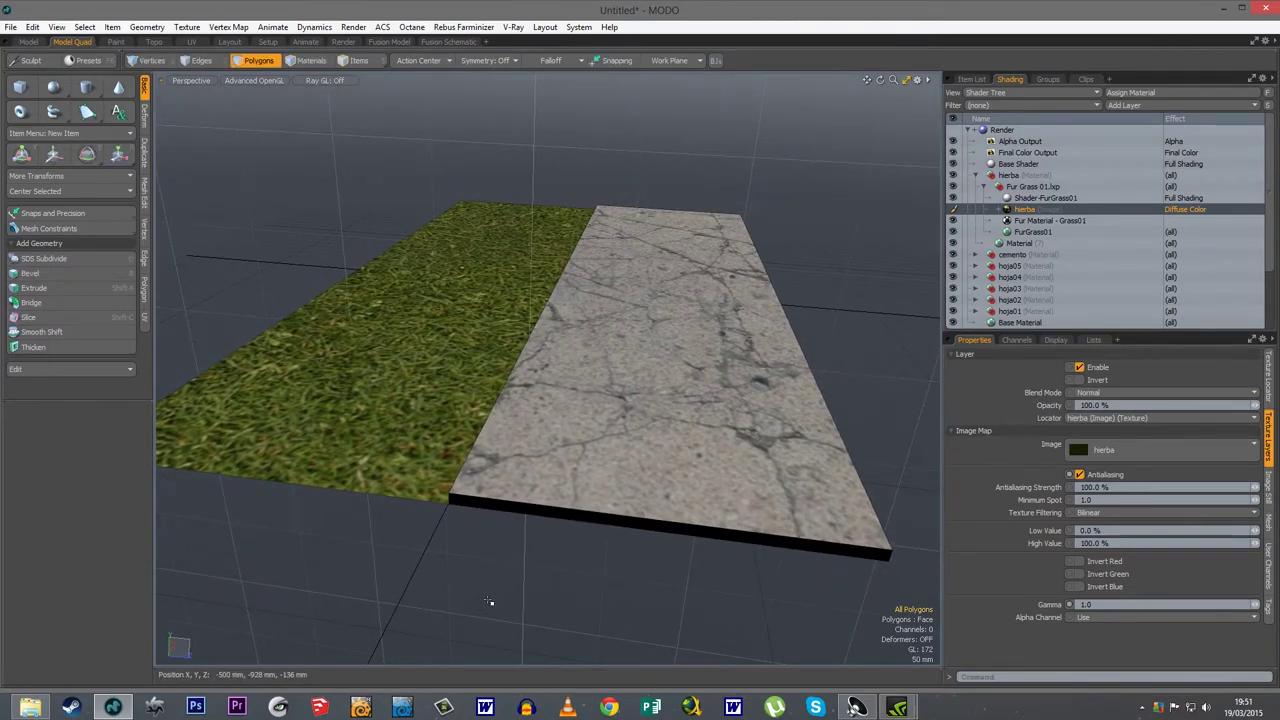
- Select and copy the top polygon of the cement area in the ground mesh
{"action": "left_click", "coordinate": [569, 425]}
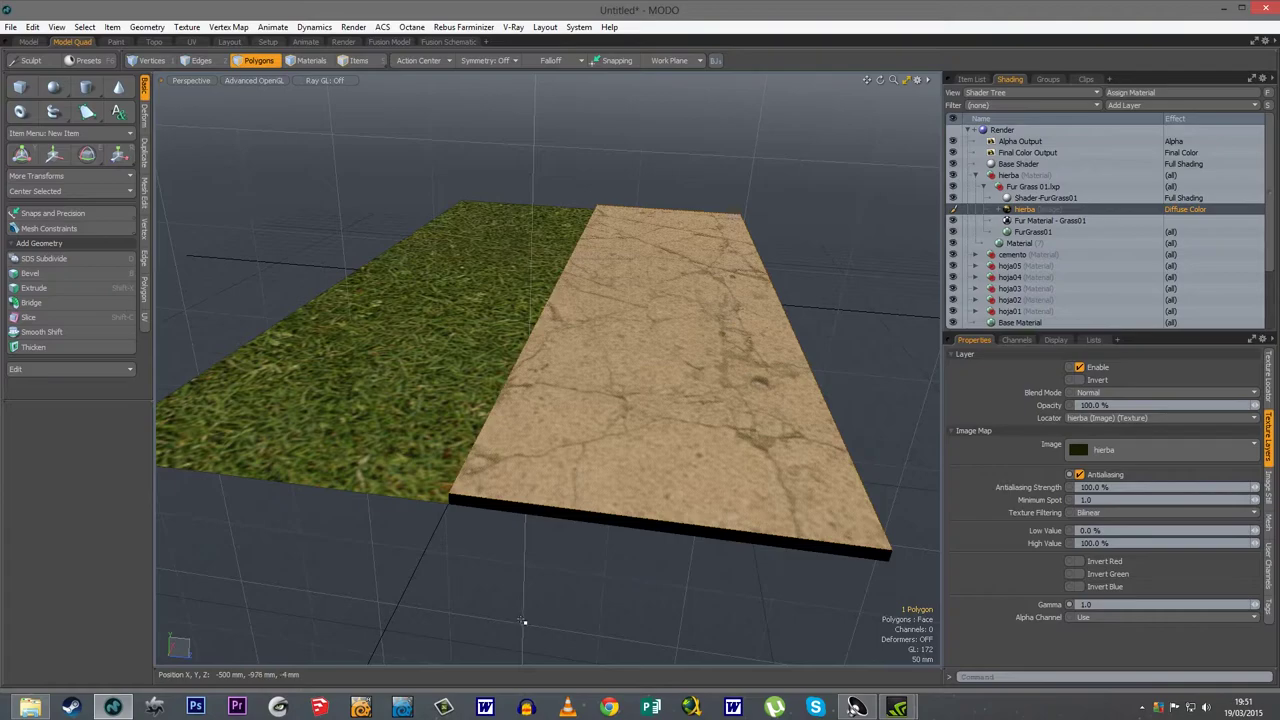
{"action": "left_click_drag", "start_coordinate": [524, 621], "coordinate": [534, 610], "text": "alt"}
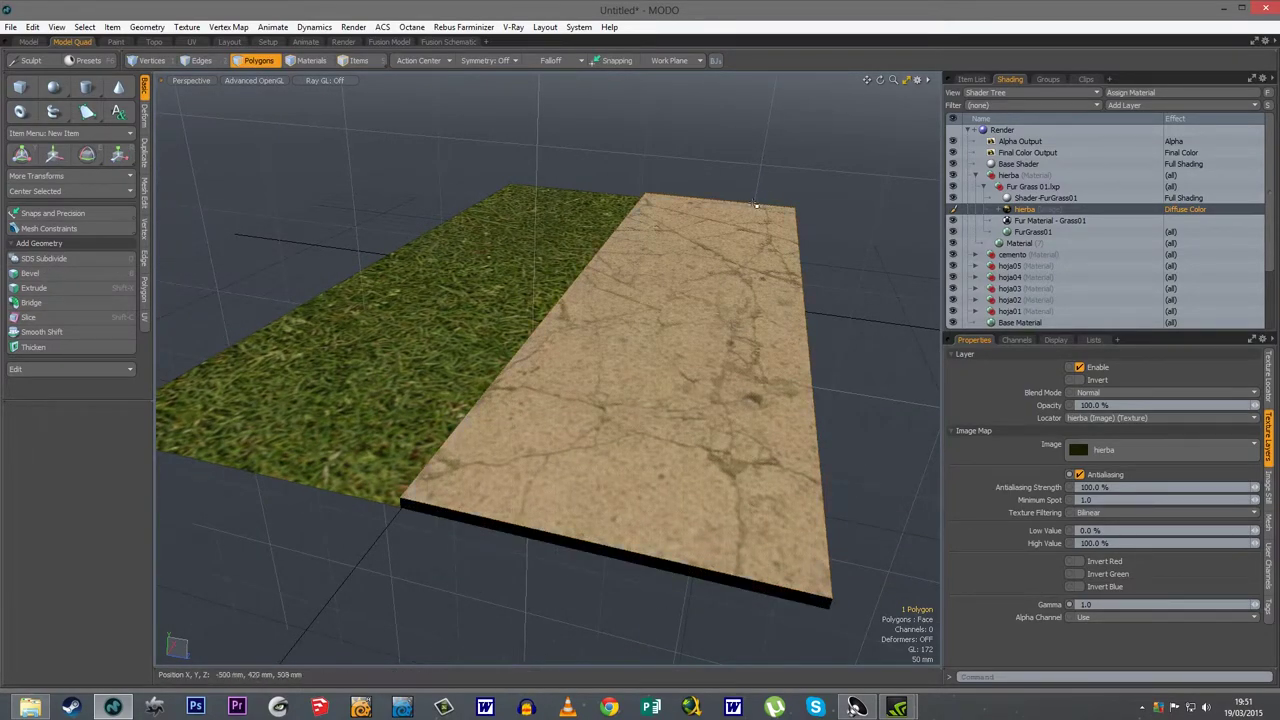
{"action": "left_click", "coordinate": [560, 617]}
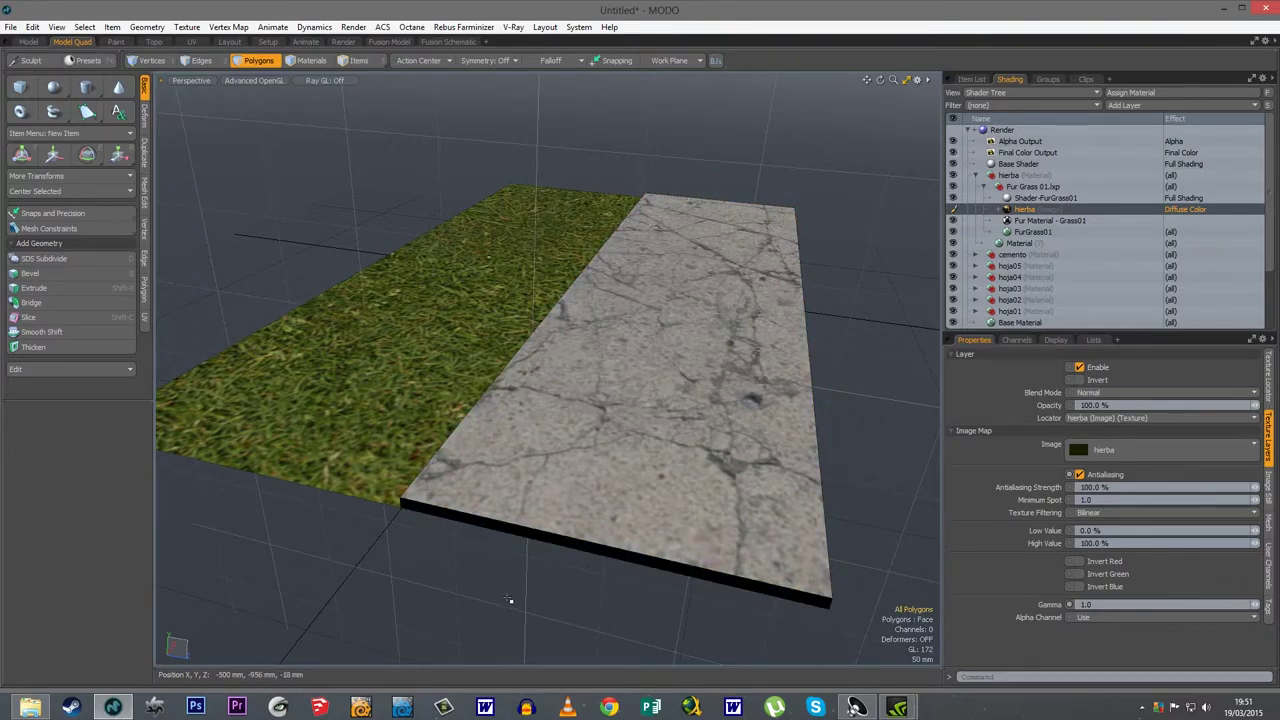
{"action": "left_click_drag", "start_coordinate": [534, 606], "coordinate": [575, 565], "text": "alt"}
{"action": "left_click", "coordinate": [587, 429]}
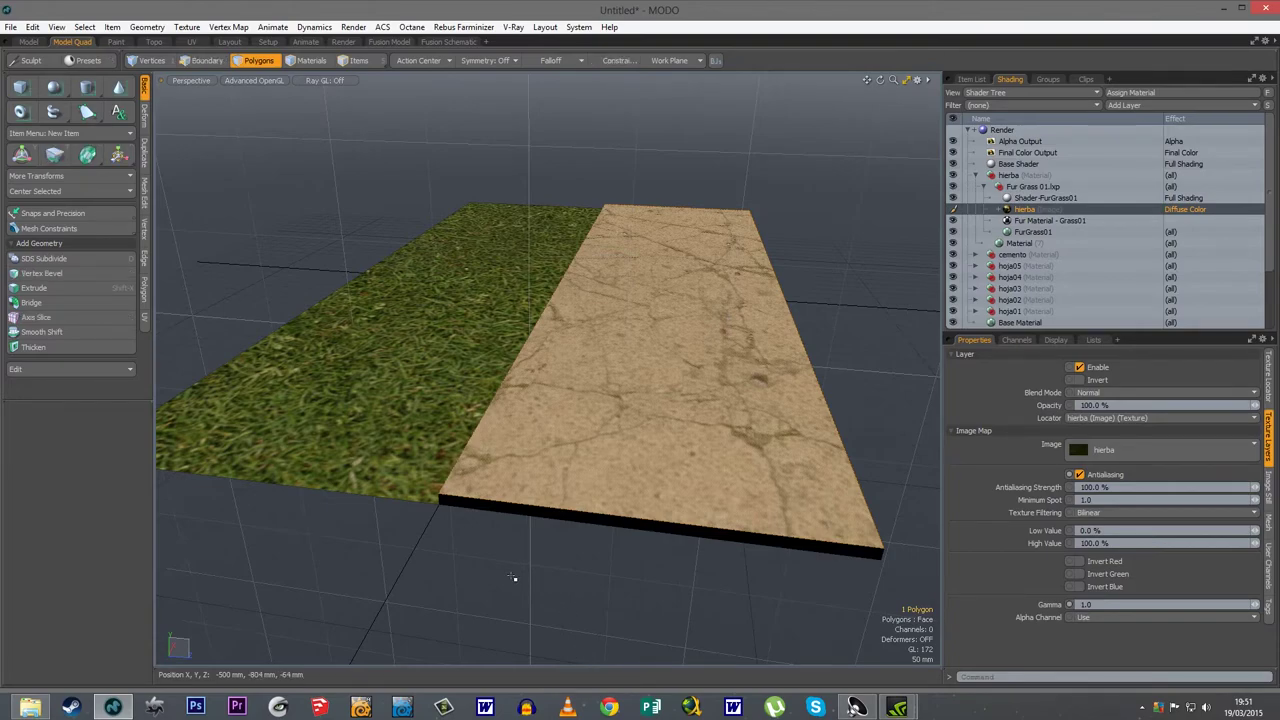
- Add a new mesh item to the scene and name it "base hojas"
{"action": "left_click", "coordinate": [971, 80]}
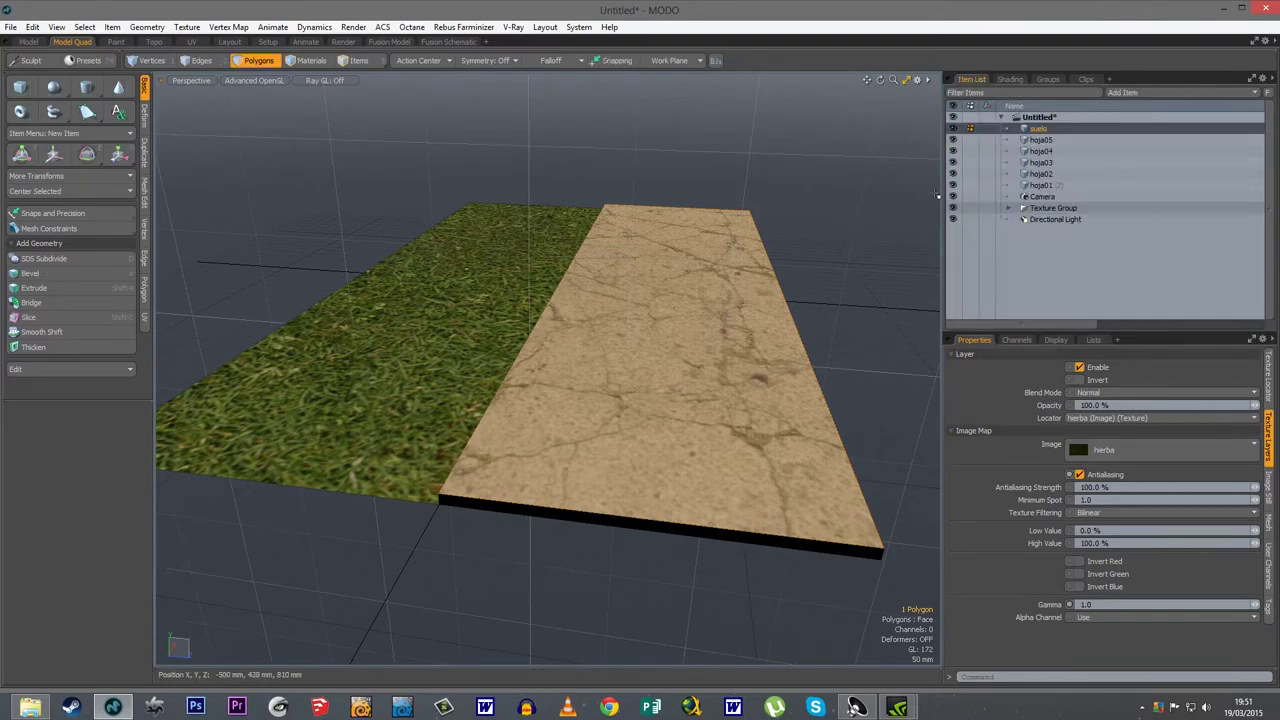
{"action": "left_click", "coordinate": [1009, 263]}
{"action": "right_click", "coordinate": [1032, 128]}
{"action": "left_click", "coordinate": [1032, 125]}
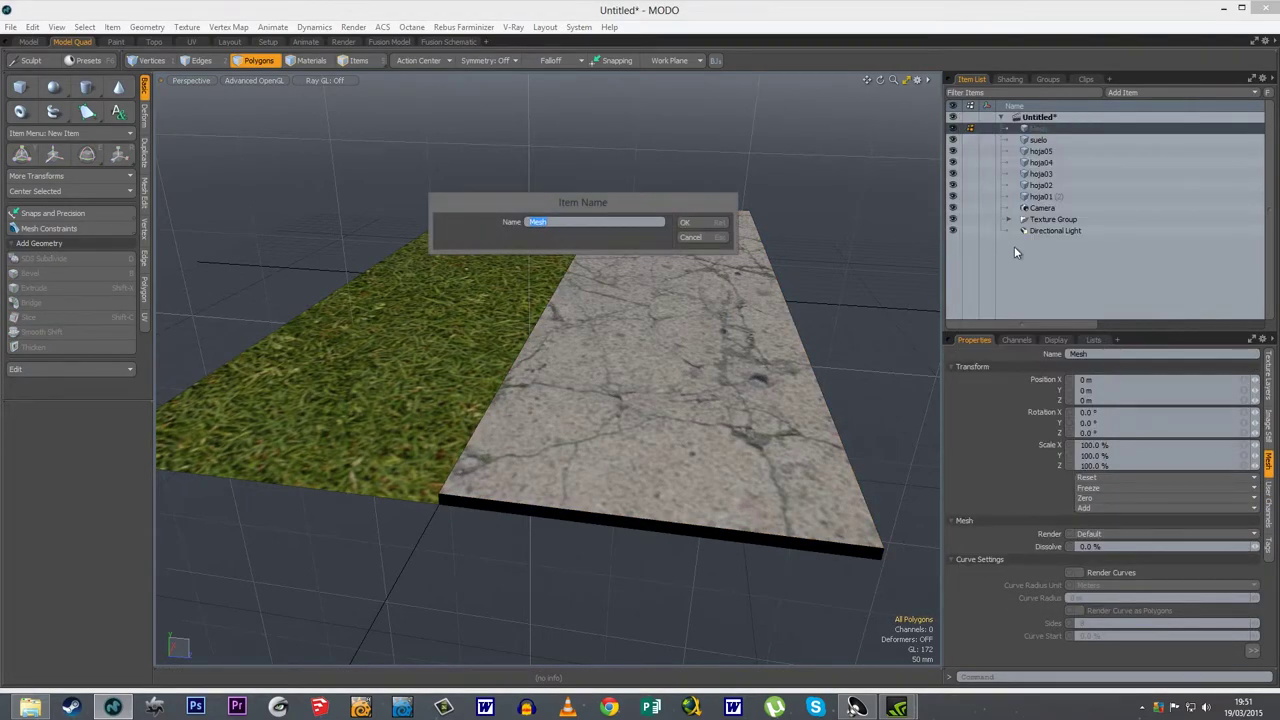
{"action": "type", "text": "base hoje"}
{"action": "key", "text": "Return"}
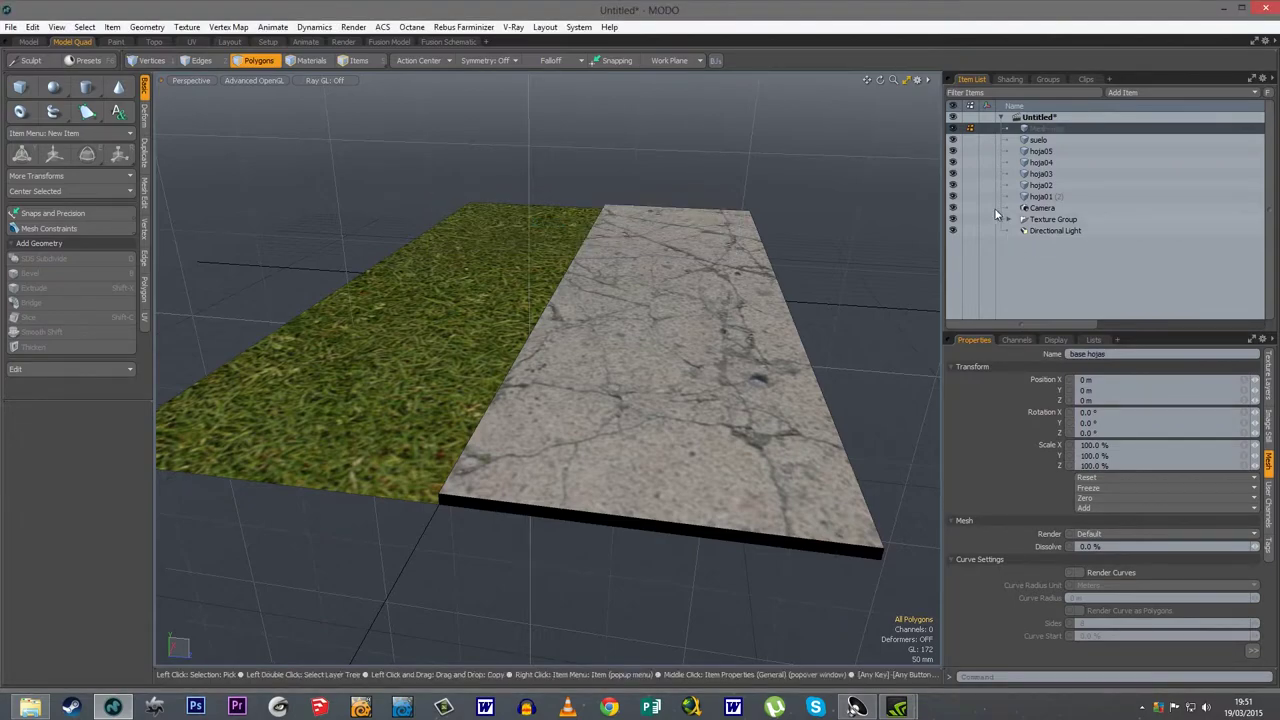
- Hide the suelo mesh and paste the copied cement polygon into the base hojas mesh
{"action": "left_click", "coordinate": [954, 140]}
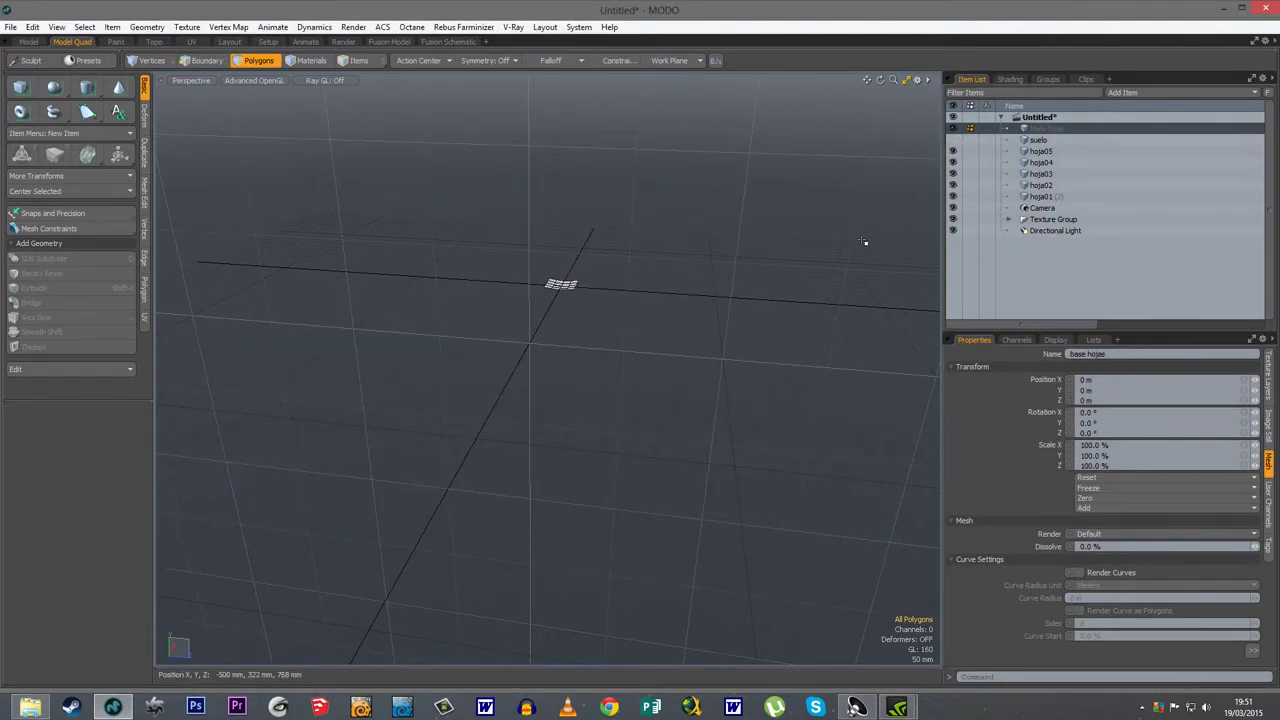
{"action": "key", "text": "ctrl+v"}
{"action": "left_click_drag", "start_coordinate": [515, 522], "coordinate": [562, 549], "text": "alt+shift"}
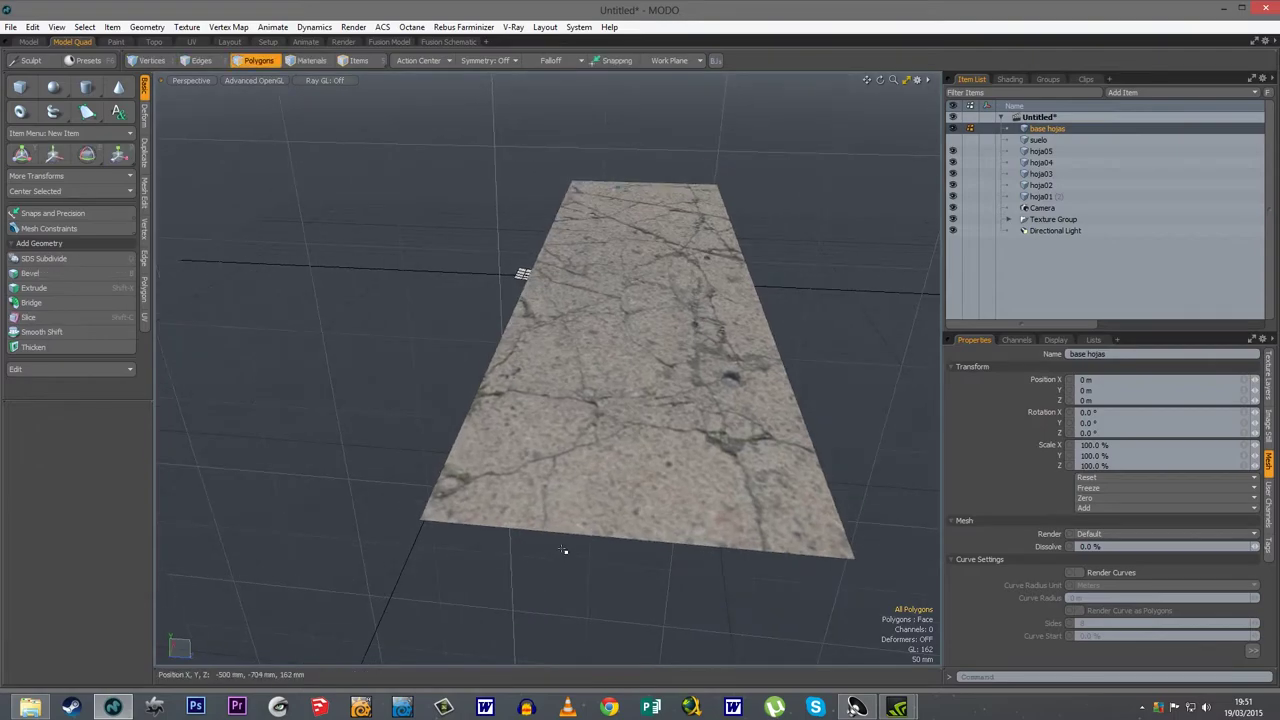
- Loop Slice the pasted polygon lengthwise in Free mode, placing one cut at about 28.5% of its width from the grass side
{"action": "key", "text": "2"}
{"action": "left_click", "coordinate": [540, 532]}
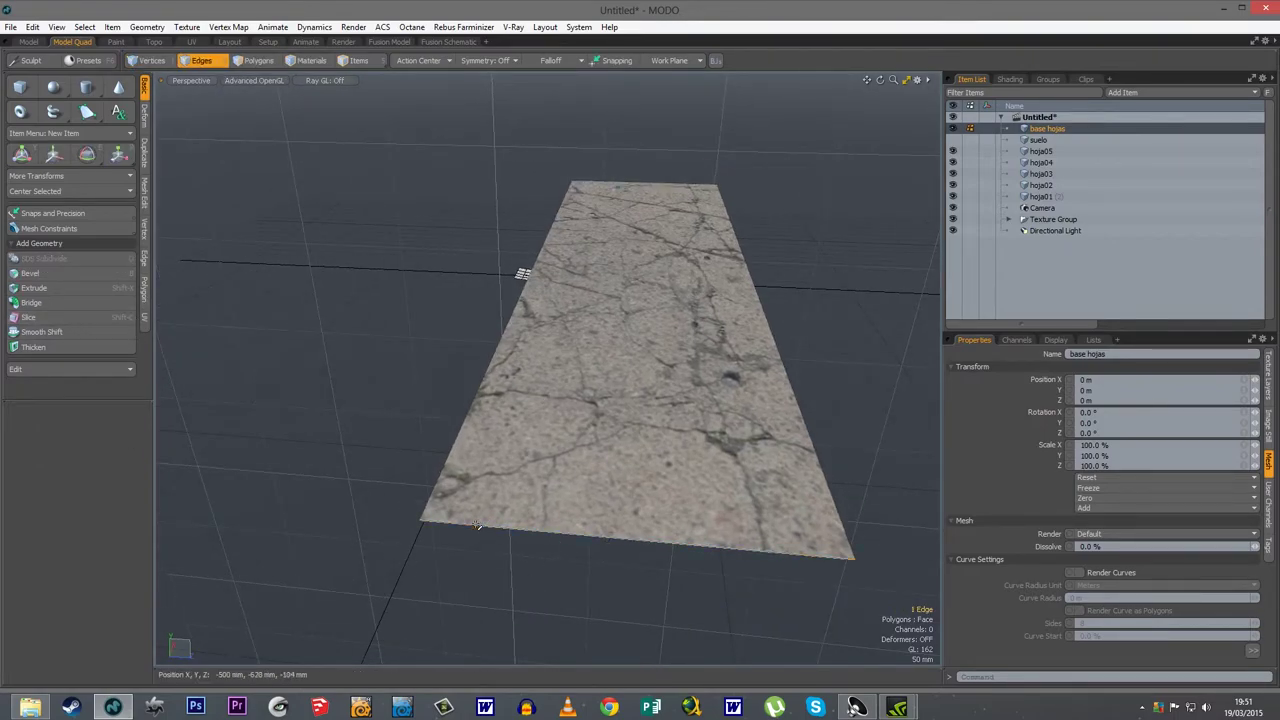
{"action": "left_click", "coordinate": [37, 317]}
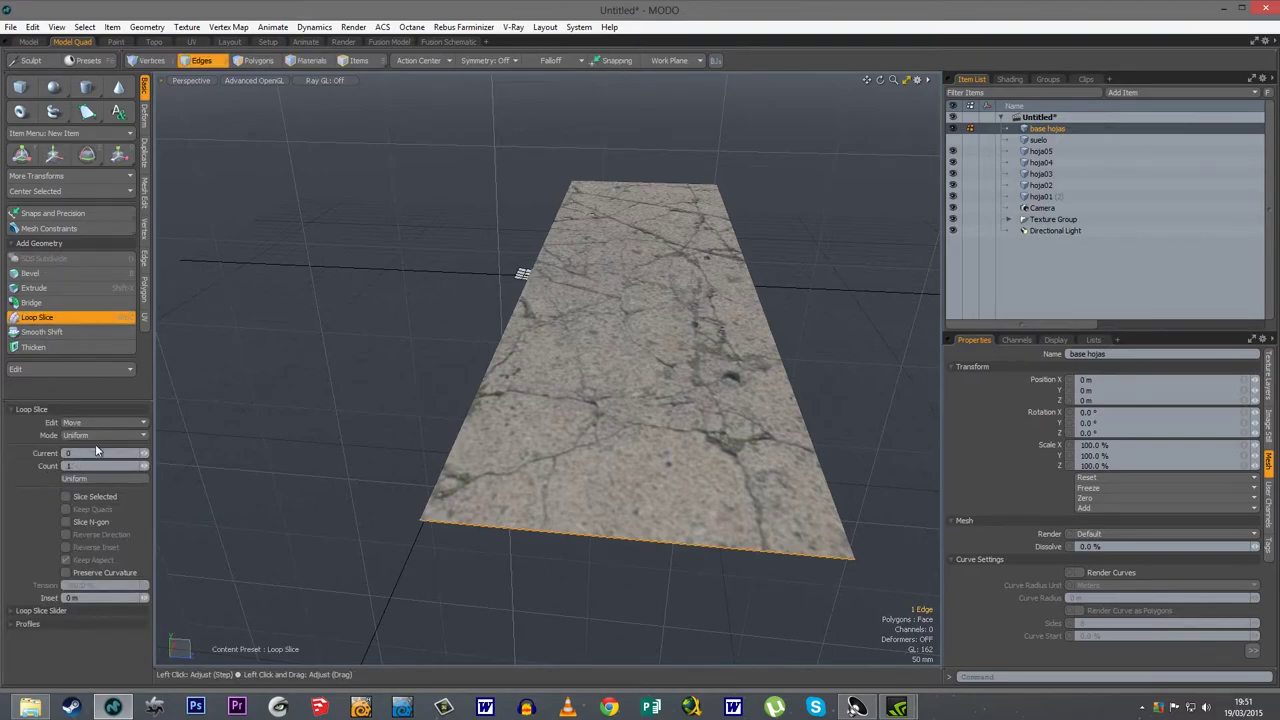
{"action": "left_click", "coordinate": [97, 437]}
{"action": "left_click", "coordinate": [97, 439]}
{"action": "left_click", "coordinate": [96, 437]}
{"action": "left_click", "coordinate": [92, 429]}
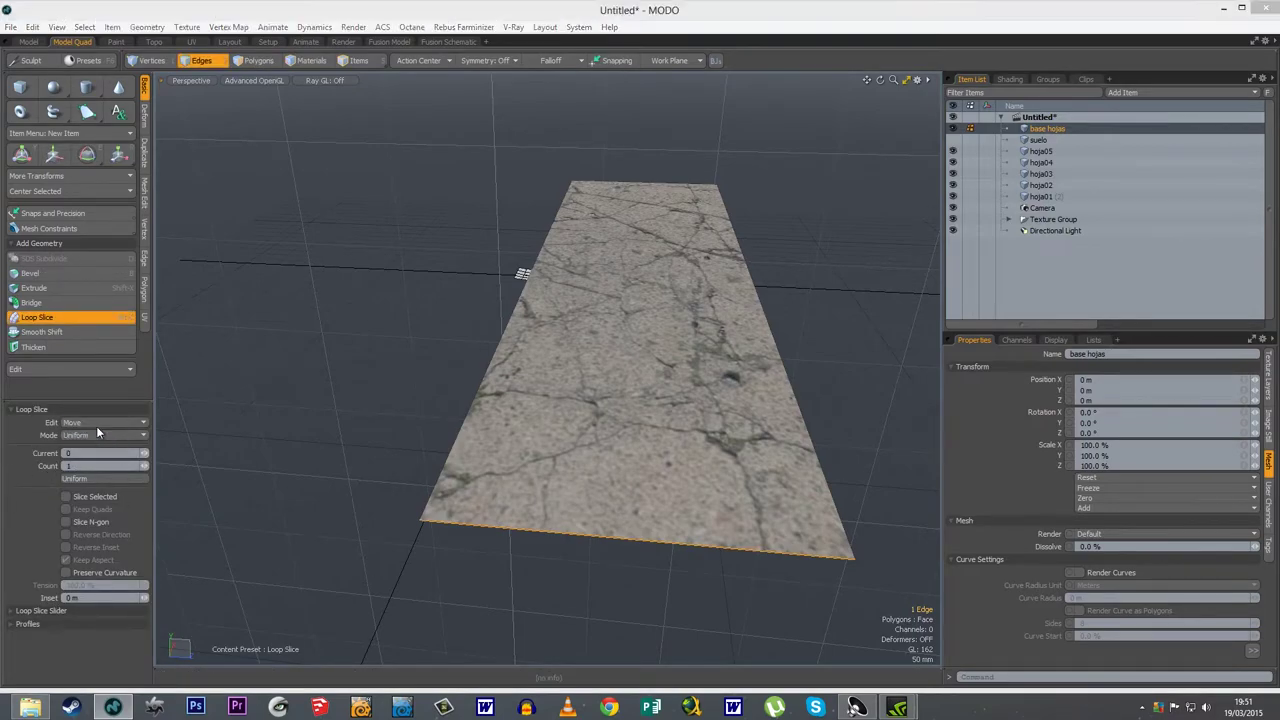
{"action": "left_click_drag", "start_coordinate": [480, 420], "coordinate": [445, 420]}
{"action": "left_click_drag", "start_coordinate": [624, 571], "coordinate": [650, 531]}
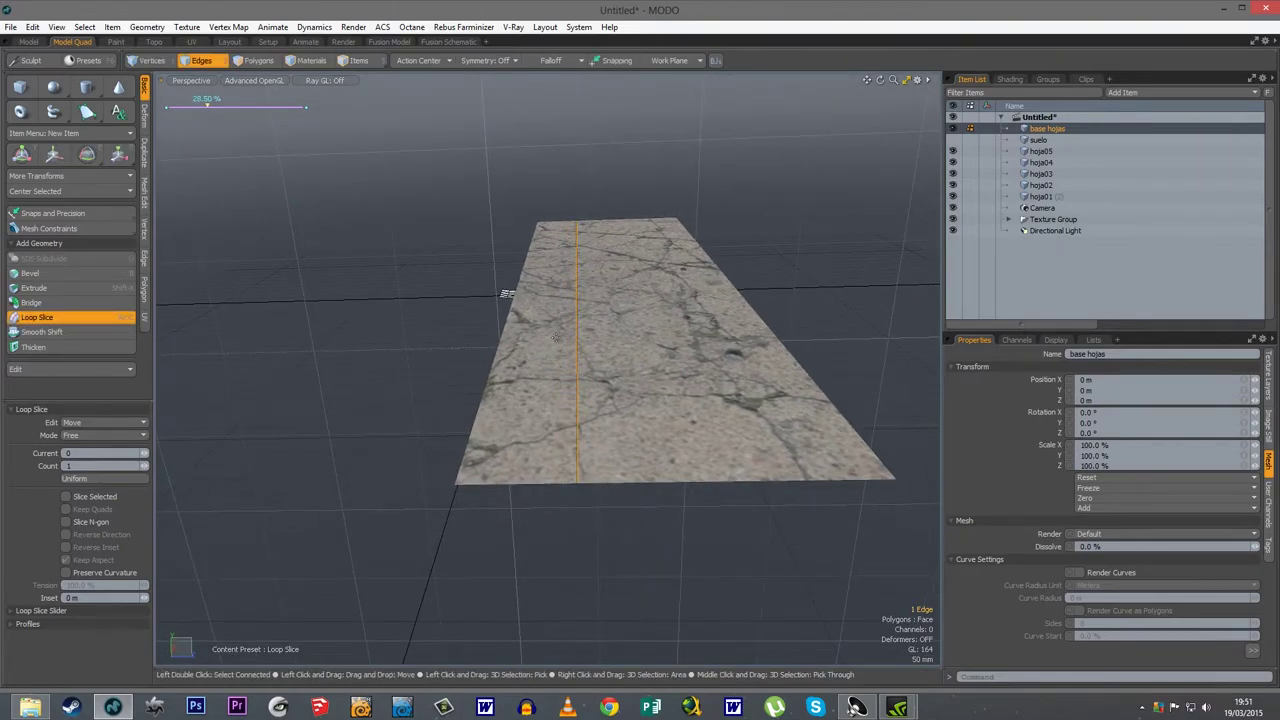
- Delete the wider of the two sliced polygons, keeping only the narrow strip
{"action": "key", "text": "space"}
{"action": "key", "text": "space"}
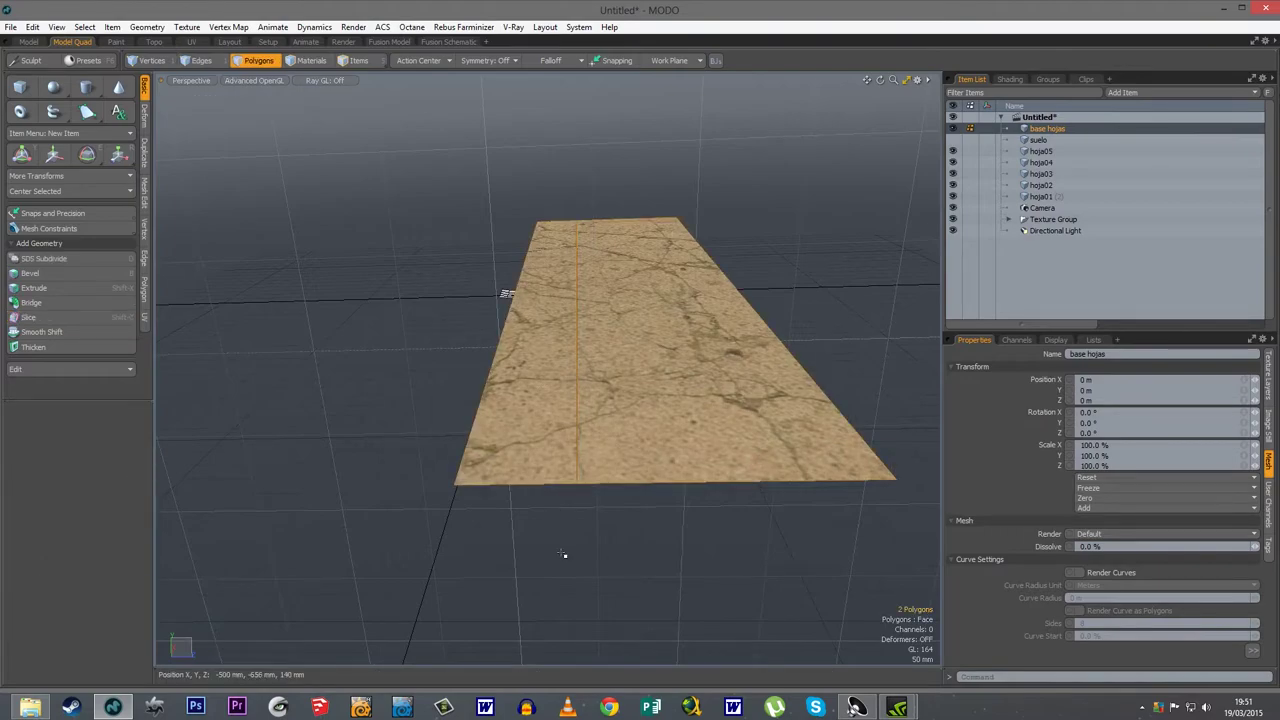
{"action": "left_click", "coordinate": [650, 459]}
{"action": "key", "text": "Delete"}
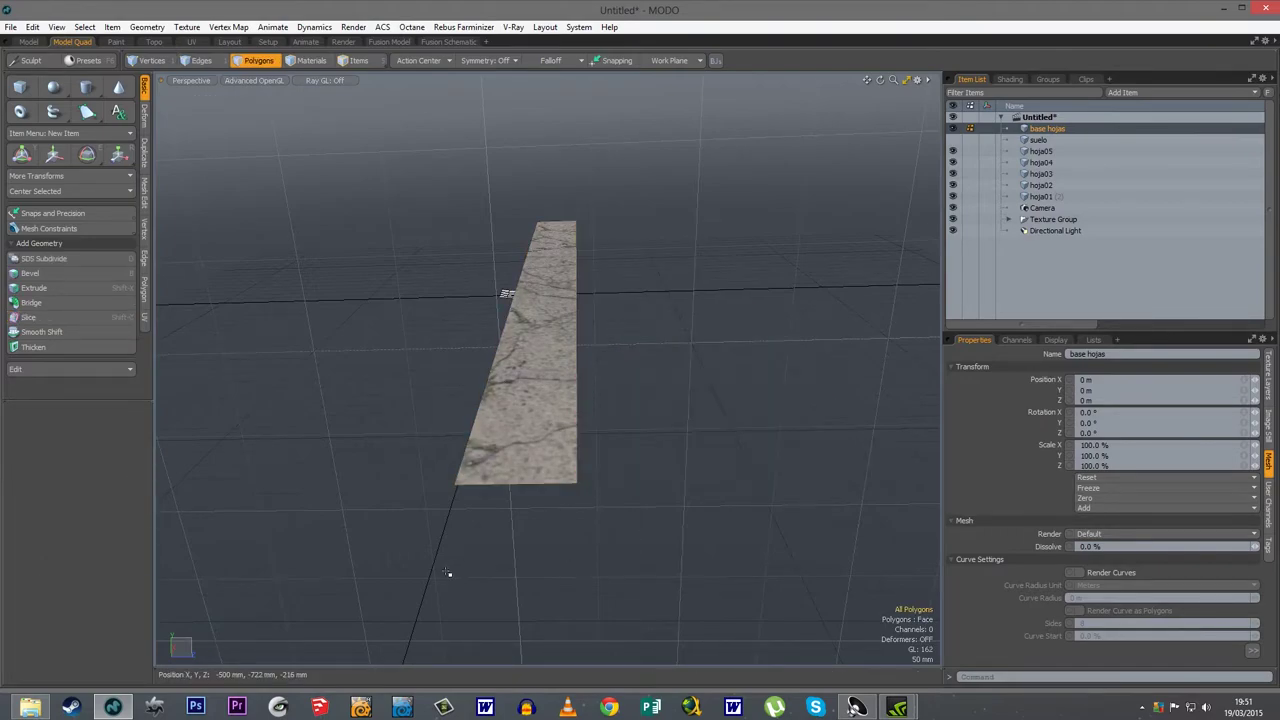
- Loop Slice the strip along its long edge in Uniform mode with a count of 50
{"action": "left_click_drag", "start_coordinate": [449, 591], "coordinate": [580, 300], "text": "alt"}
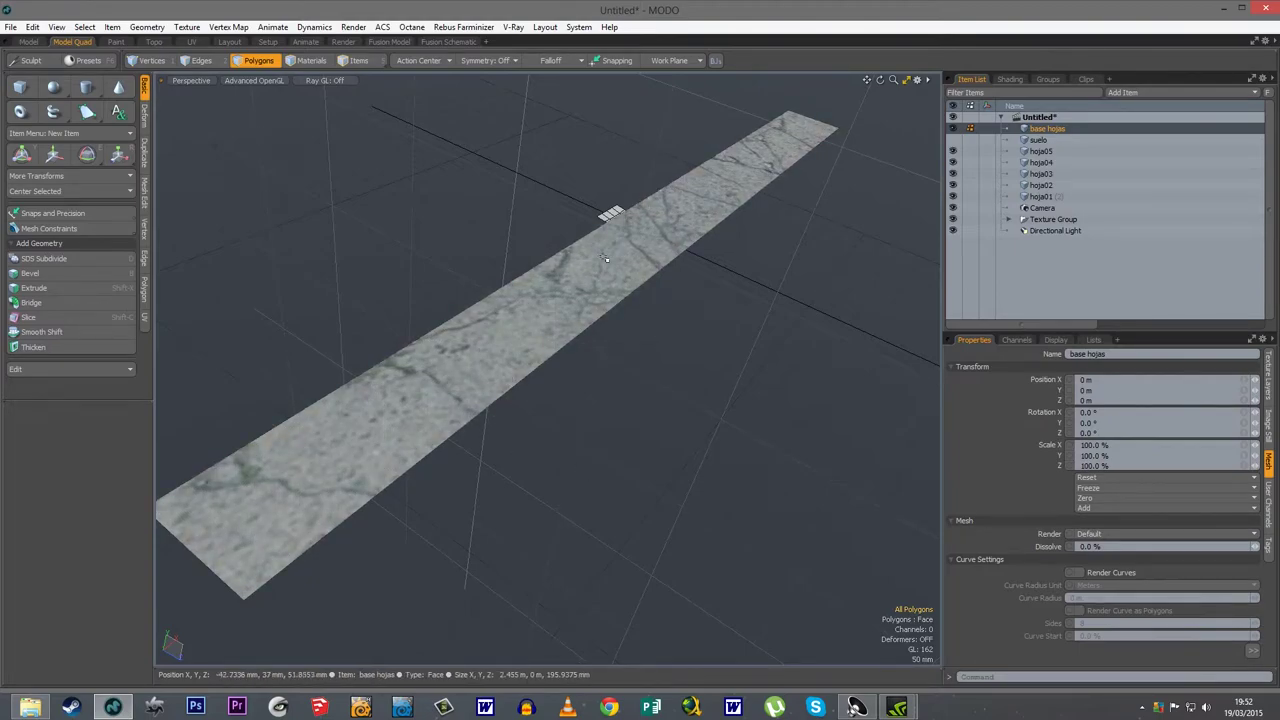
{"action": "key", "text": "2"}
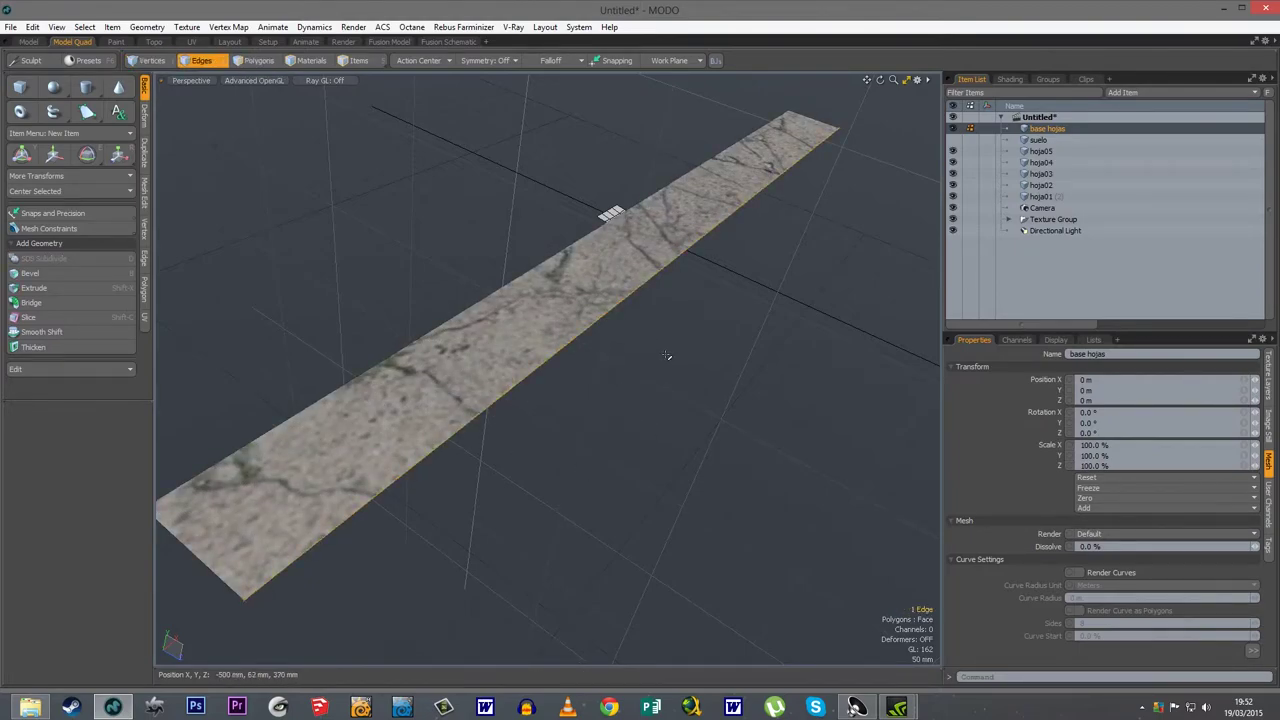
{"action": "left_click", "coordinate": [617, 300]}
{"action": "key", "text": "alt+c"}
{"action": "left_click", "coordinate": [87, 435]}
{"action": "left_click", "coordinate": [90, 456]}
{"action": "left_click", "coordinate": [194, 460]}
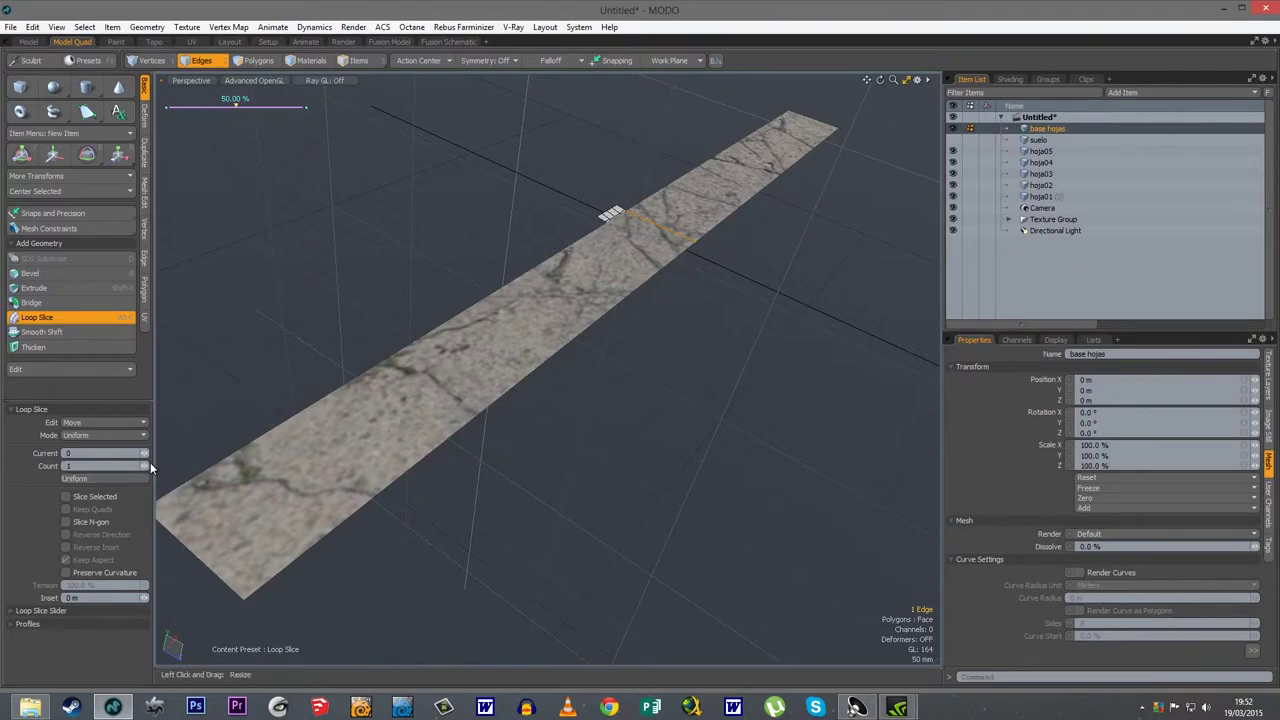
{"action": "left_click_drag", "start_coordinate": [145, 465], "coordinate": [184, 465]}
{"action": "type", "text": "50"}
{"action": "key", "text": "Return"}
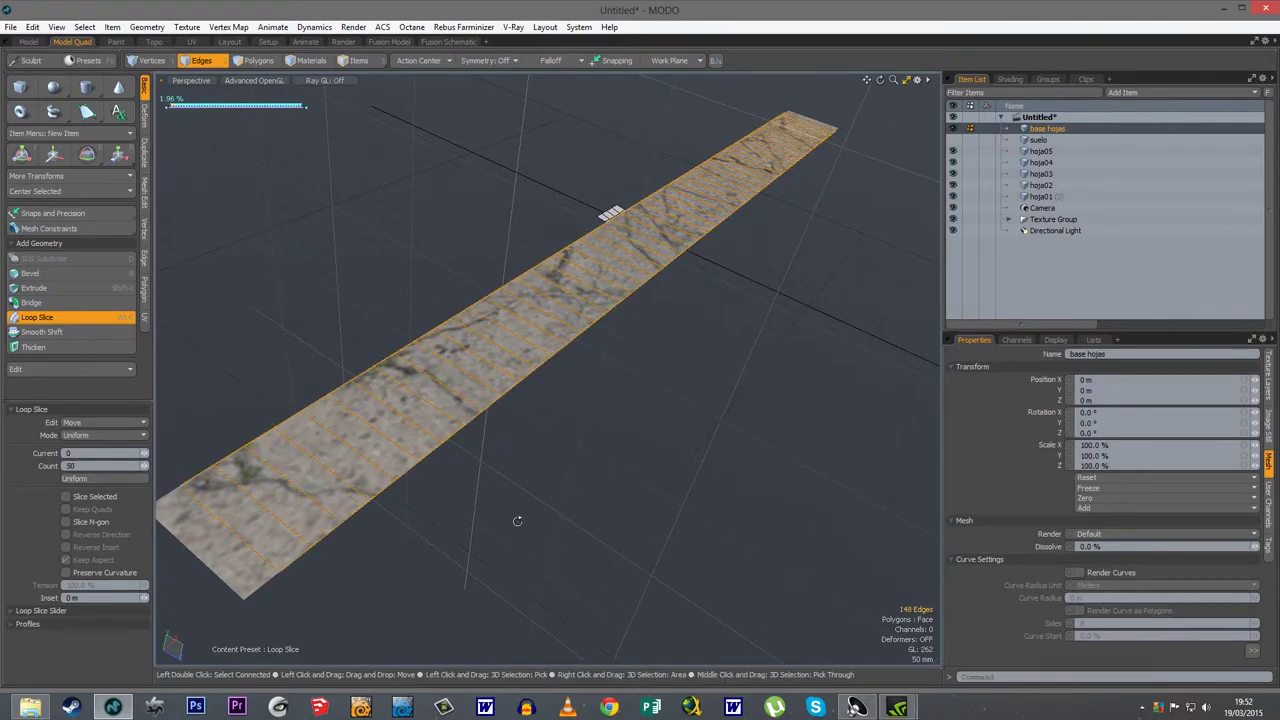
{"action": "left_click_drag", "start_coordinate": [517, 521], "coordinate": [634, 400], "text": "alt"}
{"action": "left_click_drag", "start_coordinate": [478, 374], "coordinate": [474, 430], "text": "alt"}
{"action": "key", "text": "space"}
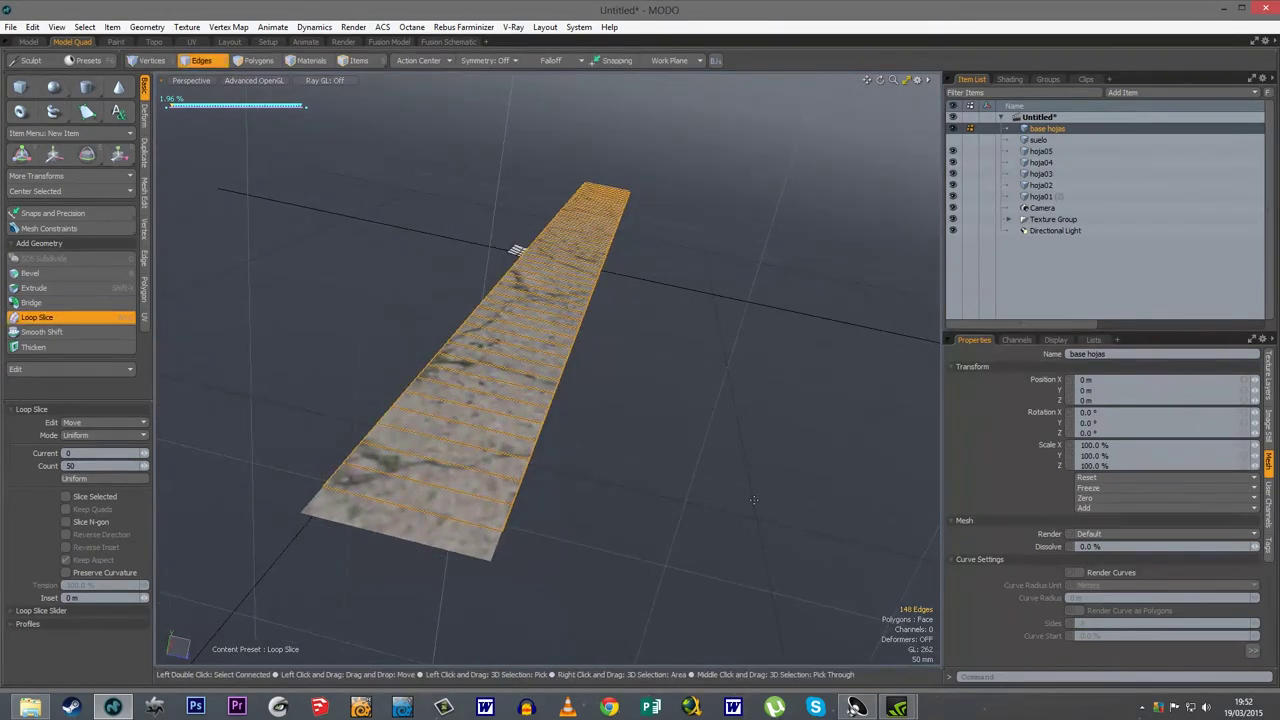
- Loop Slice the strip lengthwise through its cross edges in Uniform mode with a count of 4
{"action": "left_click", "coordinate": [430, 437]}
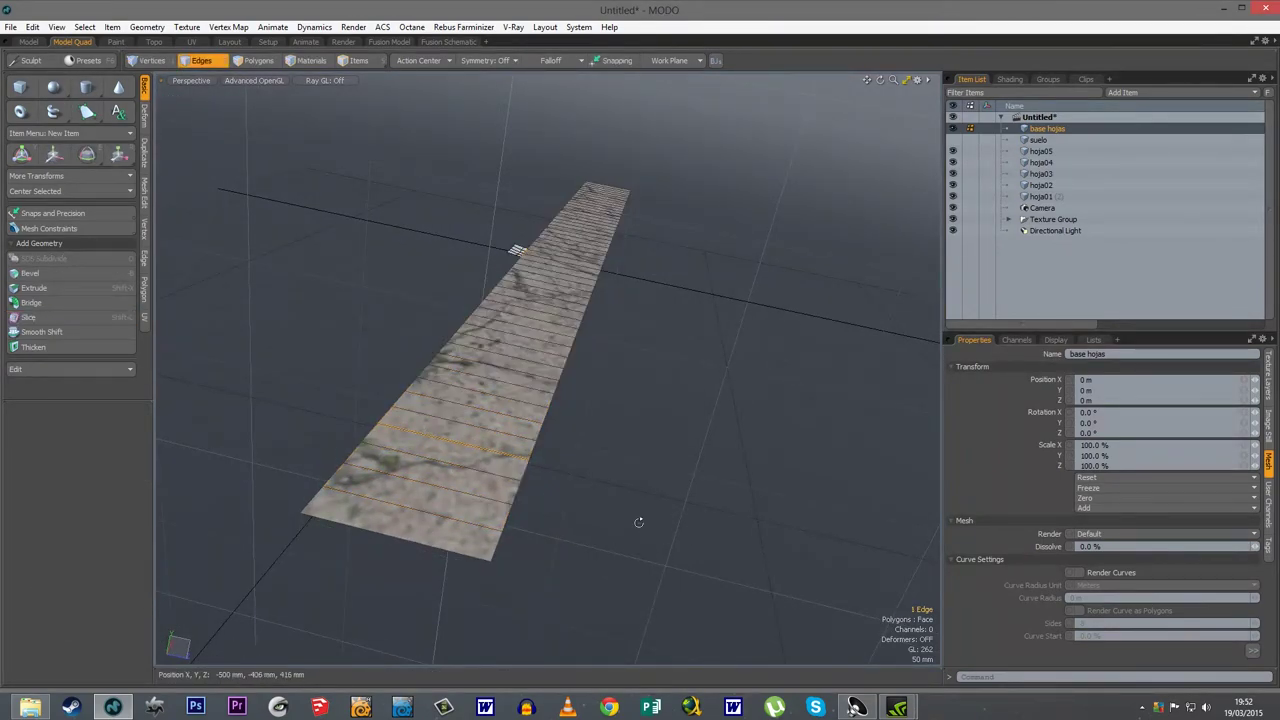
{"action": "key", "text": "alt+c"}
{"action": "left_click", "coordinate": [622, 473]}
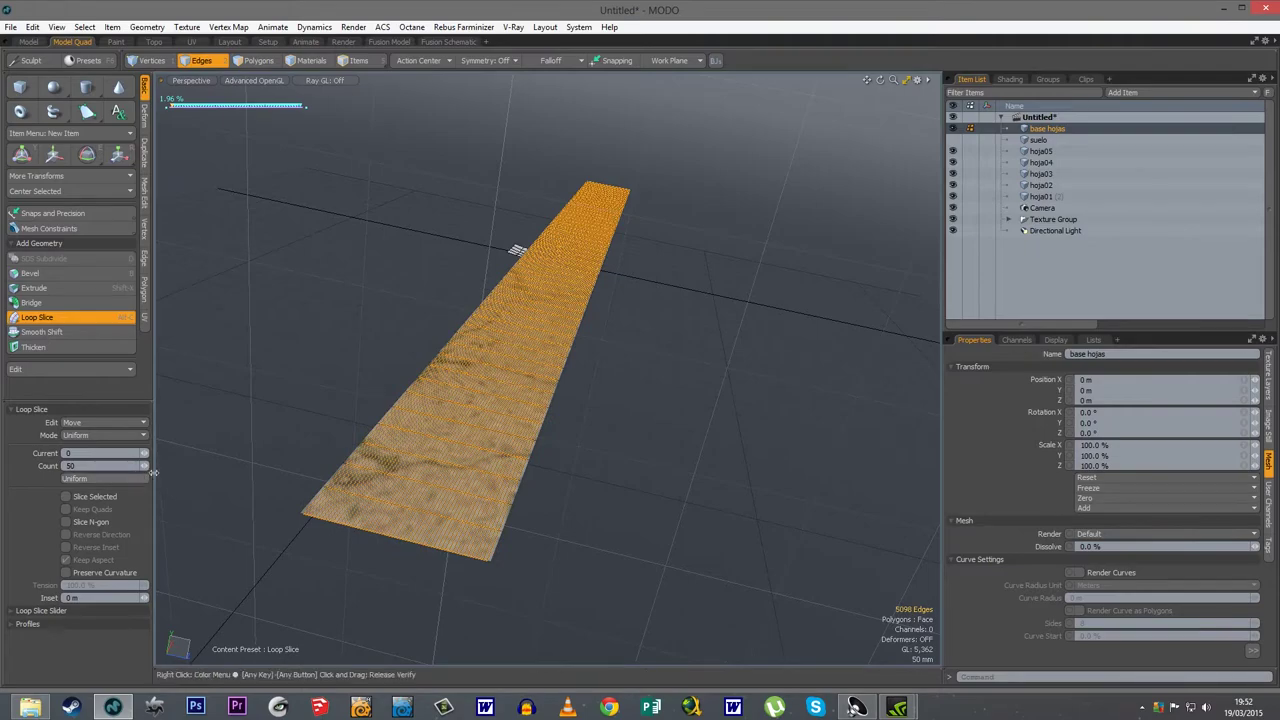
{"action": "left_click_drag", "start_coordinate": [143, 467], "coordinate": [90, 467]}
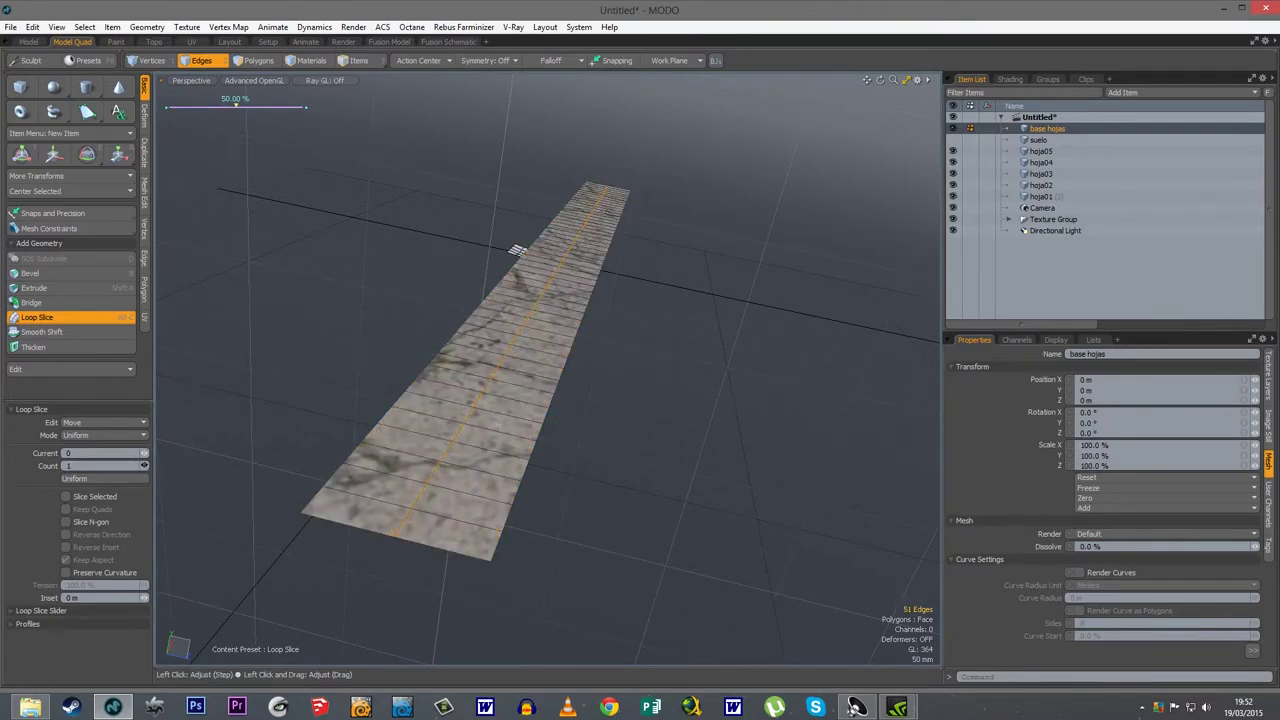
{"action": "left_click_drag", "start_coordinate": [144, 466], "coordinate": [152, 466]}
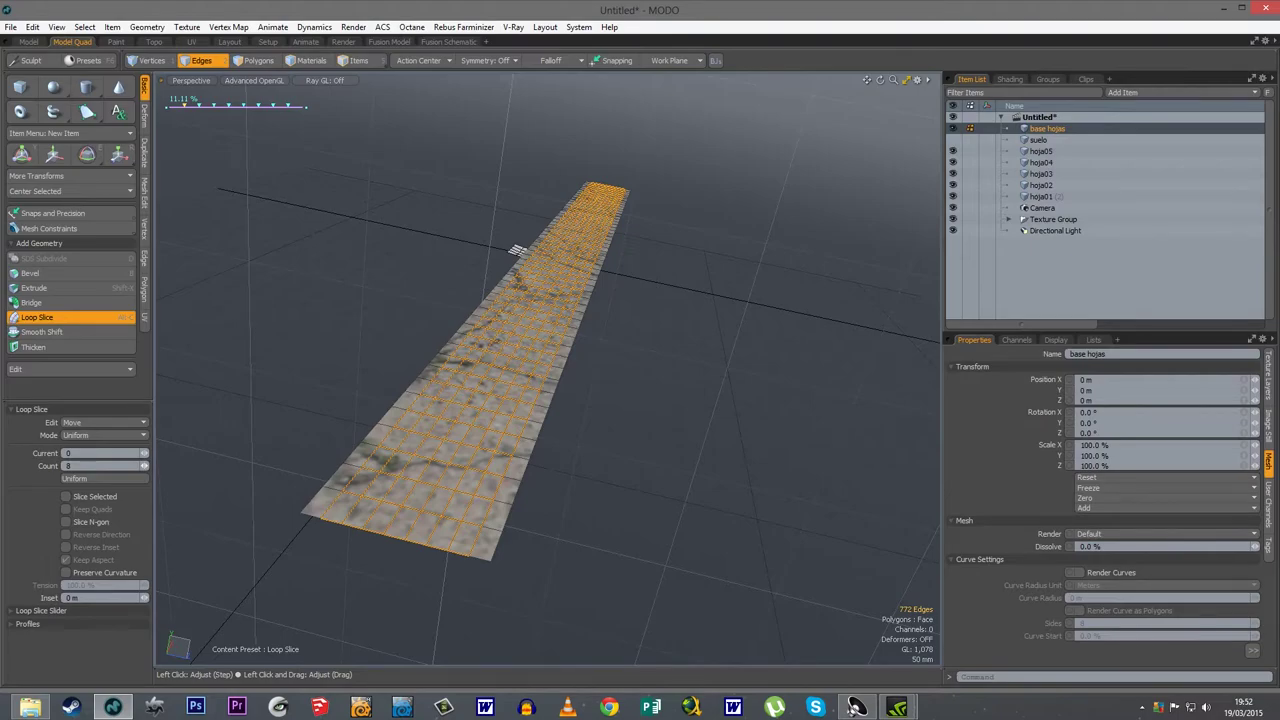
{"action": "left_click", "coordinate": [144, 470]}
{"action": "left_click", "coordinate": [144, 470]}
{"action": "left_click", "coordinate": [144, 470]}
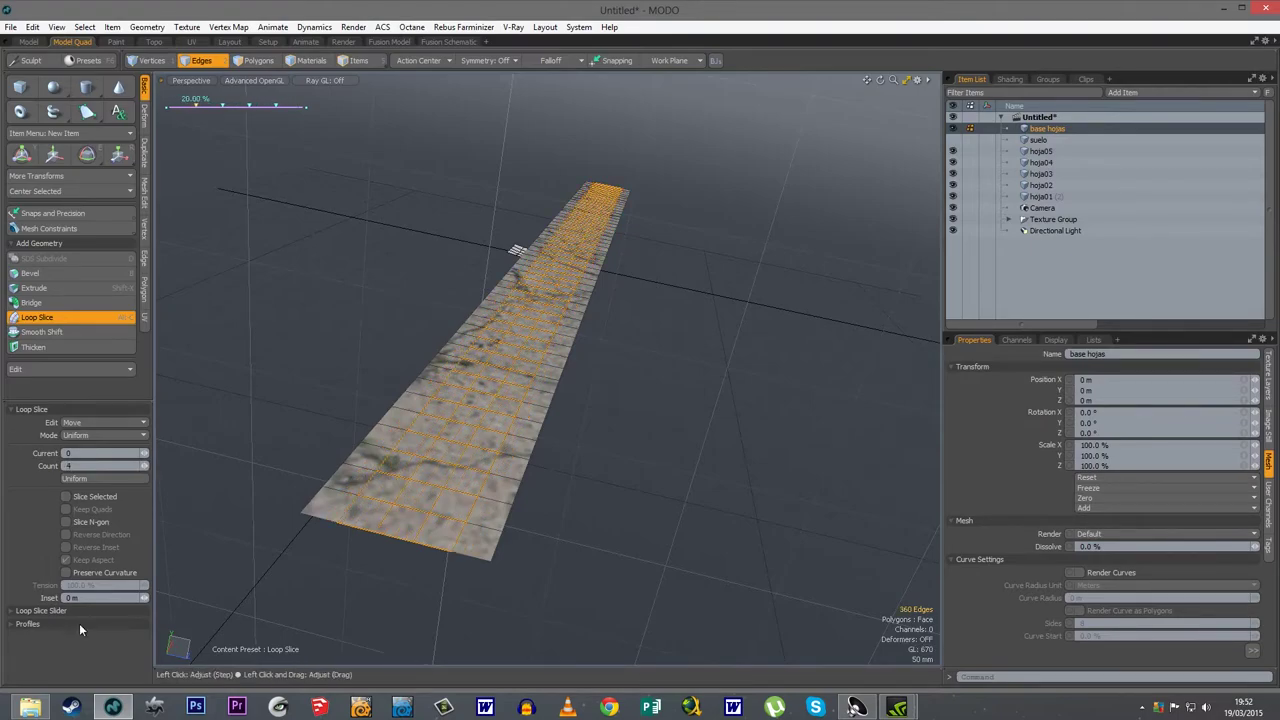
{"action": "key", "text": "space"}
{"action": "left_click_drag", "start_coordinate": [455, 490], "coordinate": [440, 455], "text": "alt"}
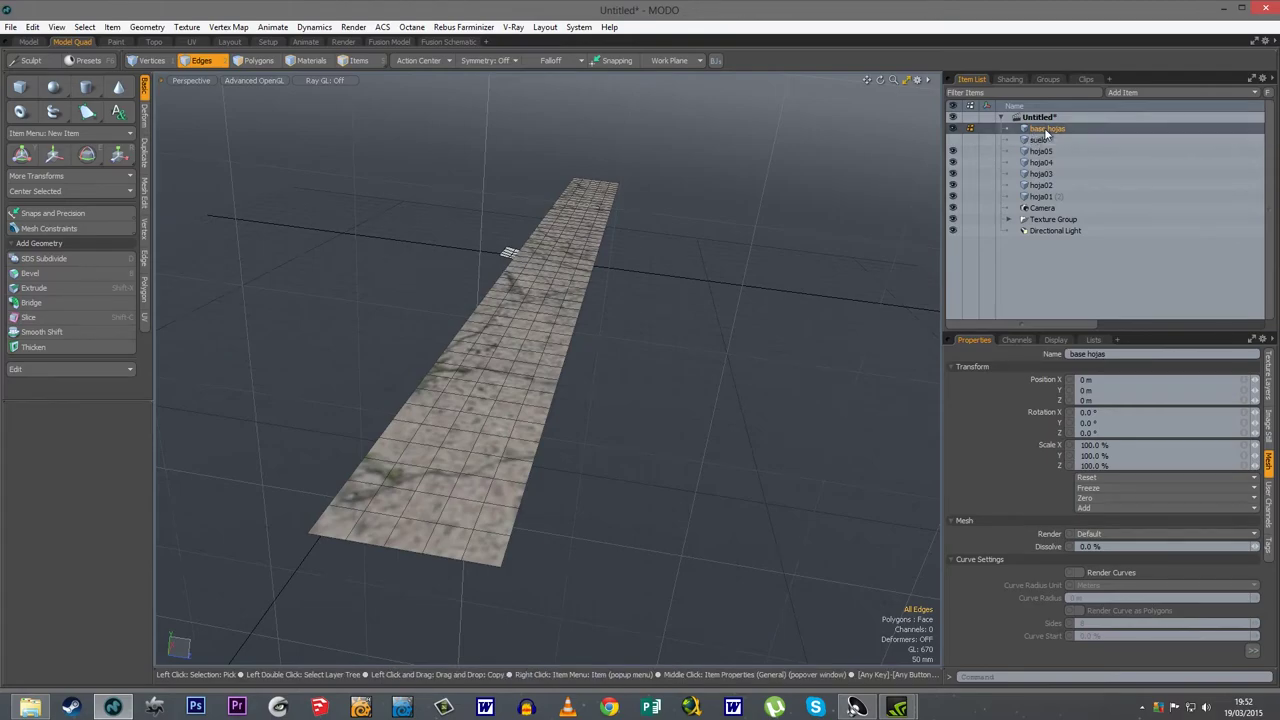
{"action": "left_click", "coordinate": [1008, 79]}
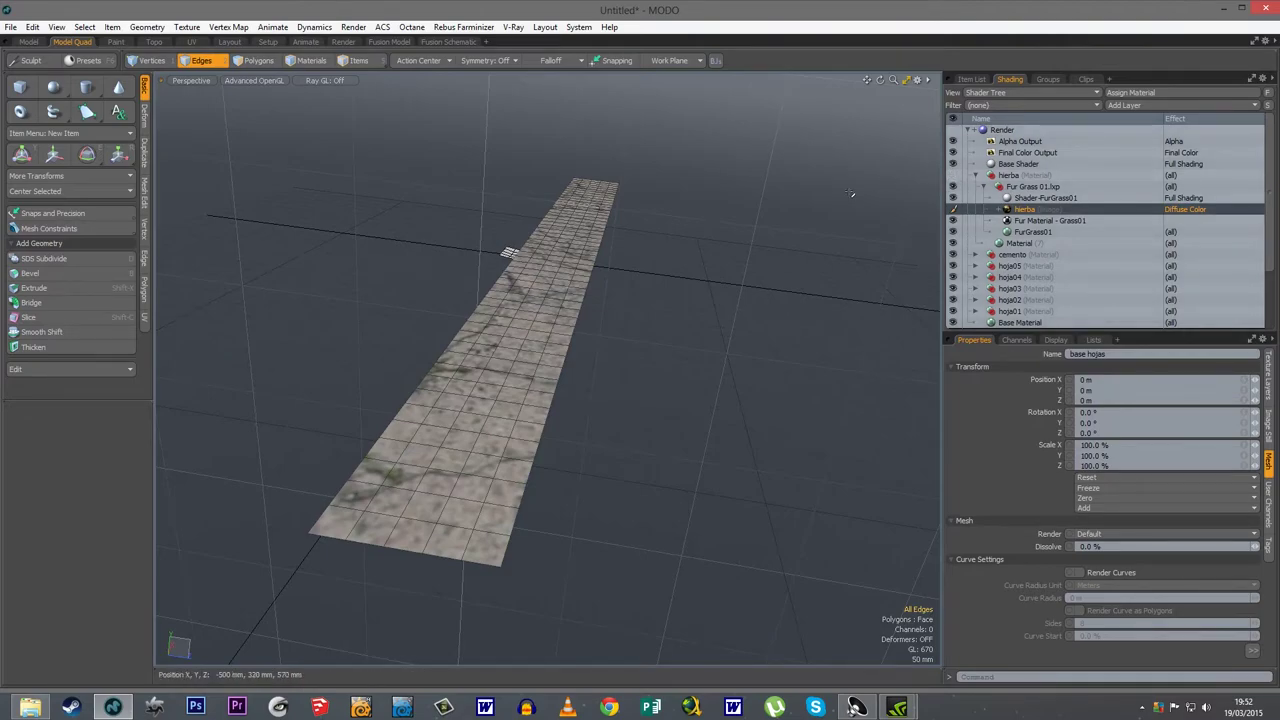
{"action": "mouse_move", "coordinate": [640, 540]}
{"action": "left_mouse_down", "text": "alt"}
{"action": "mouse_move", "coordinate": [596, 541]}
{"action": "mouse_move", "coordinate": [700, 463]}
{"action": "left_mouse_up", "text": "alt"}
{"action": "left_click", "coordinate": [972, 79]}
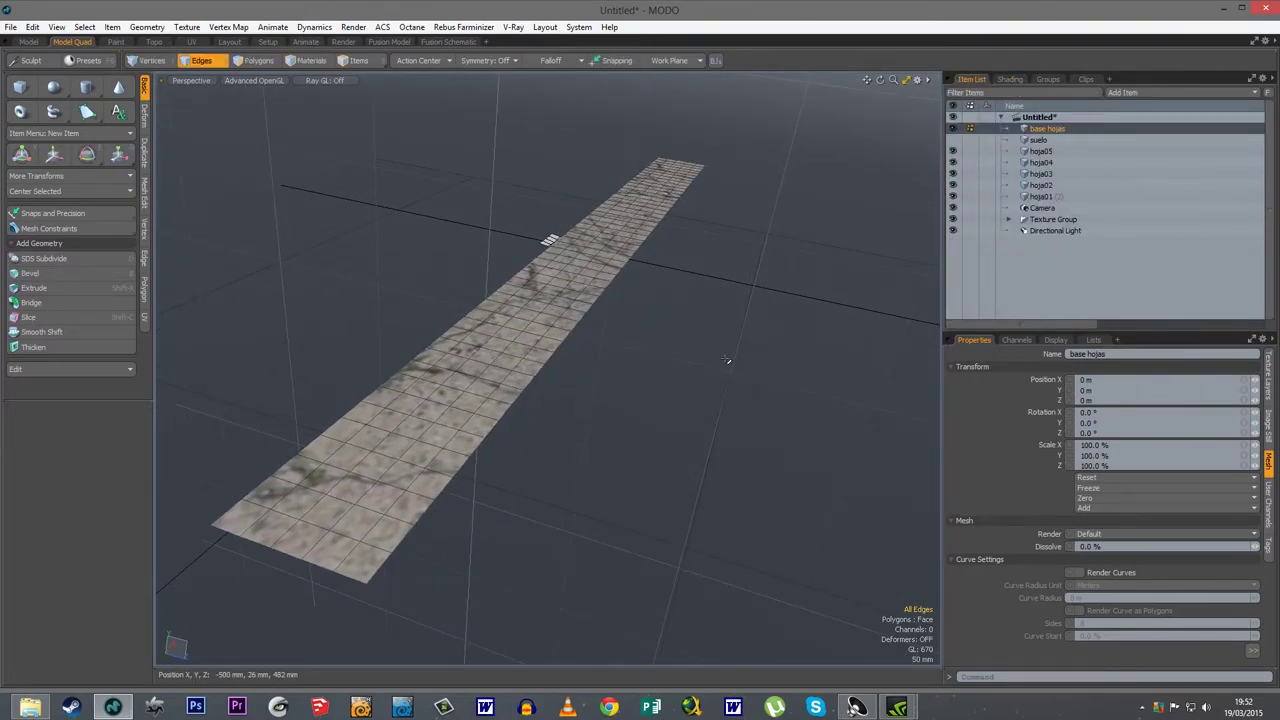
{"action": "key", "text": "3"}
{"action": "left_click", "coordinate": [637, 420]}
{"action": "left_click_drag", "start_coordinate": [566, 492], "coordinate": [637, 501], "text": "alt"}
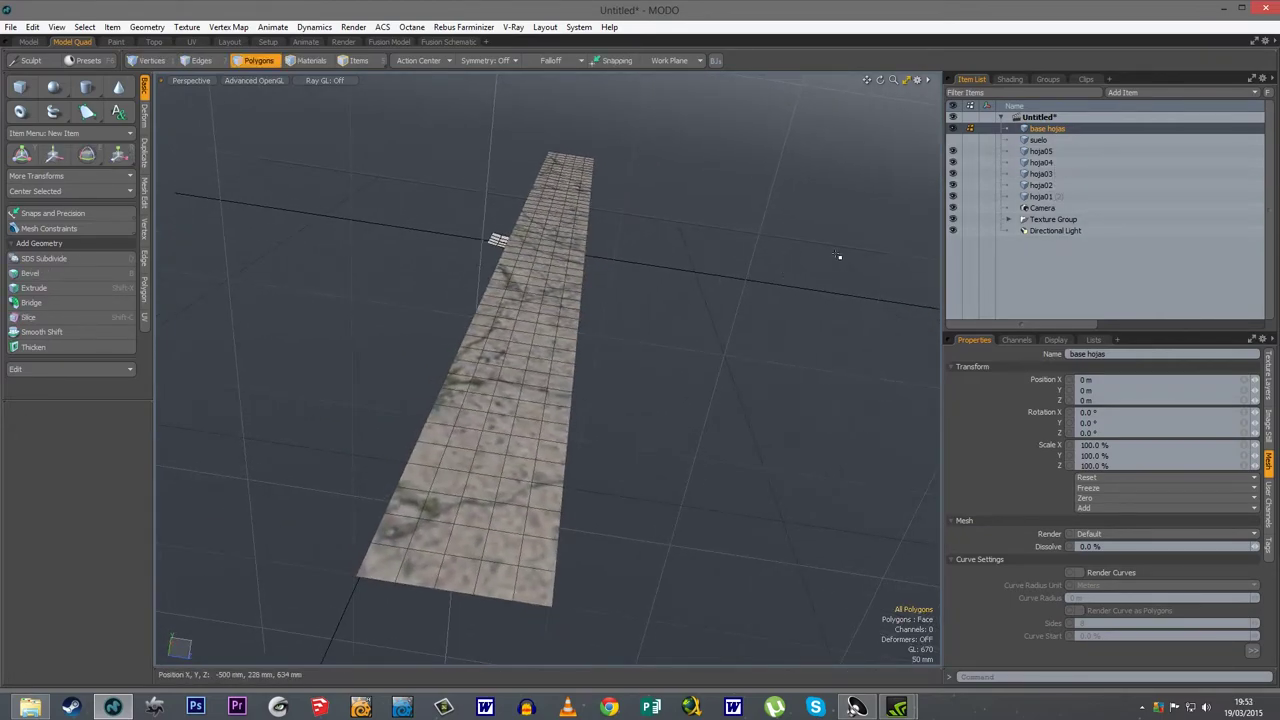
{"action": "left_click_drag", "start_coordinate": [676, 516], "coordinate": [592, 520], "text": "alt"}
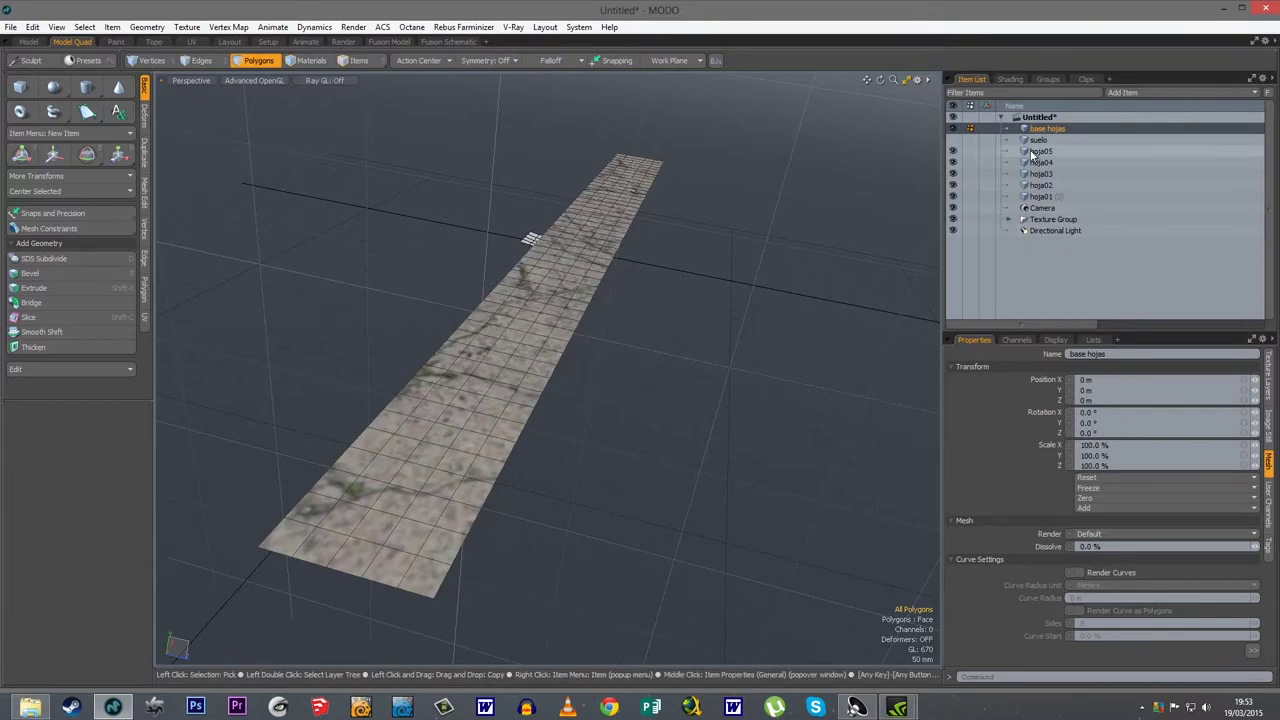
{"action": "left_click", "coordinate": [1041, 81]}
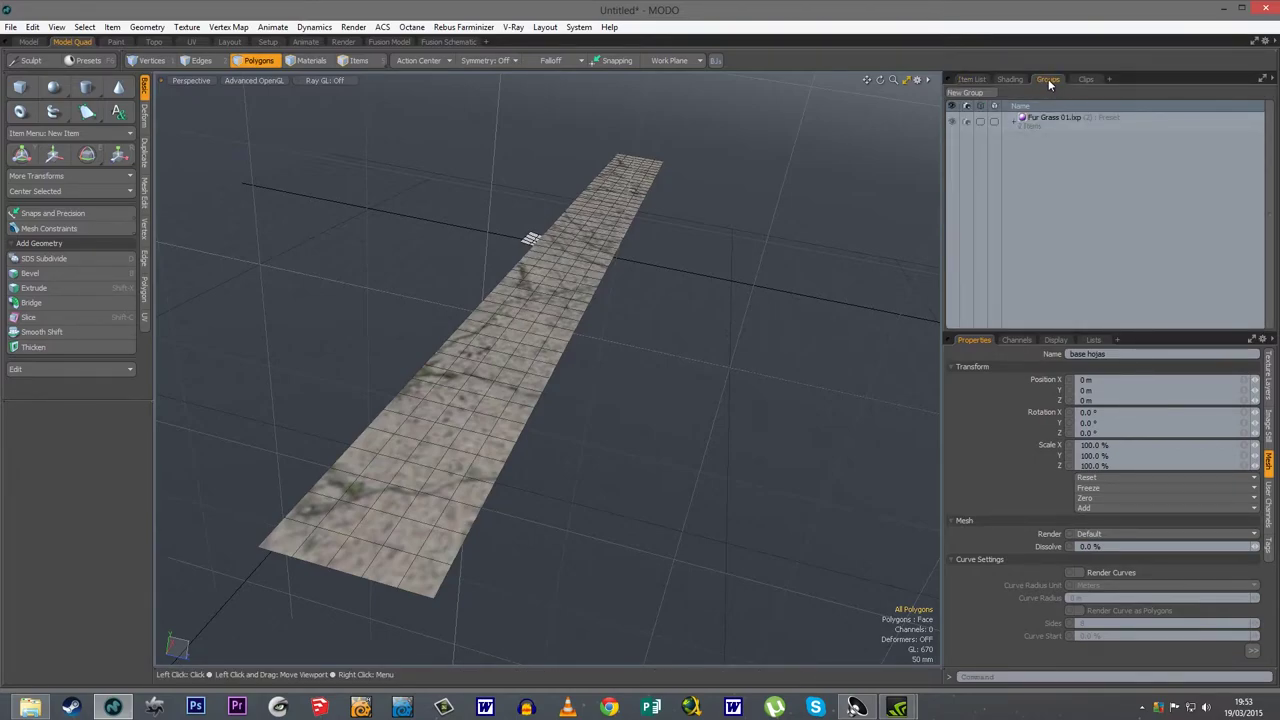
{"action": "left_click", "coordinate": [970, 79]}
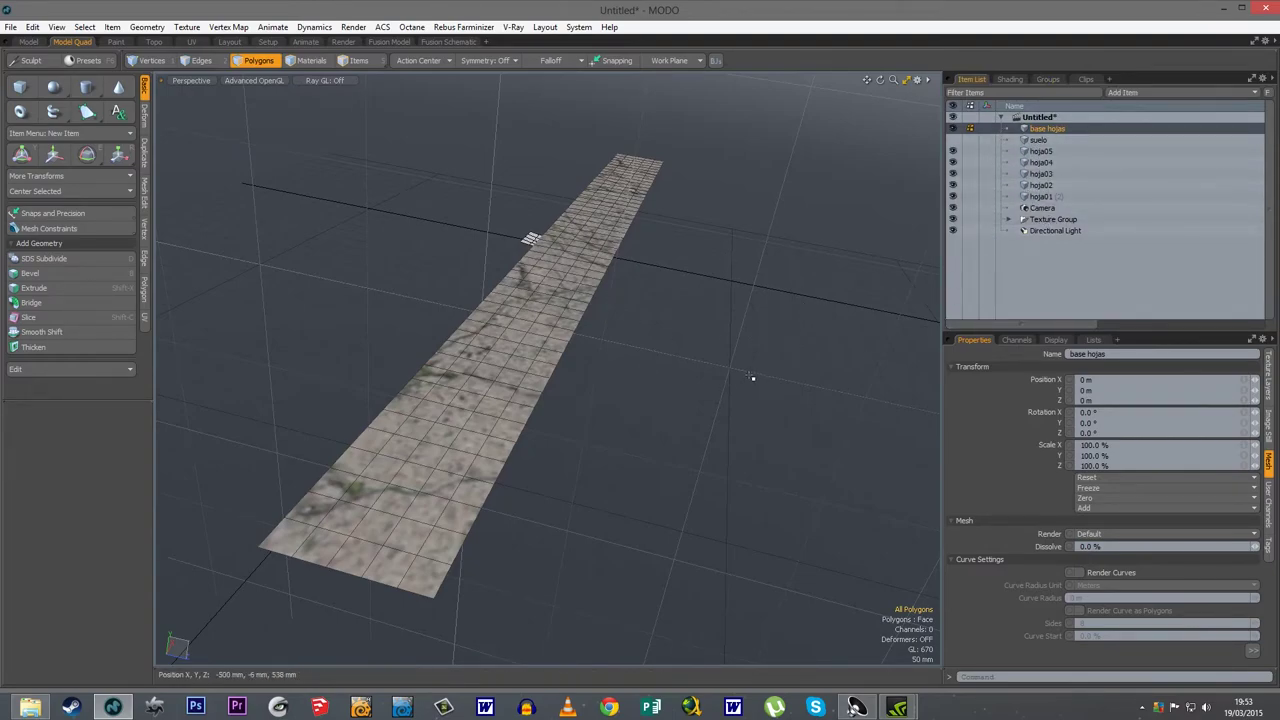
- Create a standard group named "hojas variadas" from the five leaf meshes hoja01 to hoja05 and expand its item list
{"action": "left_click", "coordinate": [1040, 151]}
{"action": "left_click", "coordinate": [1040, 196], "text": "shift"}
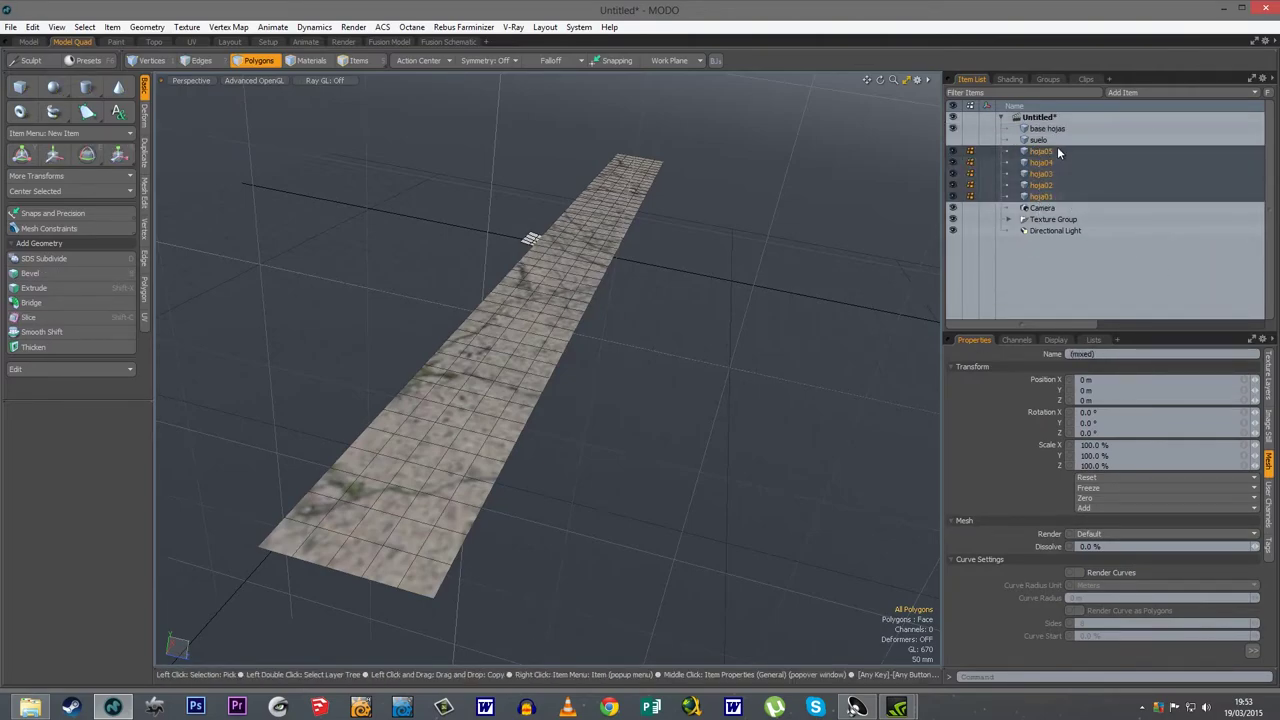
{"action": "left_click", "coordinate": [1050, 79]}
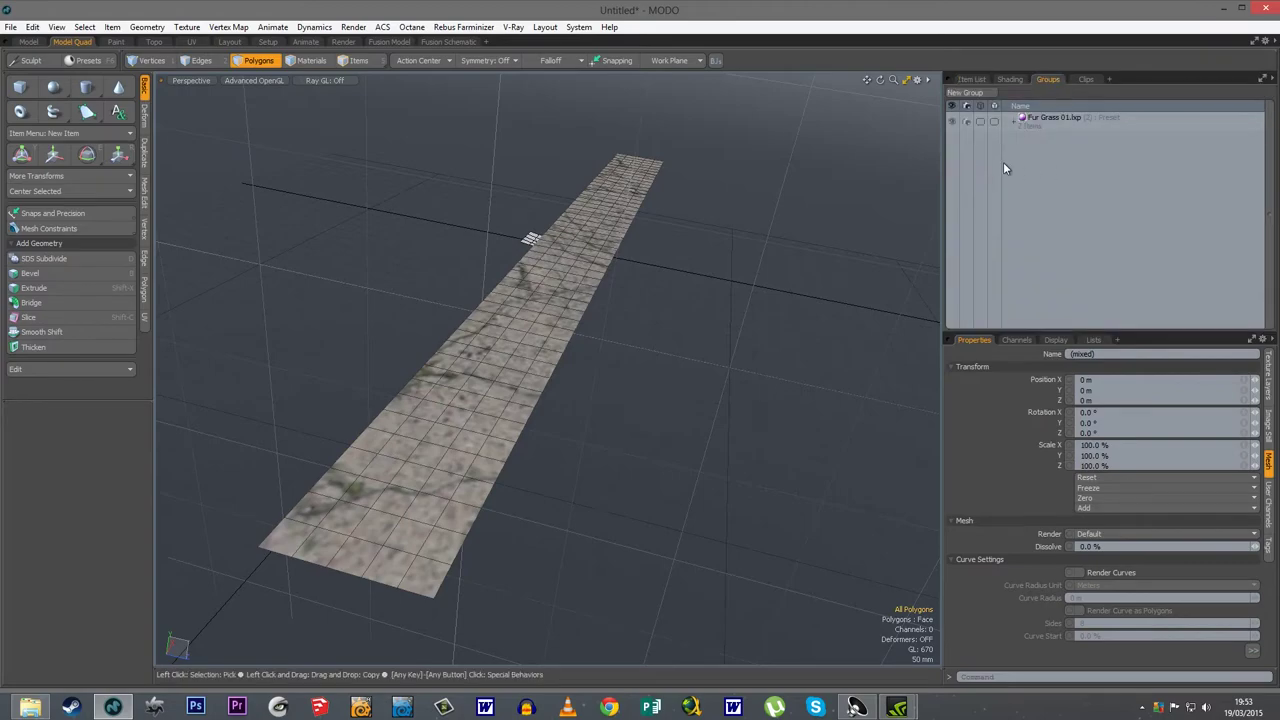
{"action": "left_click", "coordinate": [966, 93]}
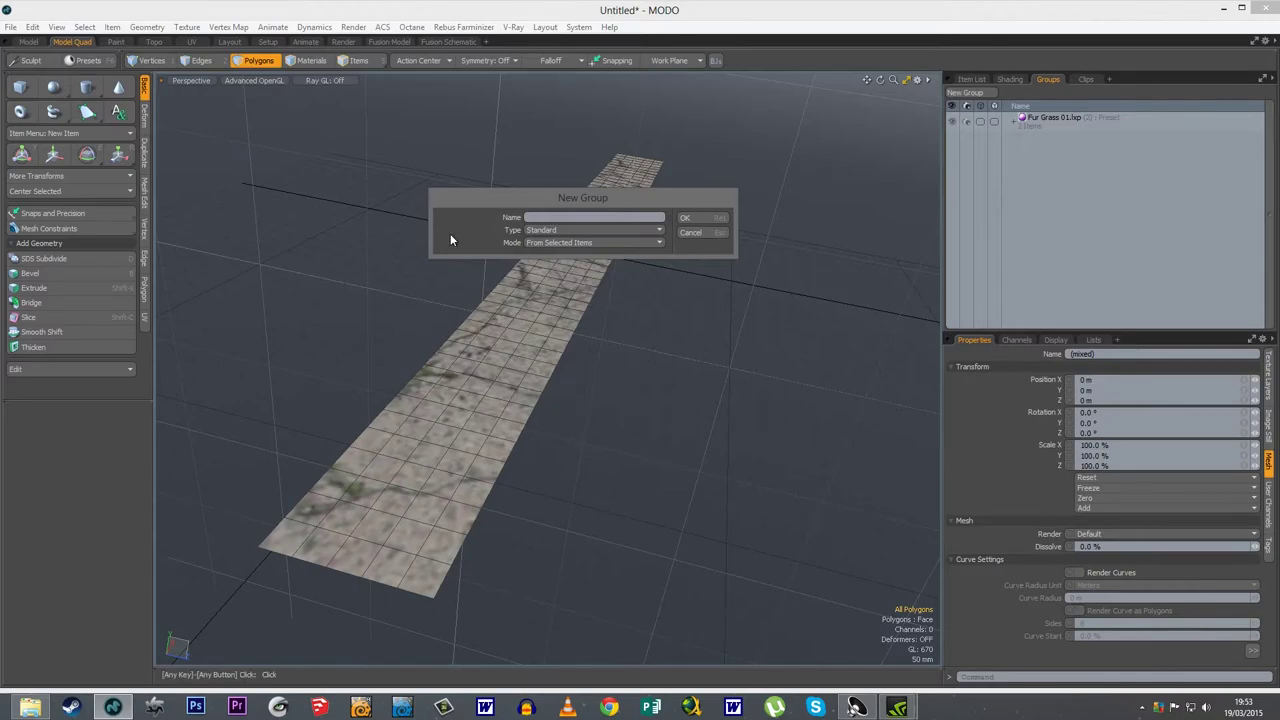
{"action": "type", "text": "hojas variadas"}
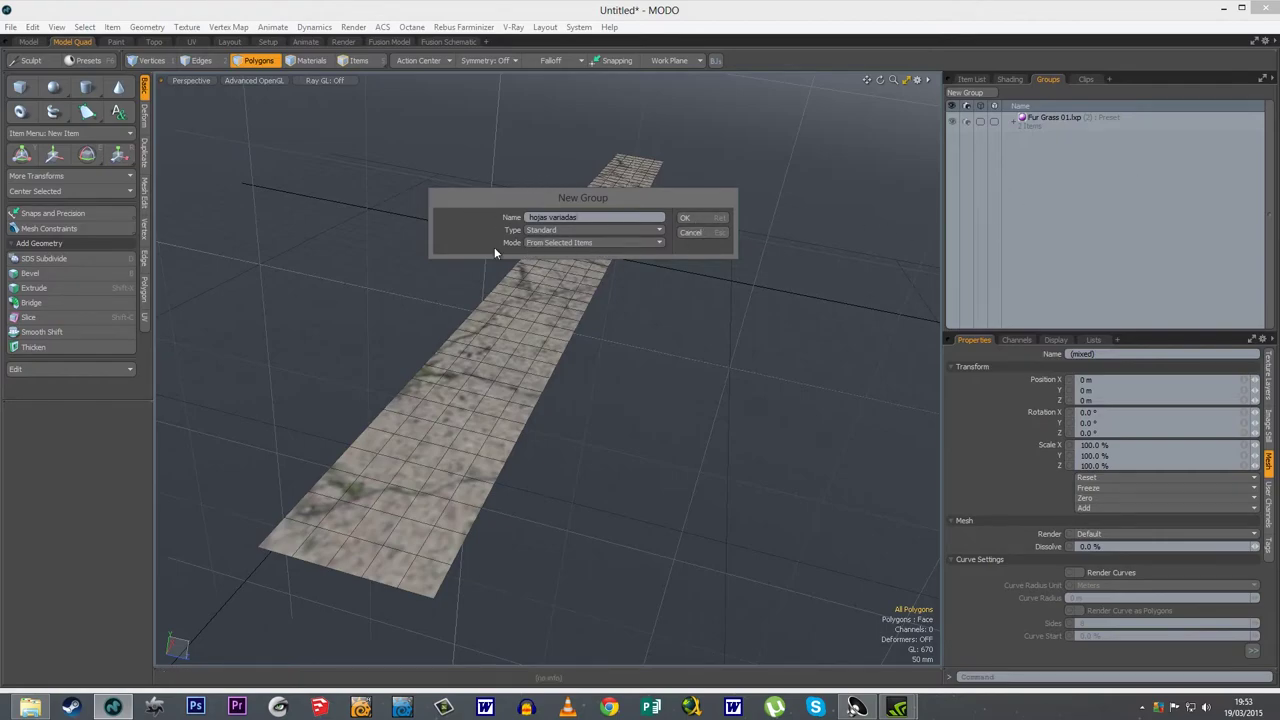
{"action": "left_click", "coordinate": [686, 218]}
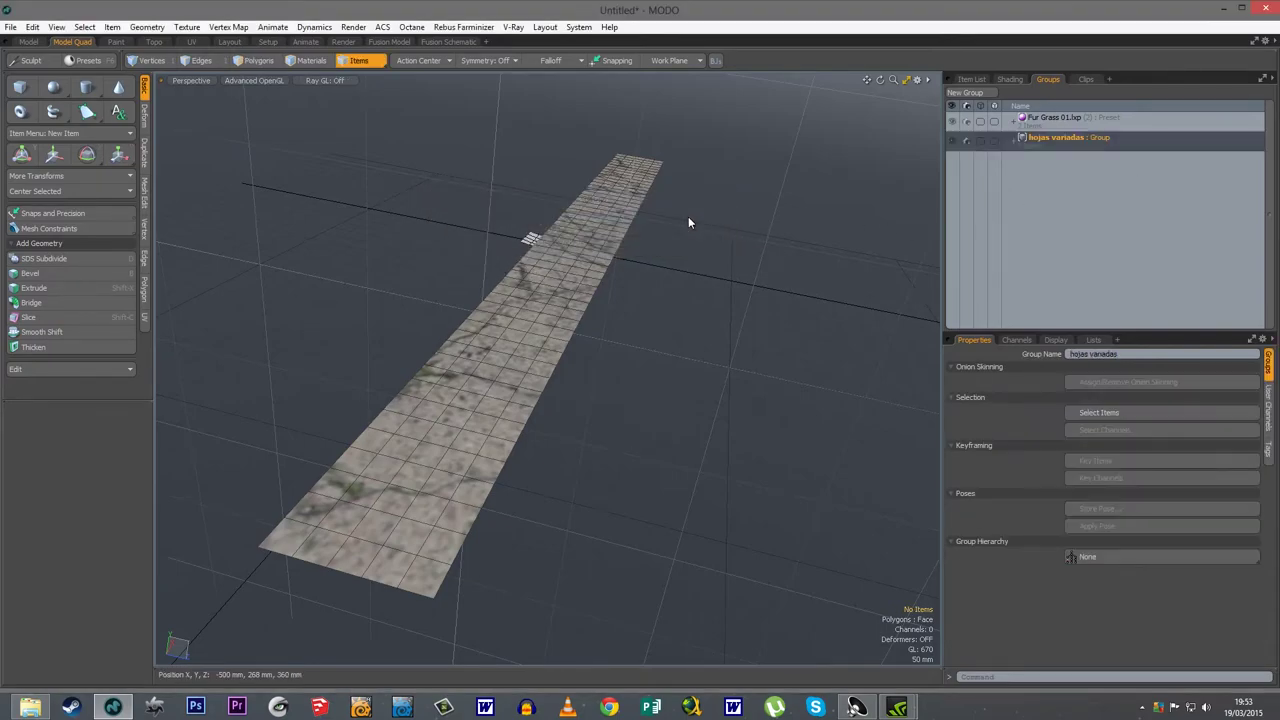
{"action": "left_click", "coordinate": [1015, 141]}
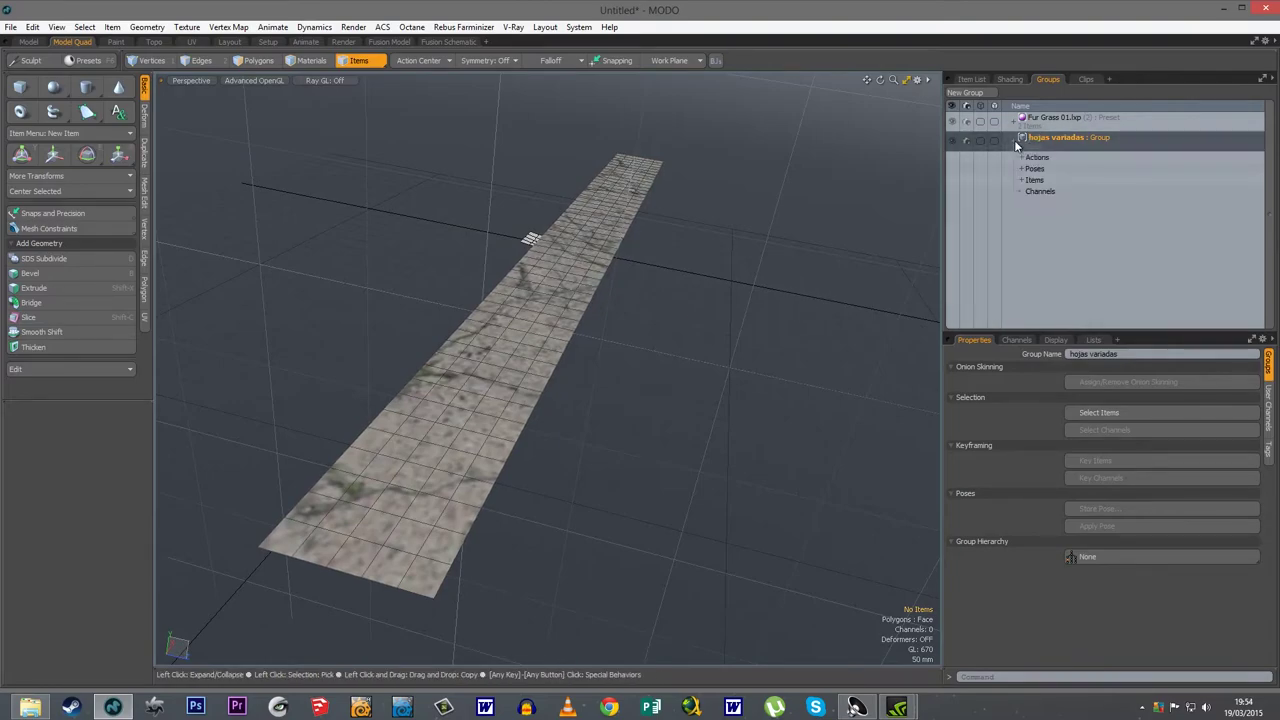
{"action": "left_click", "coordinate": [1022, 180]}
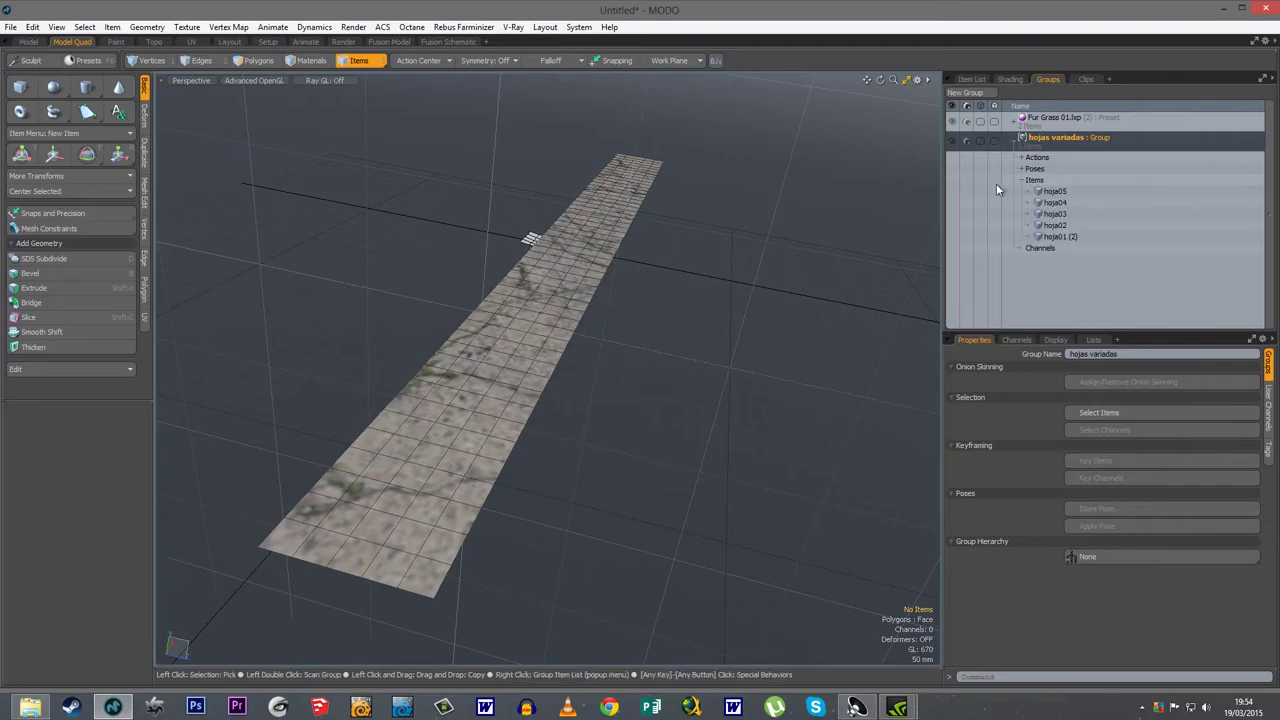
- Add a Replicator with the "hojas variadas" group as prototype and the "base hojas" mesh as point source
{"action": "left_click", "coordinate": [969, 80]}
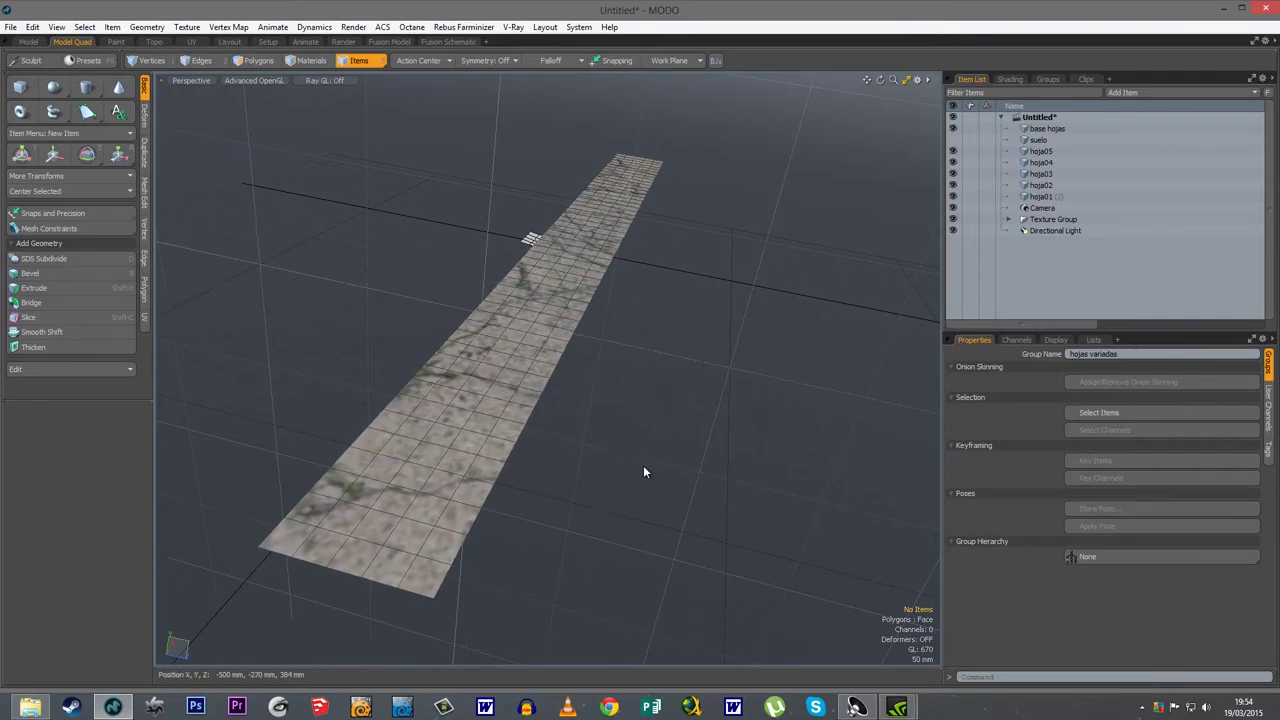
{"action": "left_click", "coordinate": [1119, 91]}
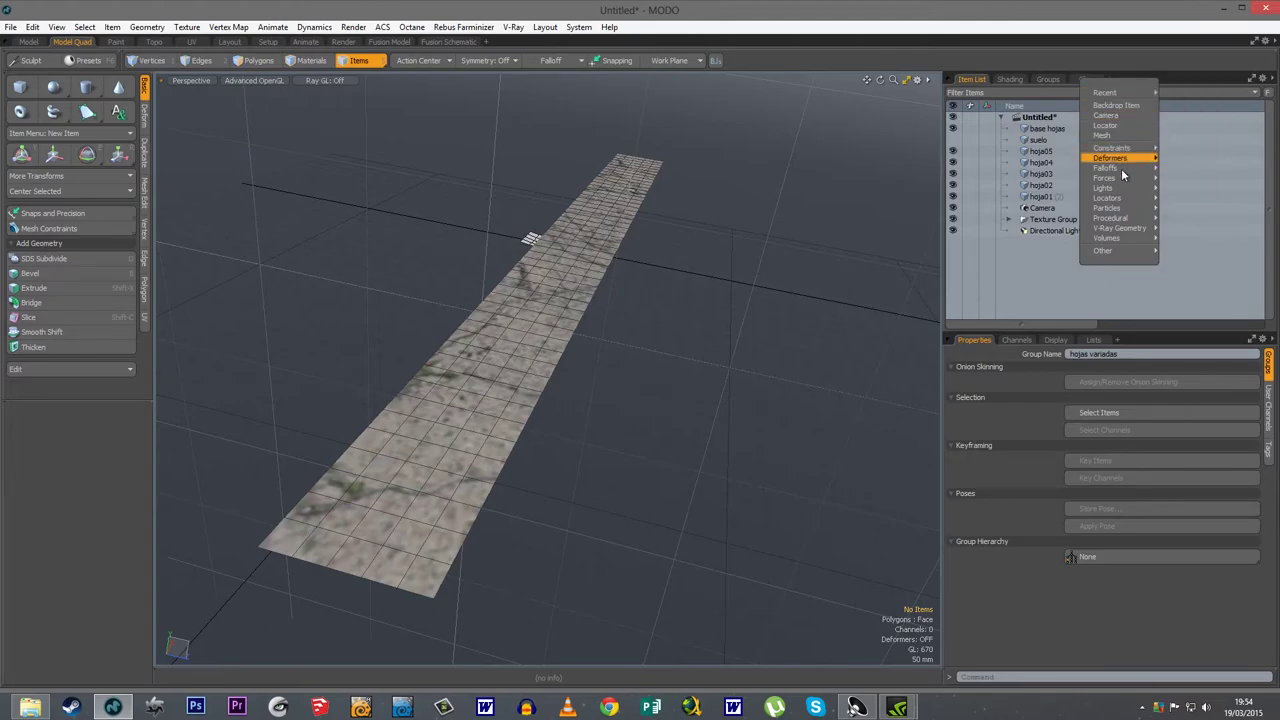
{"action": "mouse_move", "coordinate": [1132, 207]}
{"action": "left_click", "coordinate": [1184, 208]}
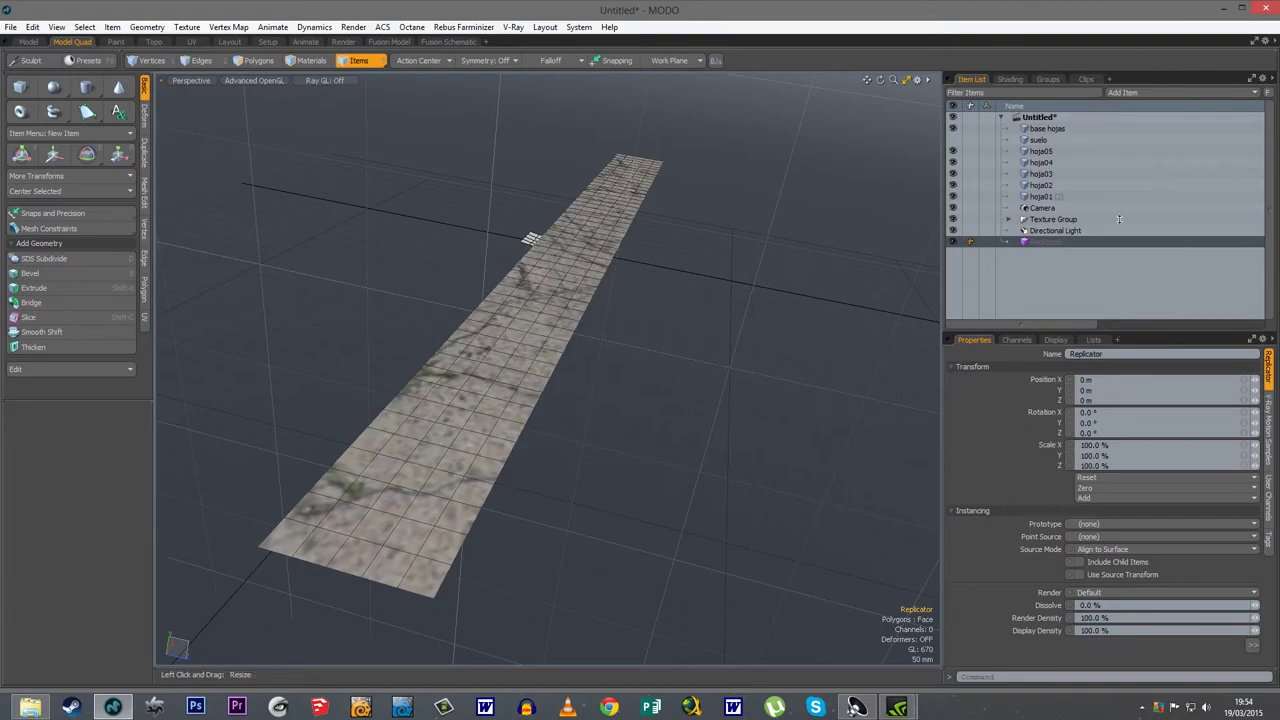
{"action": "left_click_drag", "start_coordinate": [1118, 333], "coordinate": [1118, 221]}
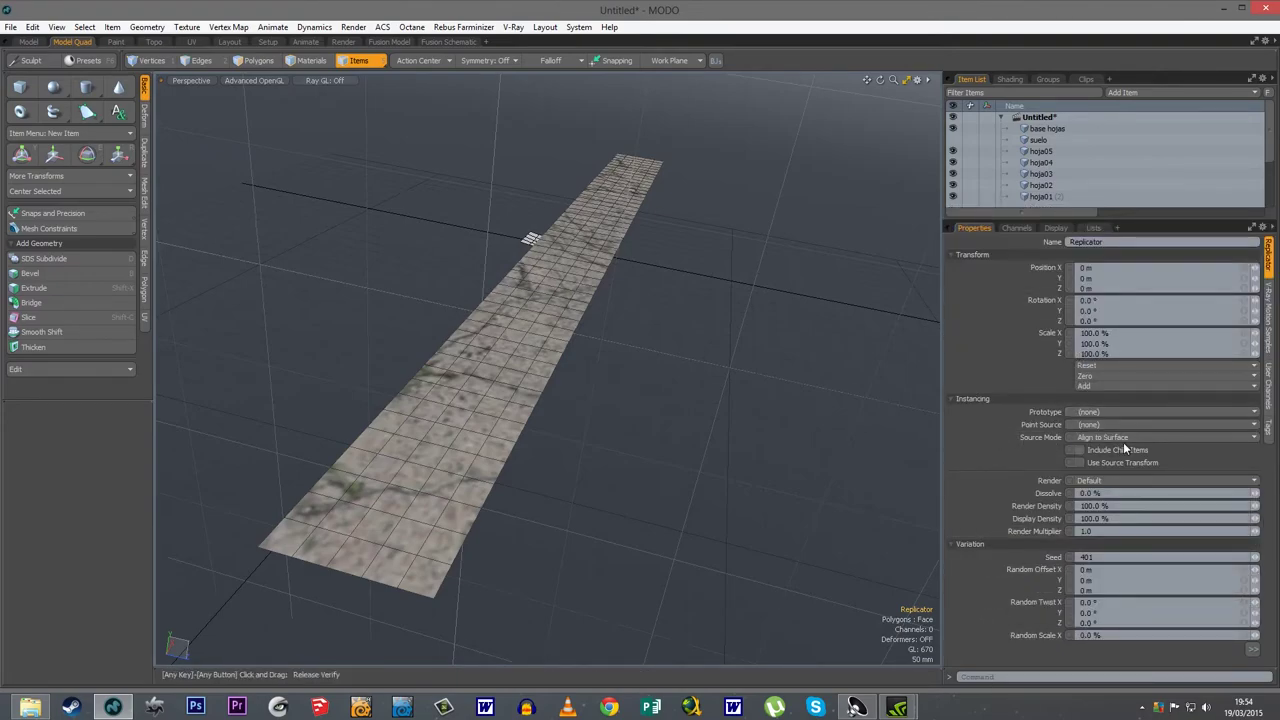
{"action": "left_click", "coordinate": [1099, 412]}
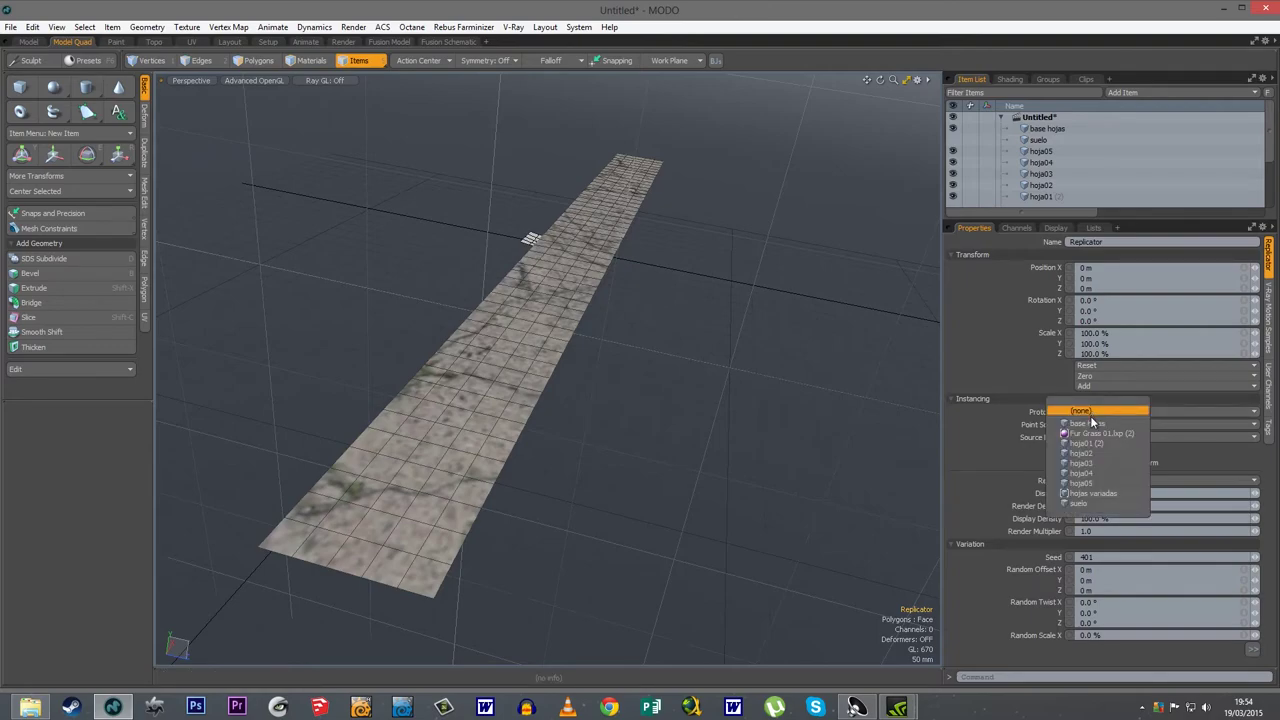
{"action": "left_click", "coordinate": [1091, 494]}
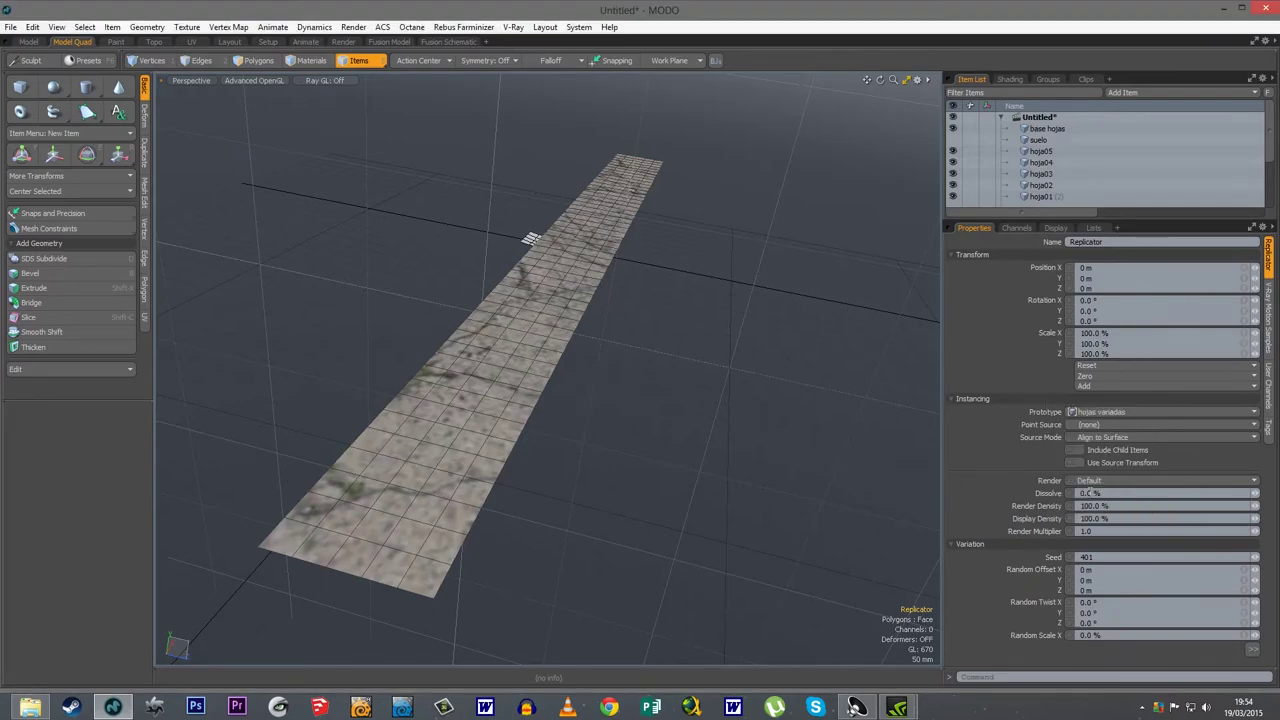
{"action": "left_click", "coordinate": [1081, 424]}
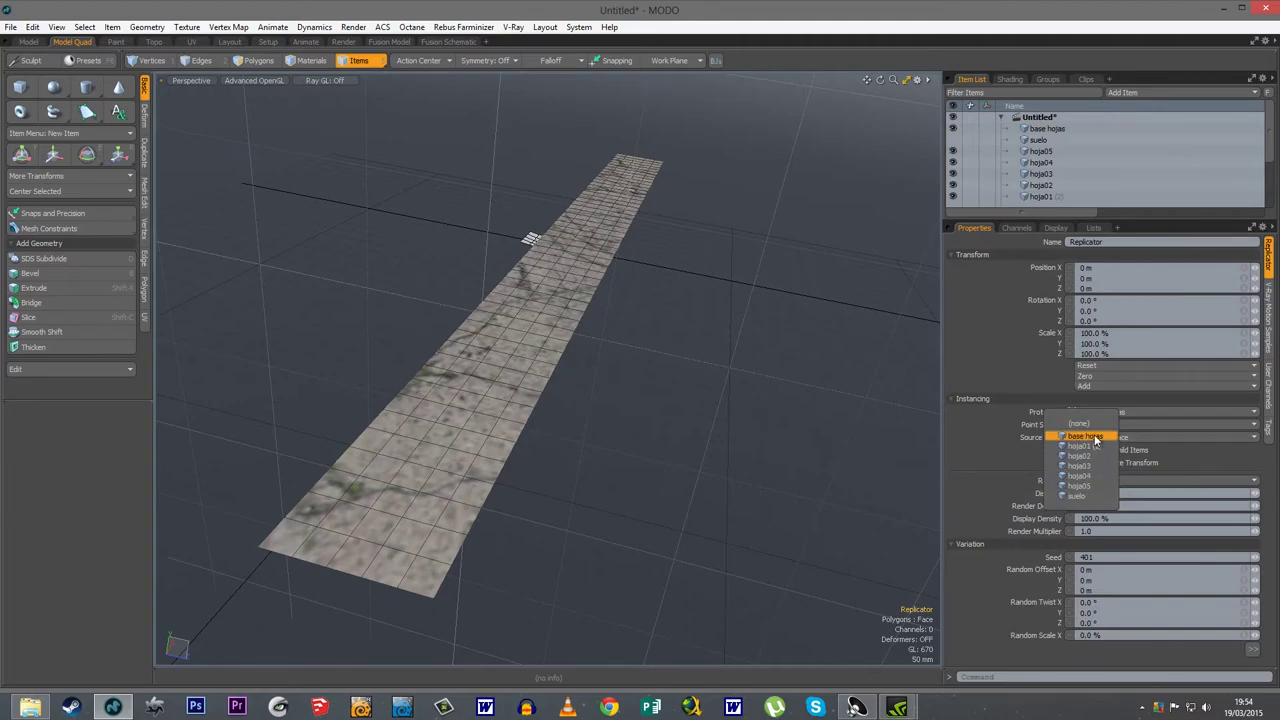
{"action": "left_click", "coordinate": [1093, 440]}
- Set the Replicator's Random Twist Y to about 101.2° and its Random Scale to about 51.5%
{"action": "left_click_drag", "start_coordinate": [430, 495], "coordinate": [490, 495], "text": "alt"}
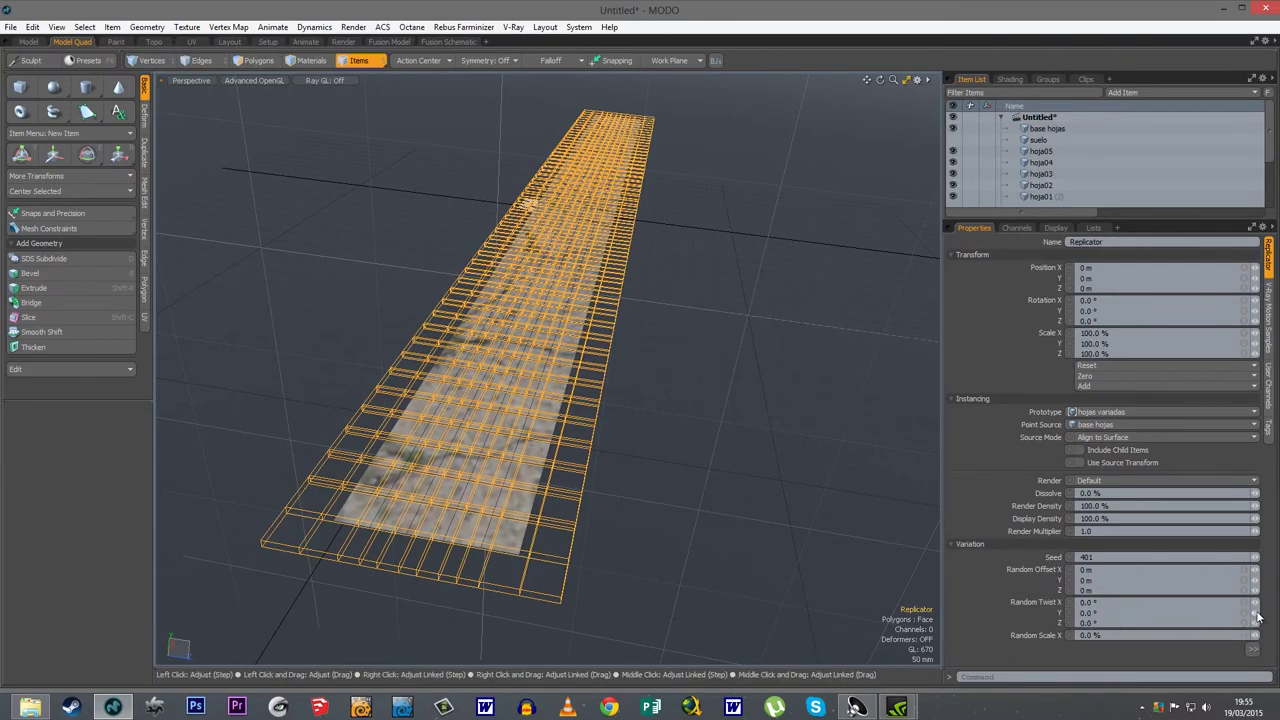
{"action": "left_click_drag", "start_coordinate": [1257, 617], "coordinate": [1277, 617]}
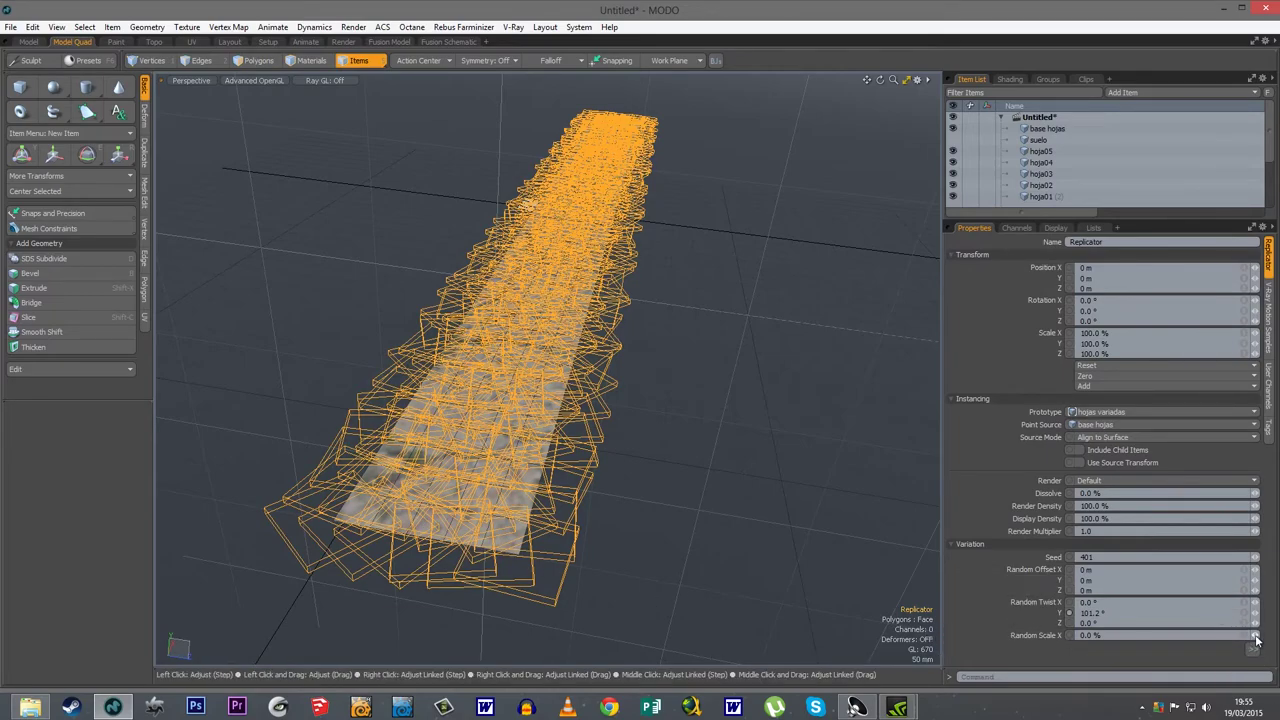
{"action": "left_click_drag", "start_coordinate": [1257, 640], "coordinate": [1257, 640]}
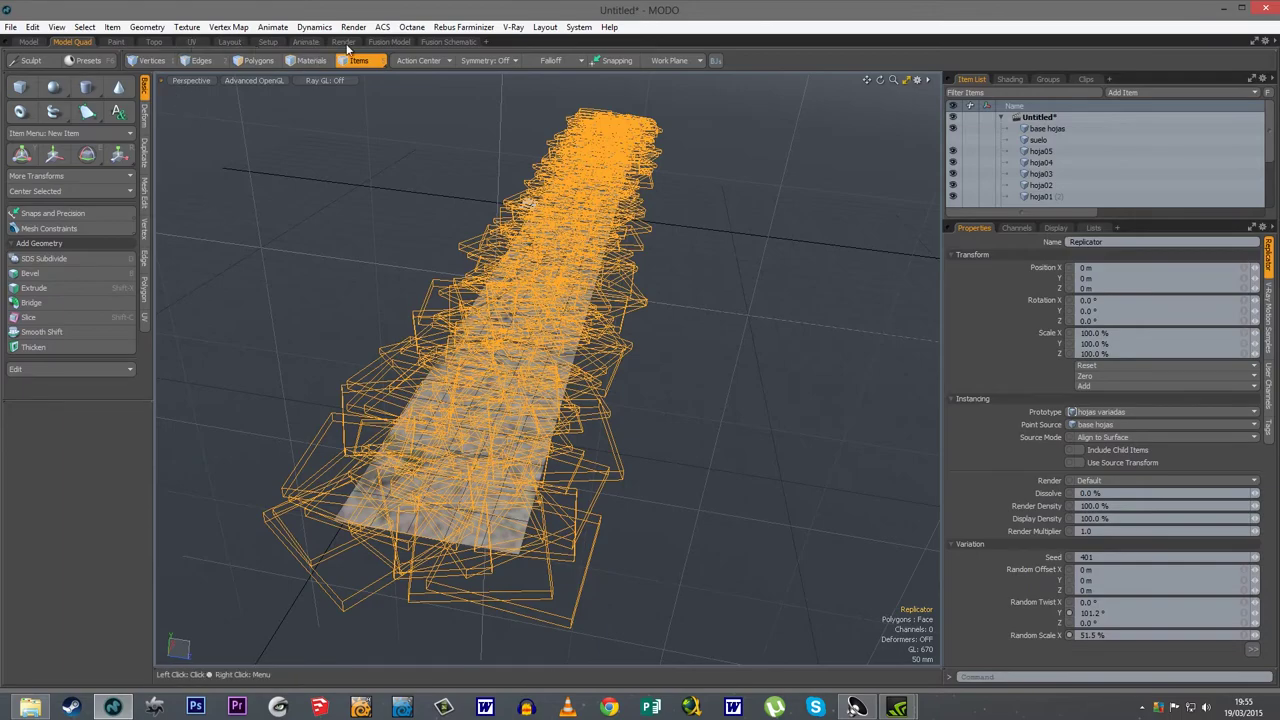
- Preview the replicated leaves in a render and set the Replicator's Render Density to 25%
{"action": "left_click", "coordinate": [353, 27]}
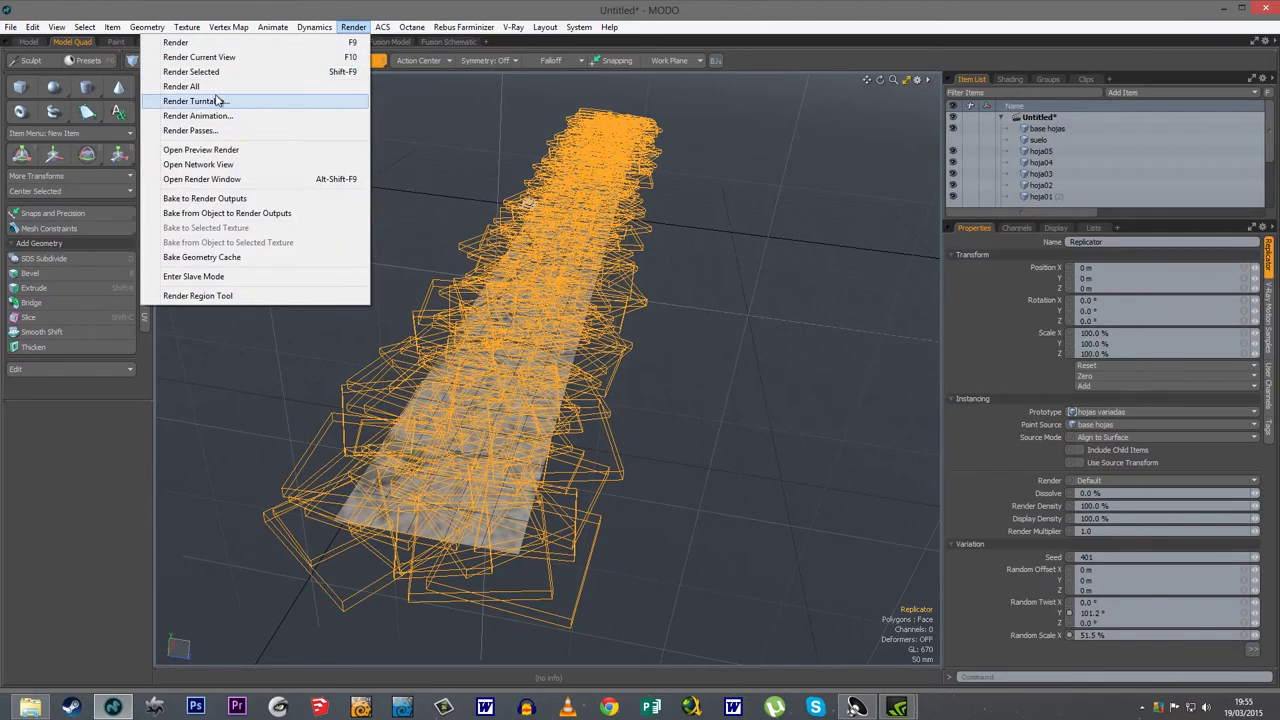
{"action": "left_click", "coordinate": [221, 150]}
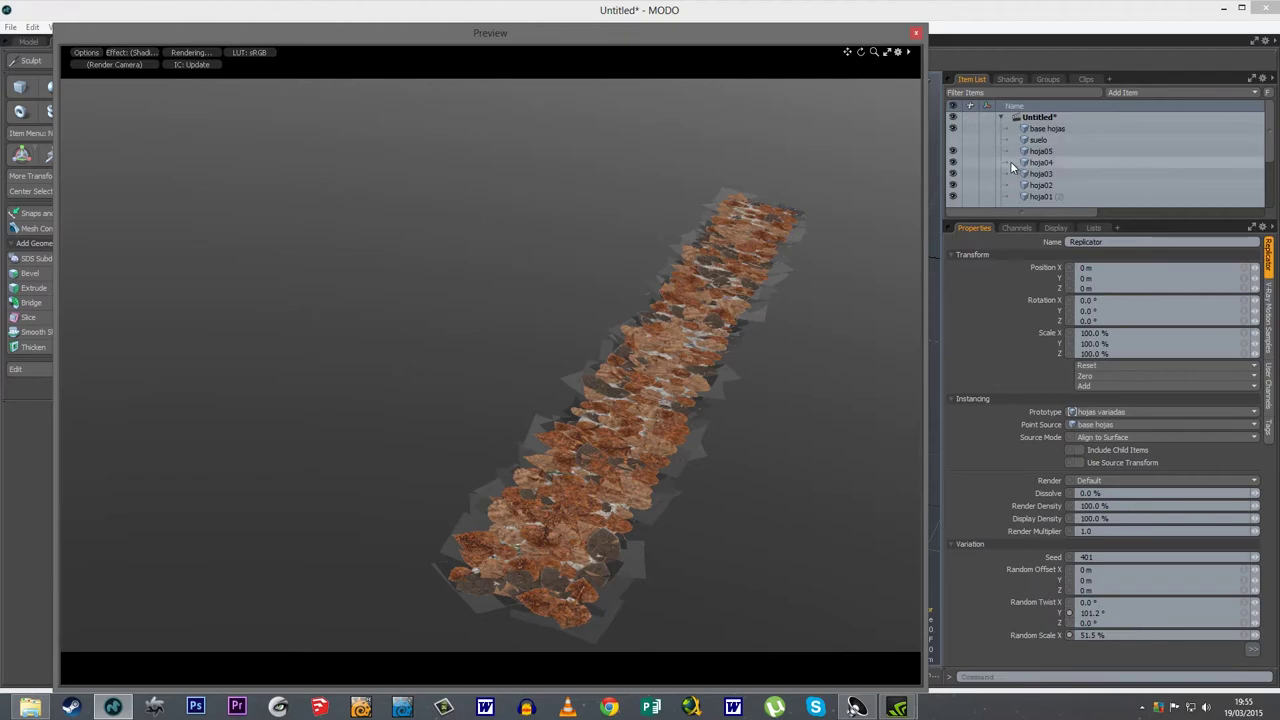
{"action": "left_click", "coordinate": [1113, 507]}
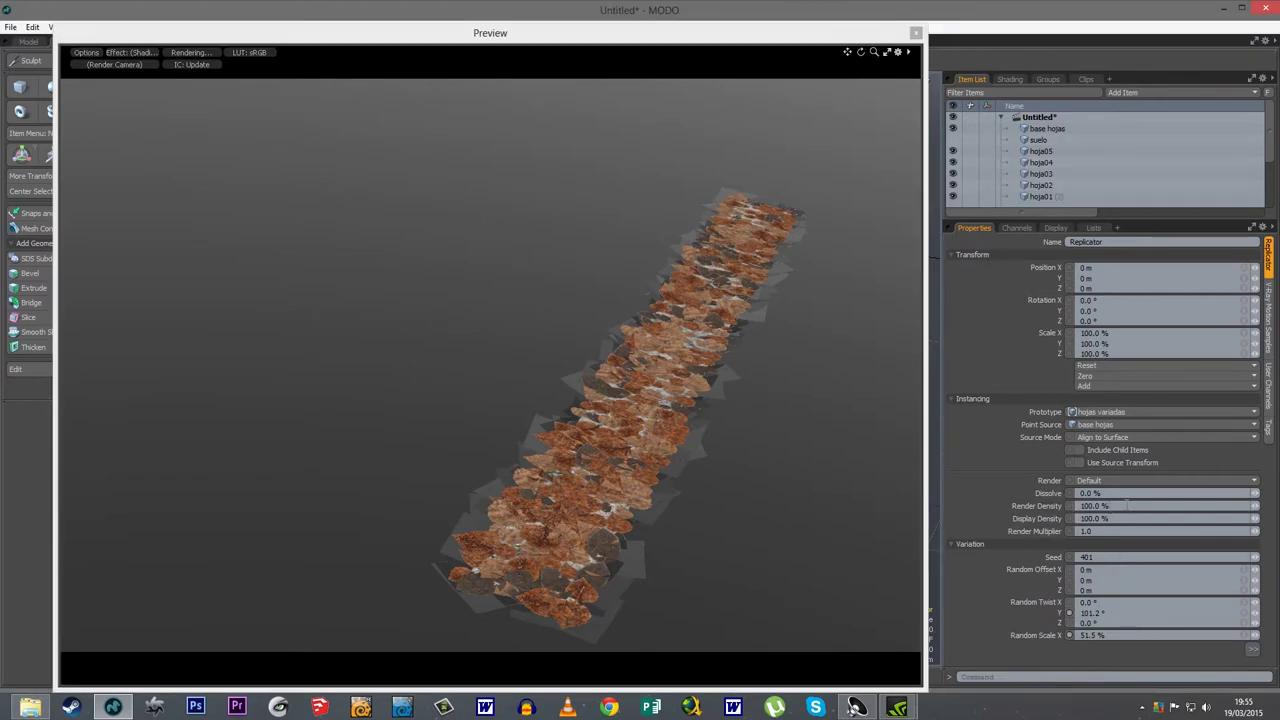
{"action": "type", "text": "25"}
{"action": "key", "text": "Return"}
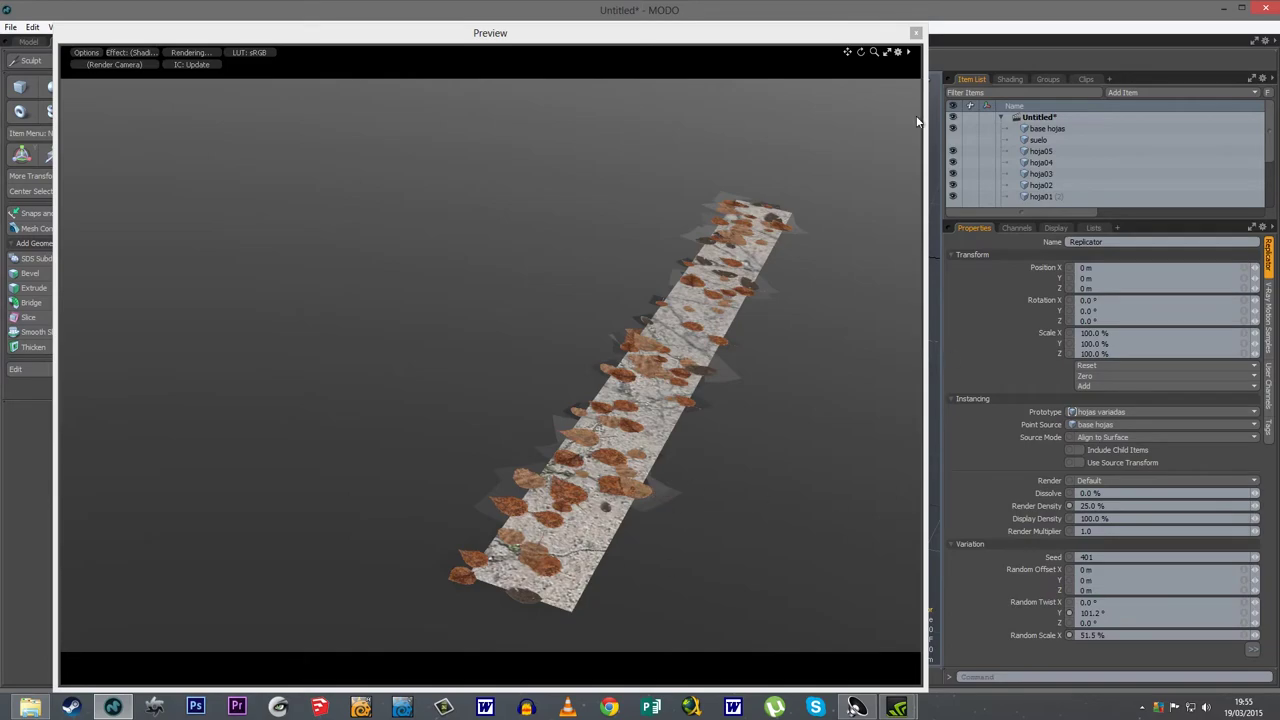
{"action": "left_click", "coordinate": [916, 37]}
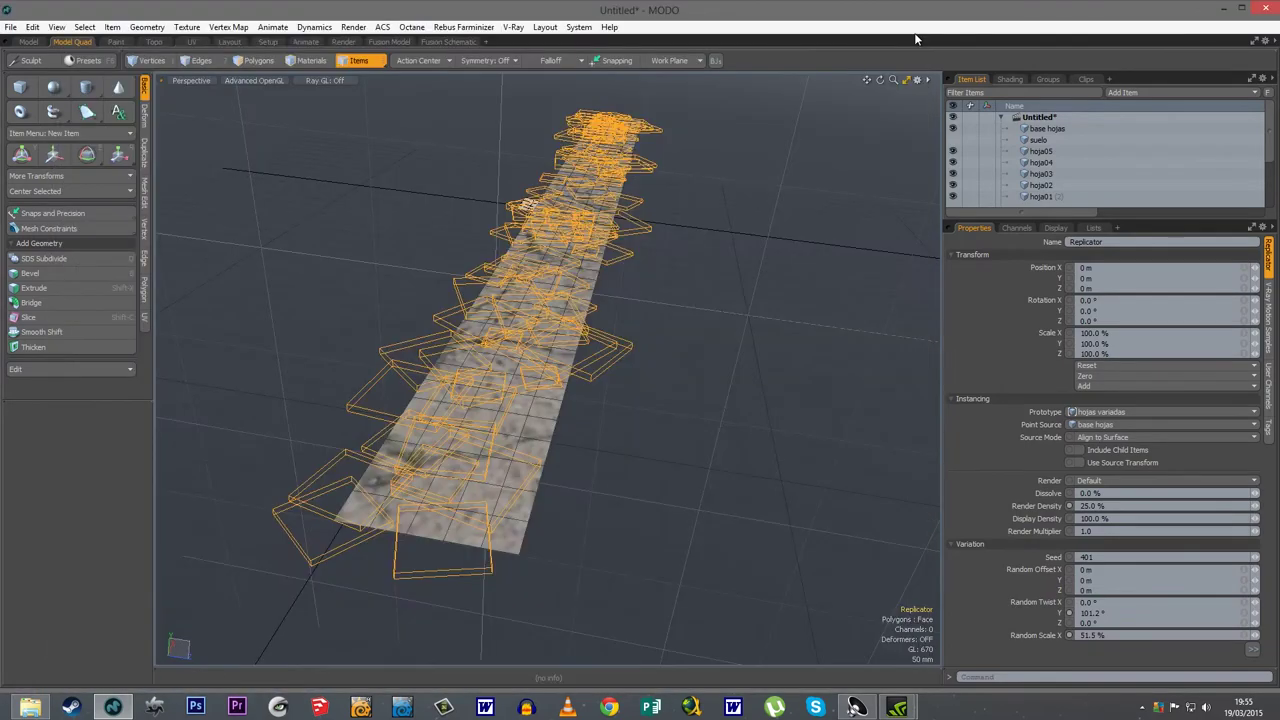
- Hide the "base hojas" strip and make the "suelo" ground mesh visible
{"action": "left_click_drag", "start_coordinate": [608, 564], "coordinate": [536, 558], "text": "alt"}
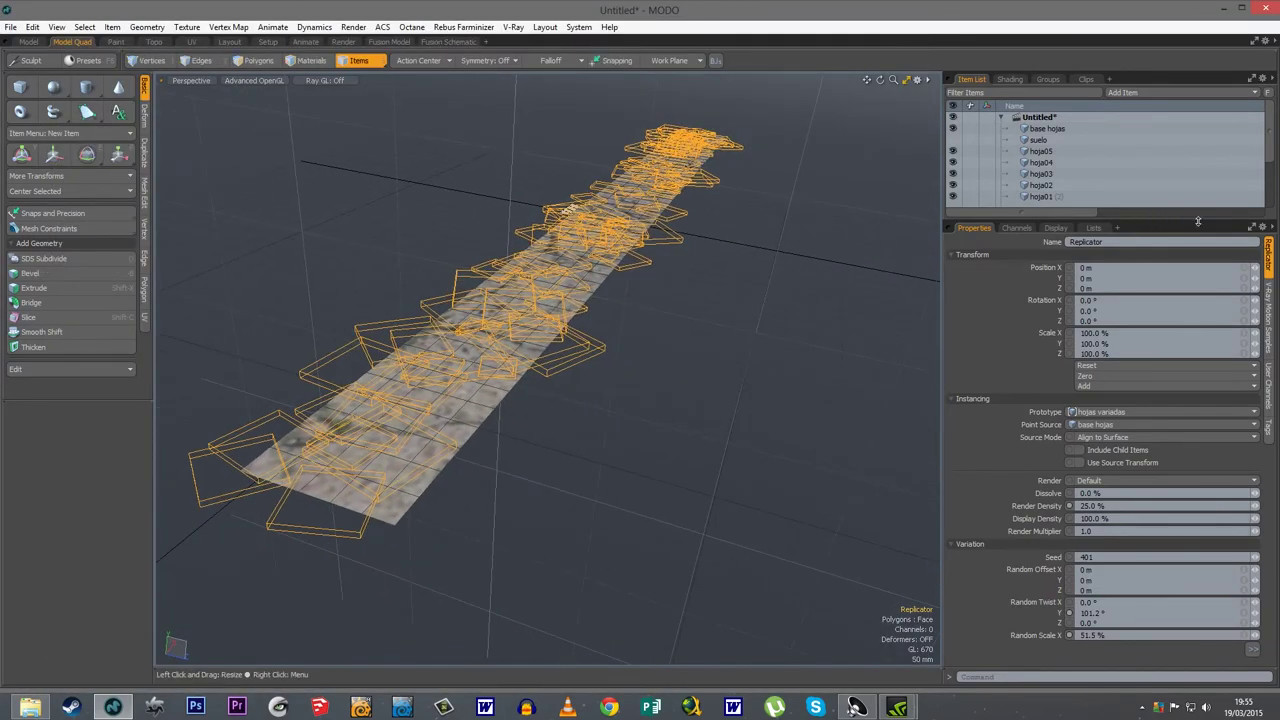
{"action": "left_click_drag", "start_coordinate": [1168, 214], "coordinate": [1148, 362]}
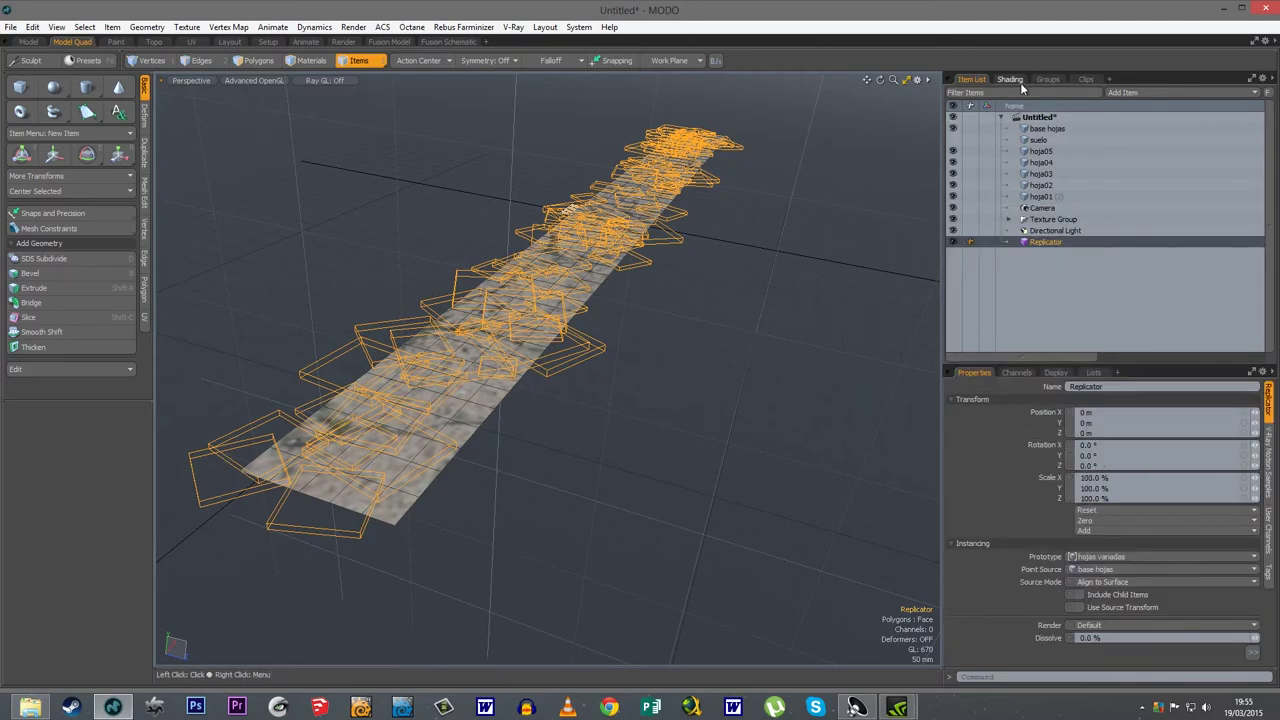
{"action": "left_click_drag", "start_coordinate": [954, 129], "coordinate": [953, 140]}
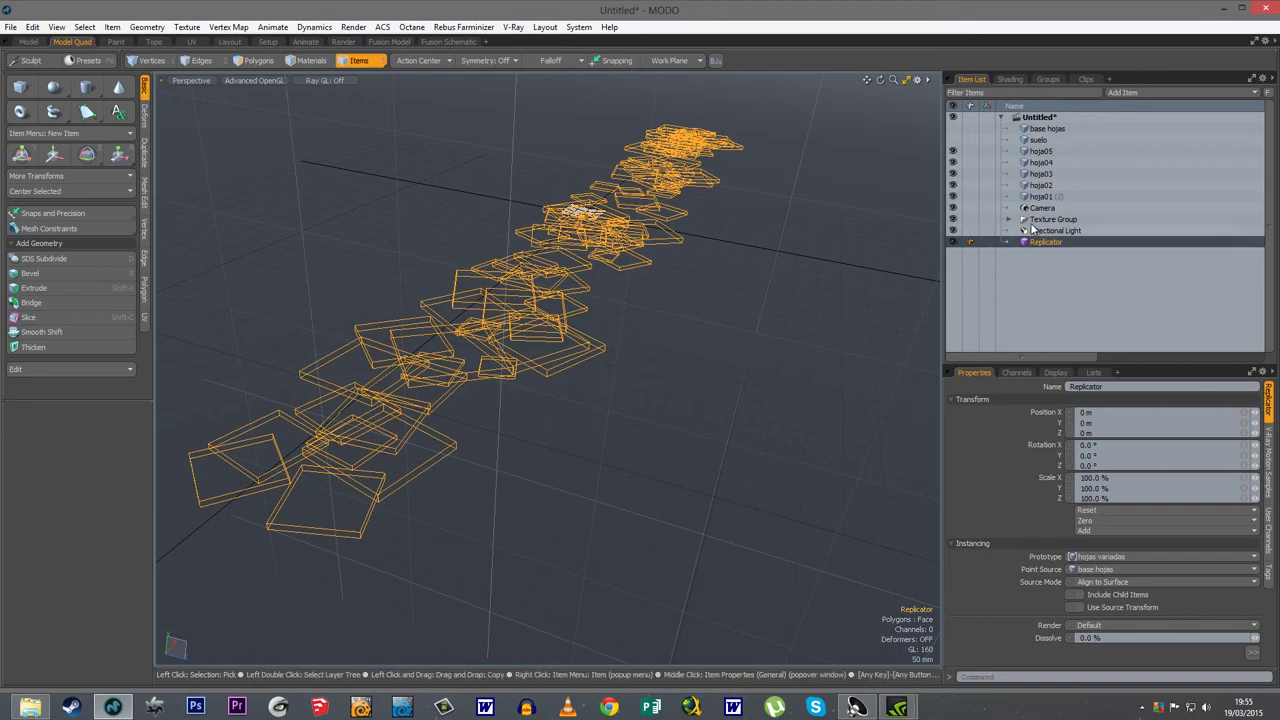
{"action": "left_click", "coordinate": [1009, 79]}
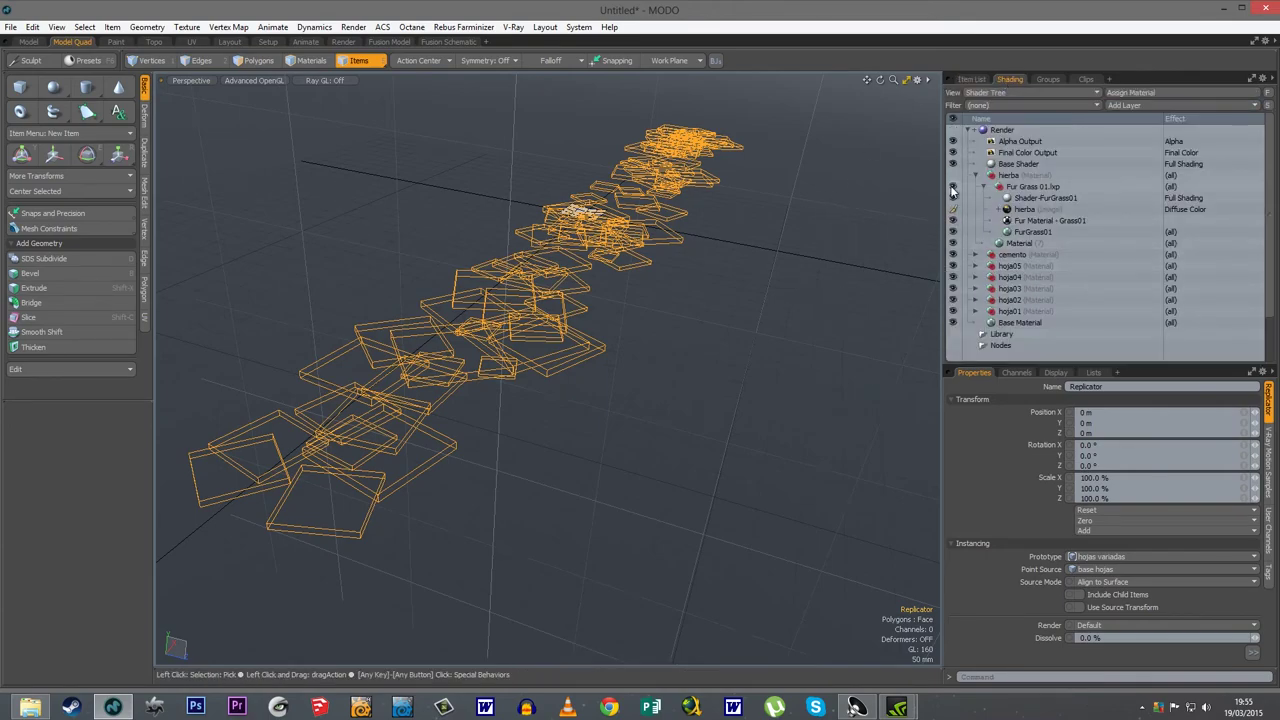
{"action": "left_click", "coordinate": [971, 80]}
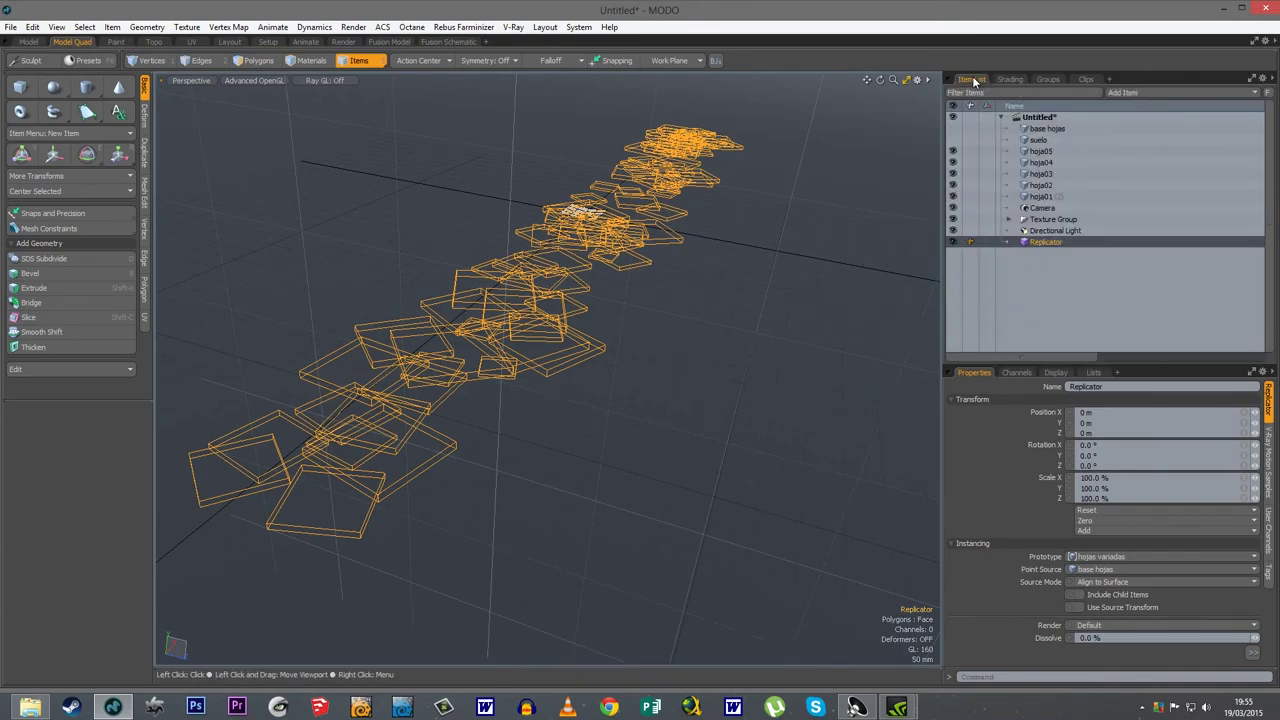
{"action": "left_click", "coordinate": [952, 140]}
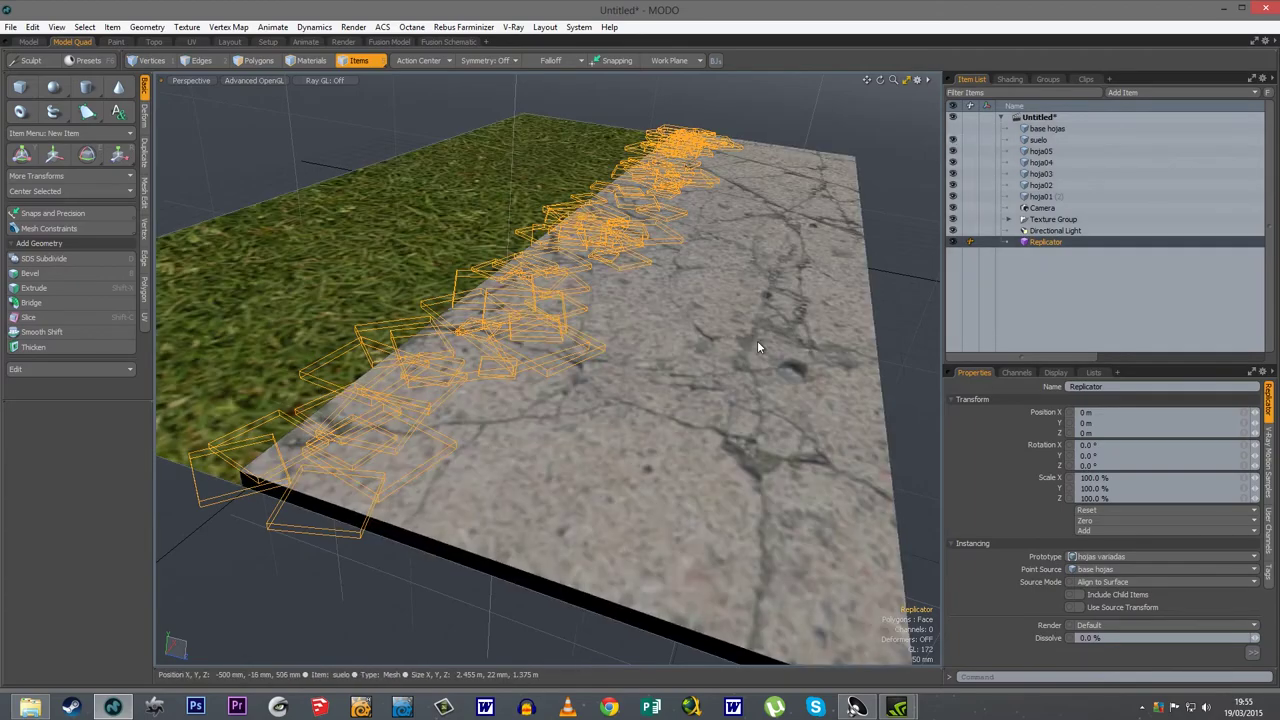
- Preview the render of the grass, cement and scattered leaves together, and close the preview
{"action": "left_click_drag", "start_coordinate": [545, 300], "coordinate": [525, 441], "text": "alt"}
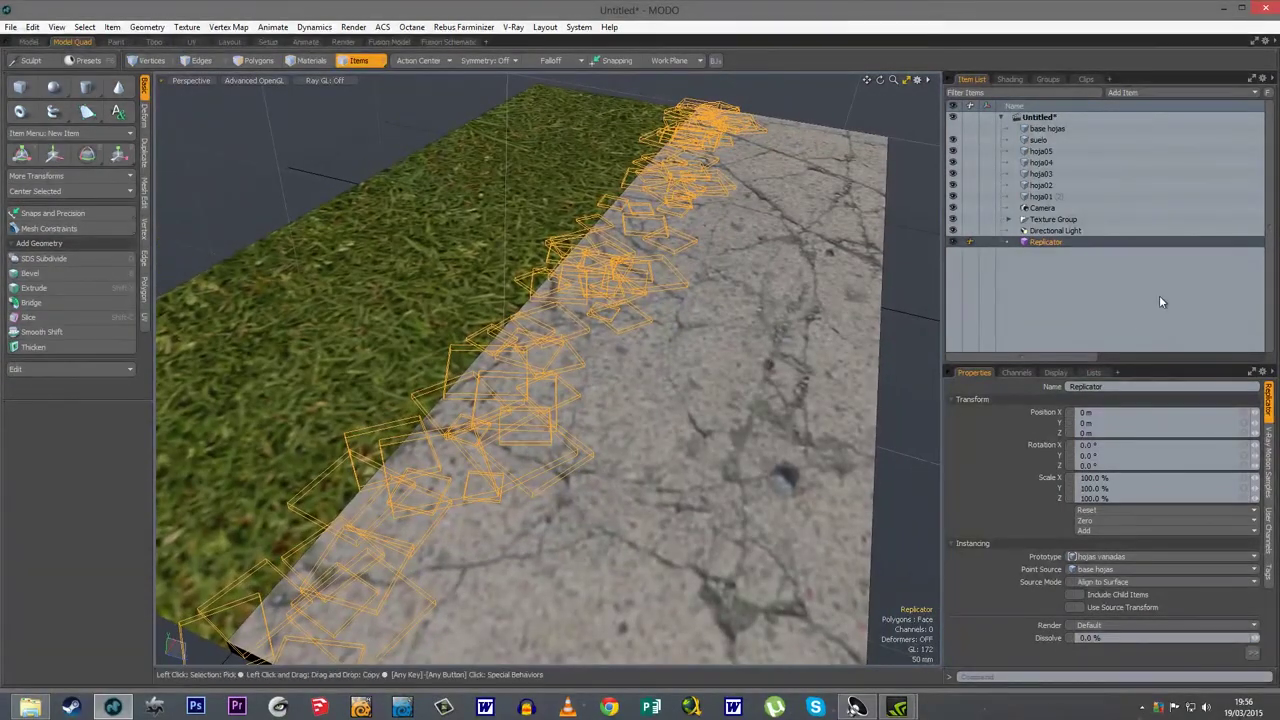
{"action": "left_click", "coordinate": [354, 27]}
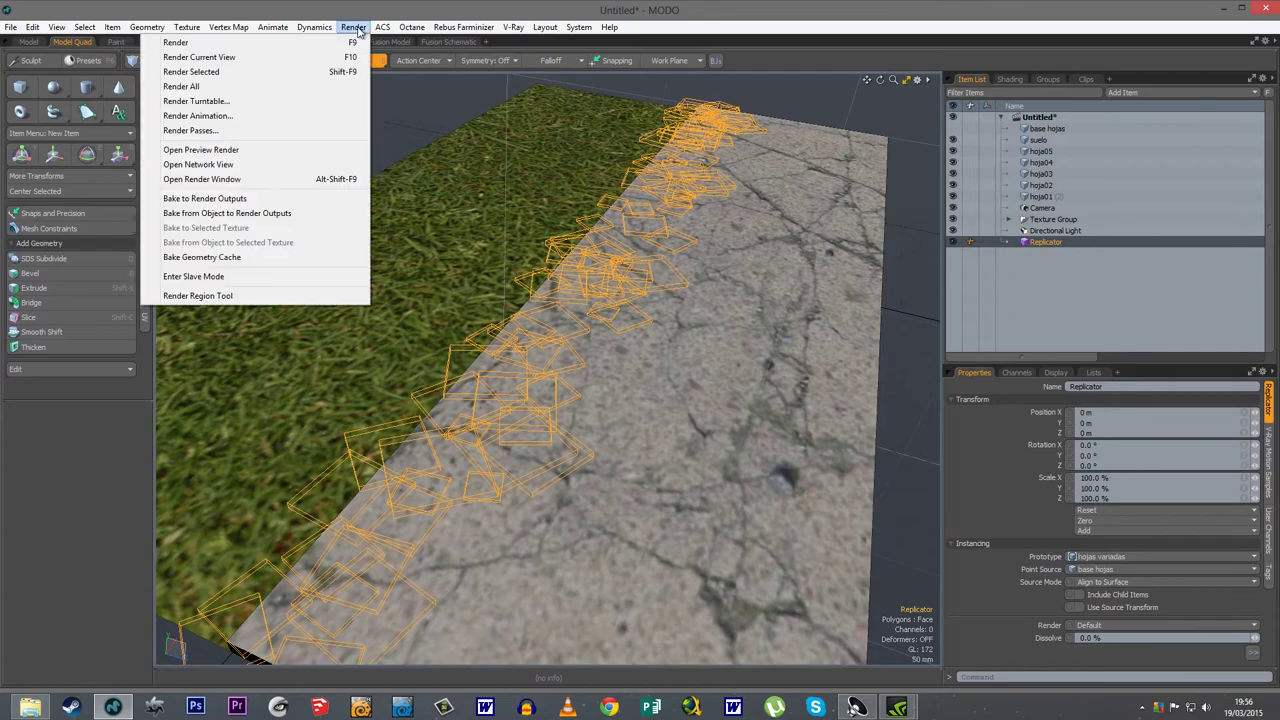
{"action": "left_click", "coordinate": [240, 154]}
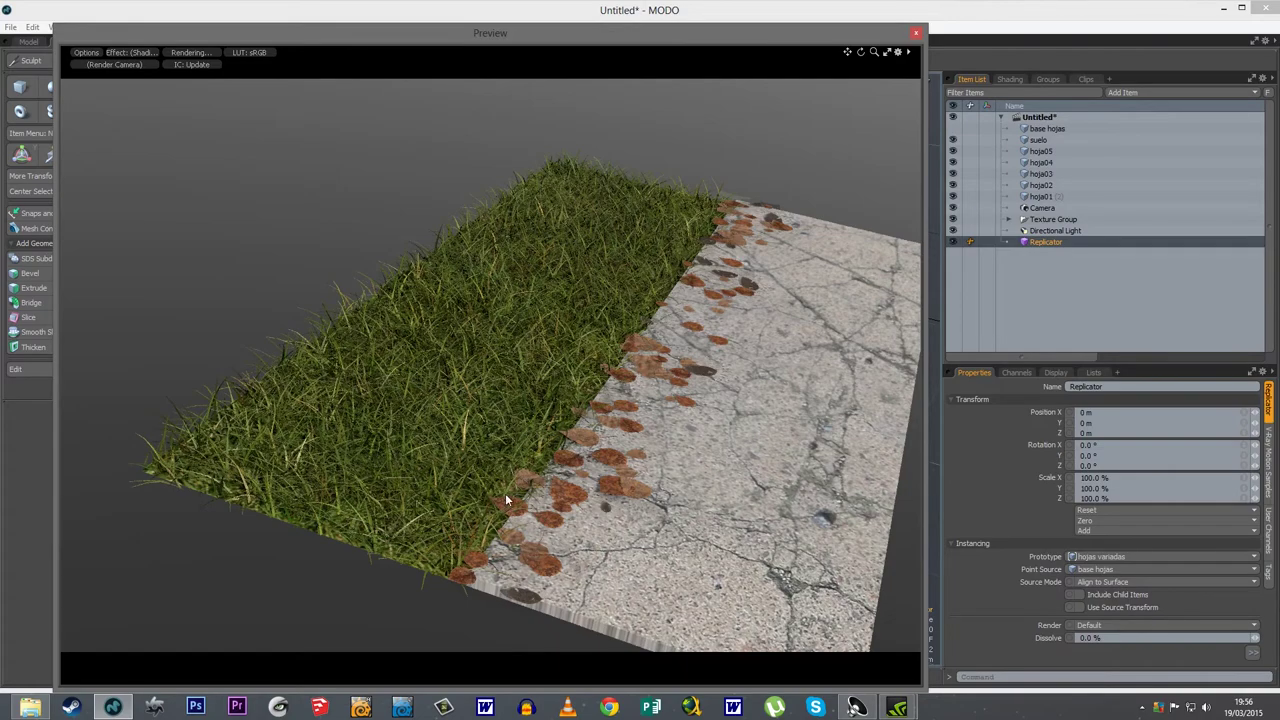
{"action": "left_click", "coordinate": [915, 33]}
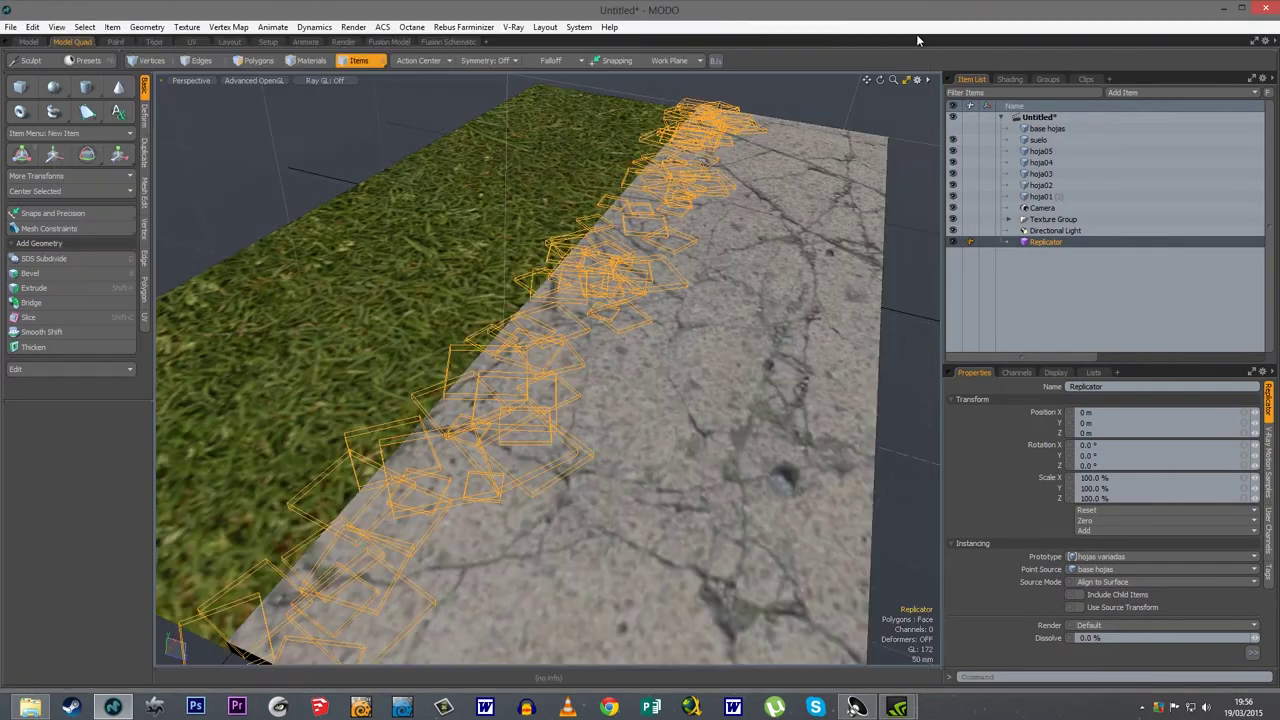
- Move all polygons of the five leaf meshes 130 mm along Z so the replicas shift onto the cement
{"action": "left_click", "coordinate": [1051, 149]}
{"action": "left_click", "coordinate": [1047, 197], "text": "shift"}
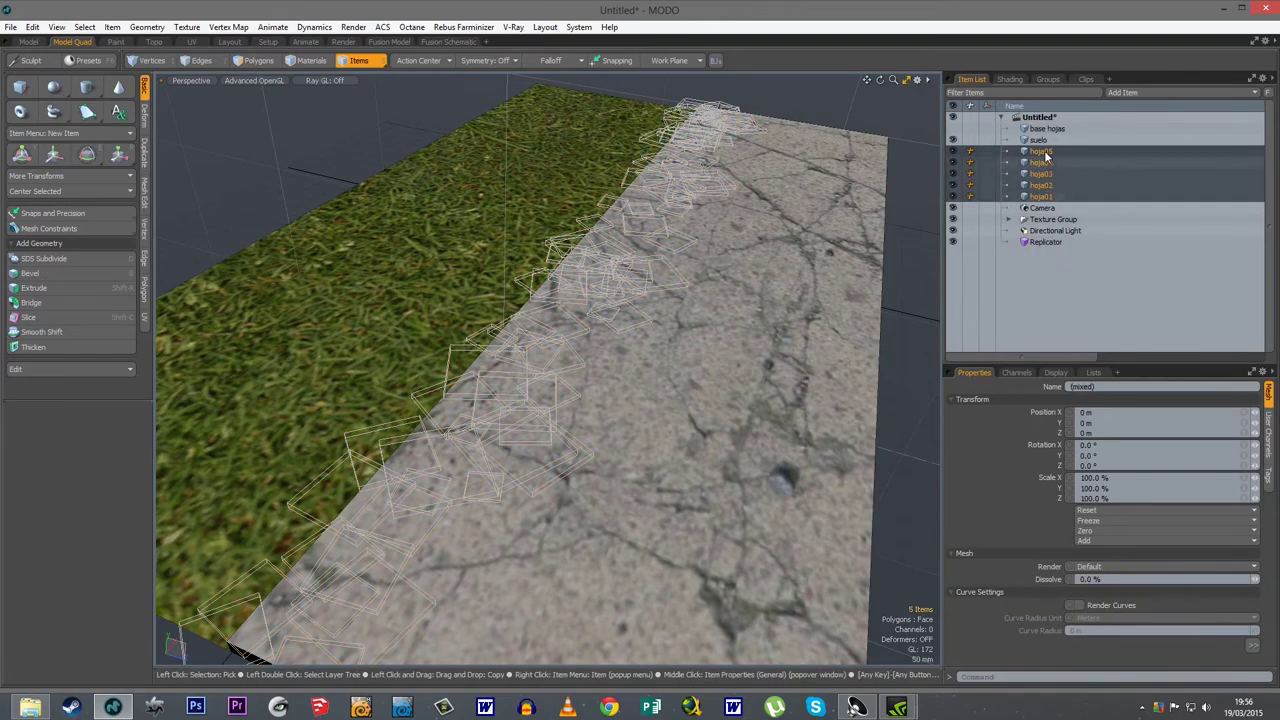
{"action": "key", "text": "3"}
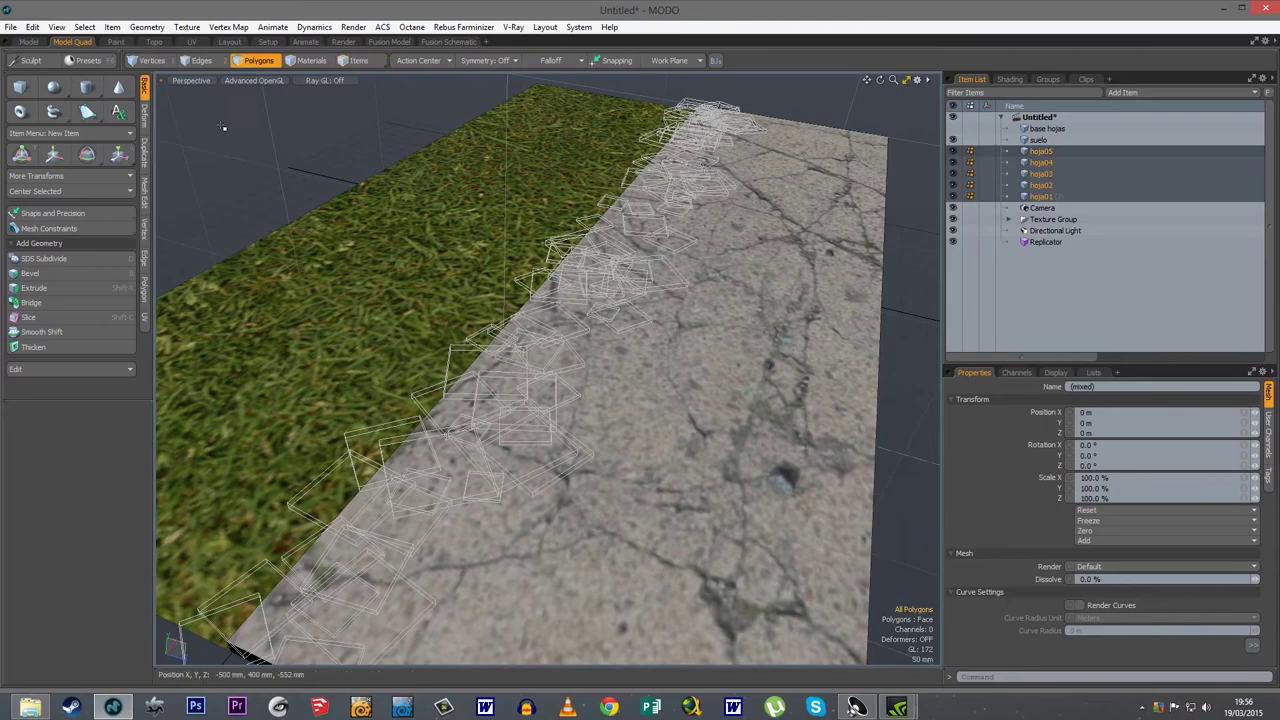
{"action": "middle_click_drag", "start_coordinate": [751, 145], "coordinate": [297, 452]}
{"action": "key", "text": "w"}
{"action": "left_click_drag", "start_coordinate": [629, 251], "coordinate": [686, 258]}
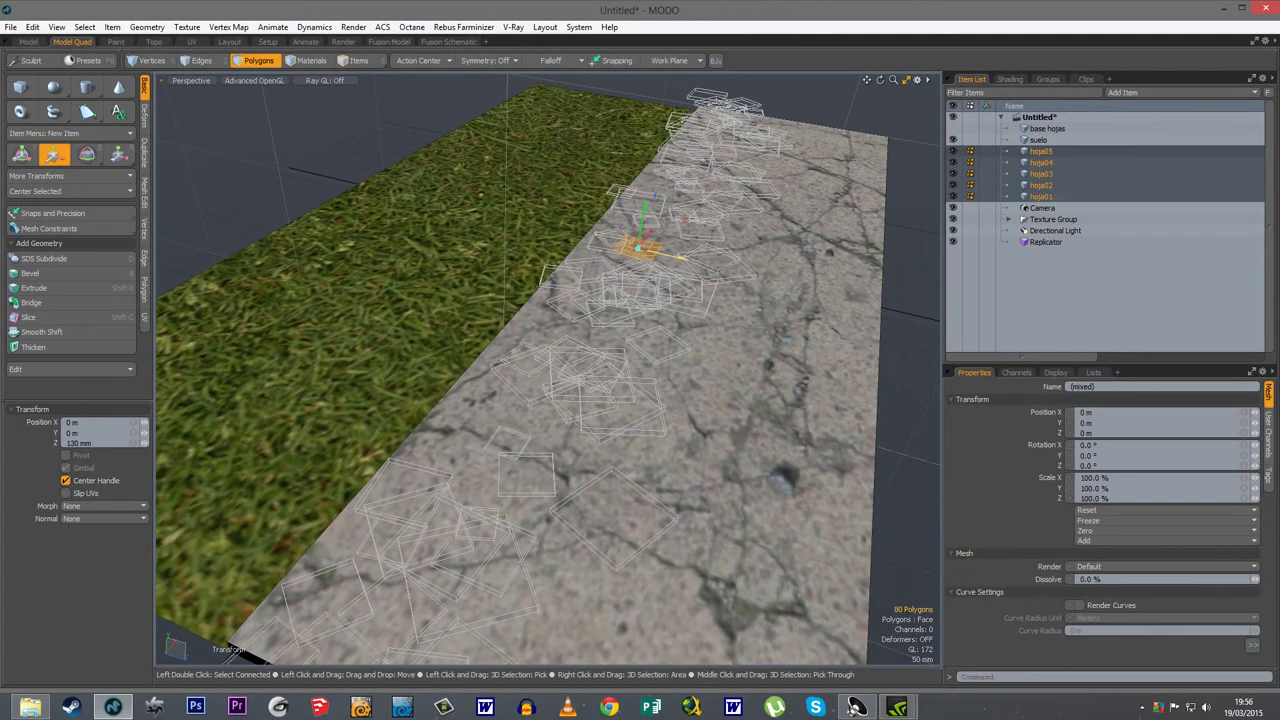
{"action": "key", "text": "space"}
- Open the render preview to check how the shifted leaves lie on the cement
{"action": "left_click", "coordinate": [290, 140]}
{"action": "left_click", "coordinate": [347, 31]}
{"action": "left_click", "coordinate": [245, 149]}
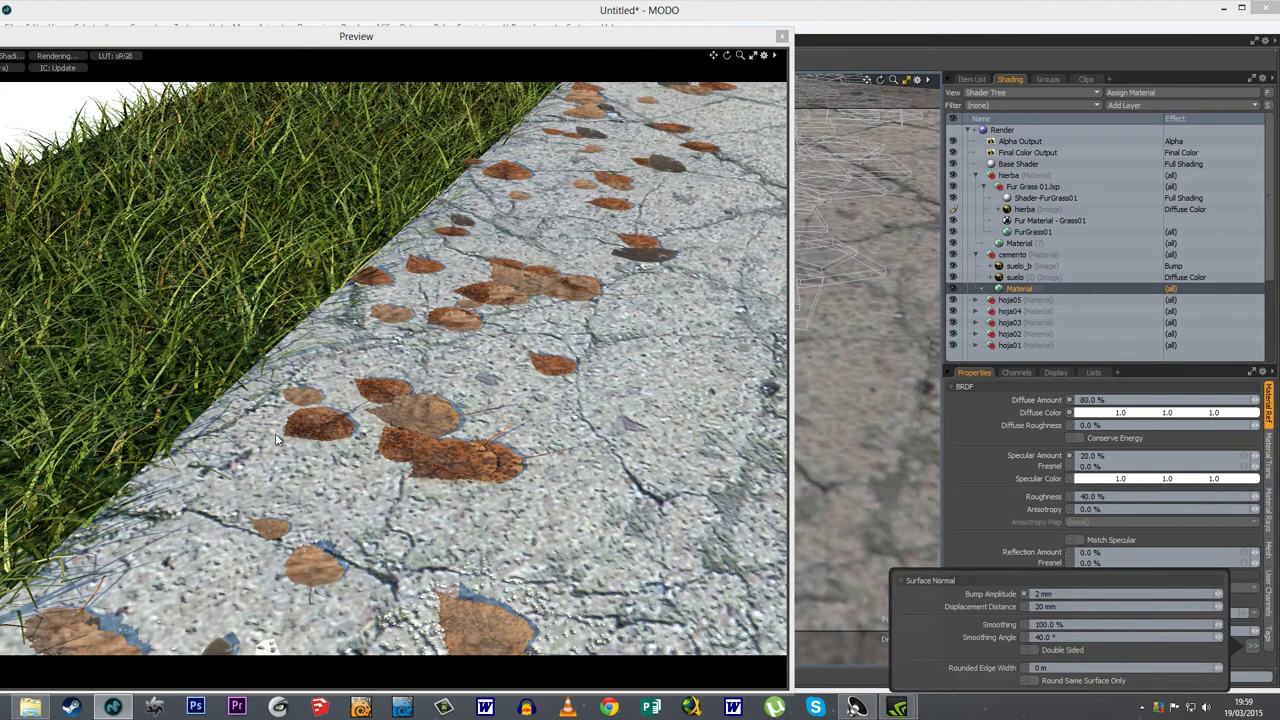
{"action": "left_click", "coordinate": [358, 413]}
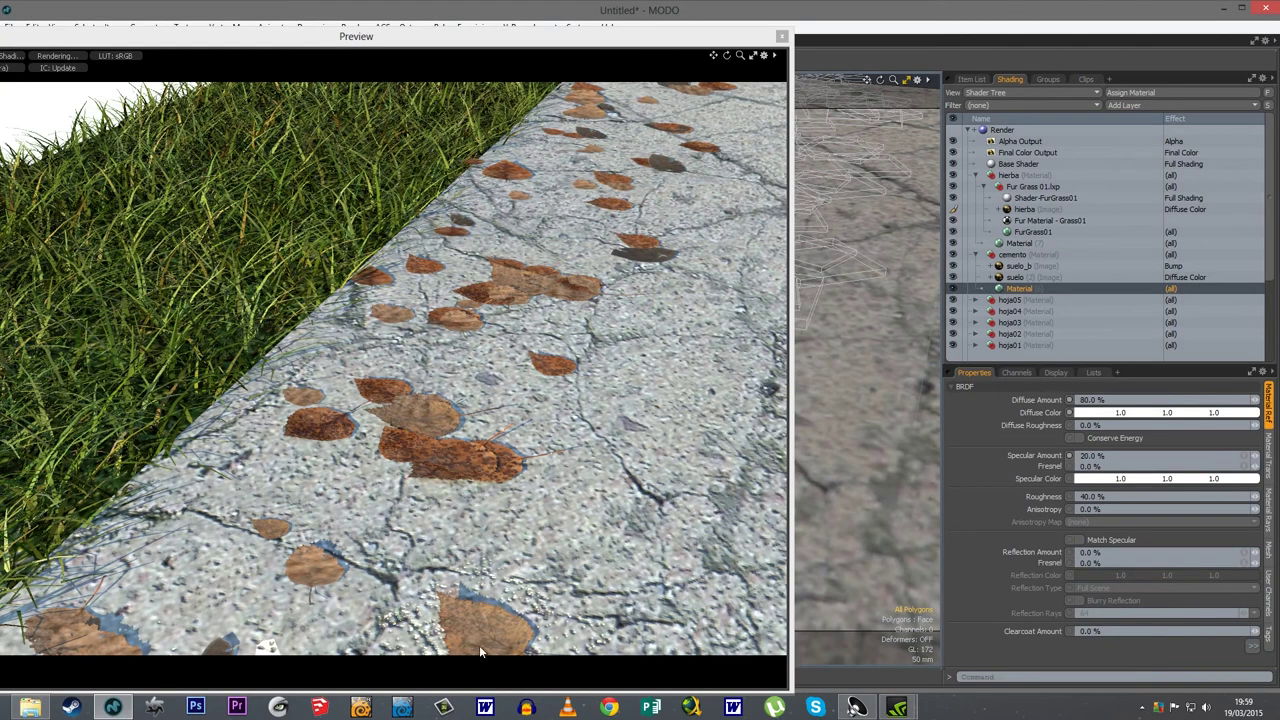